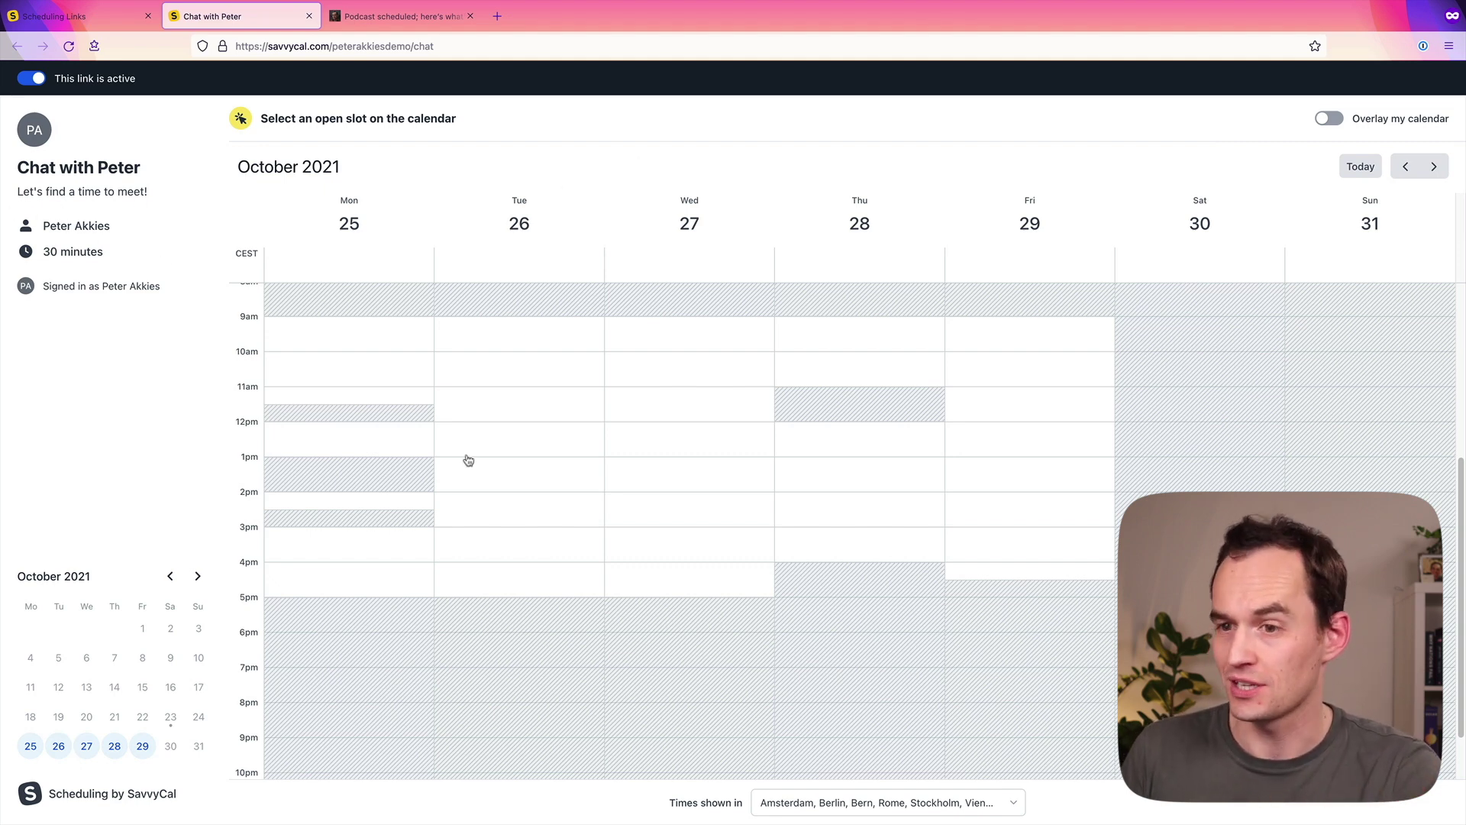
{"action": "left_click", "coordinate": [546, 363]}
{"action": "left_click_drag", "start_coordinate": [725, 300], "coordinate": [608, 289]}
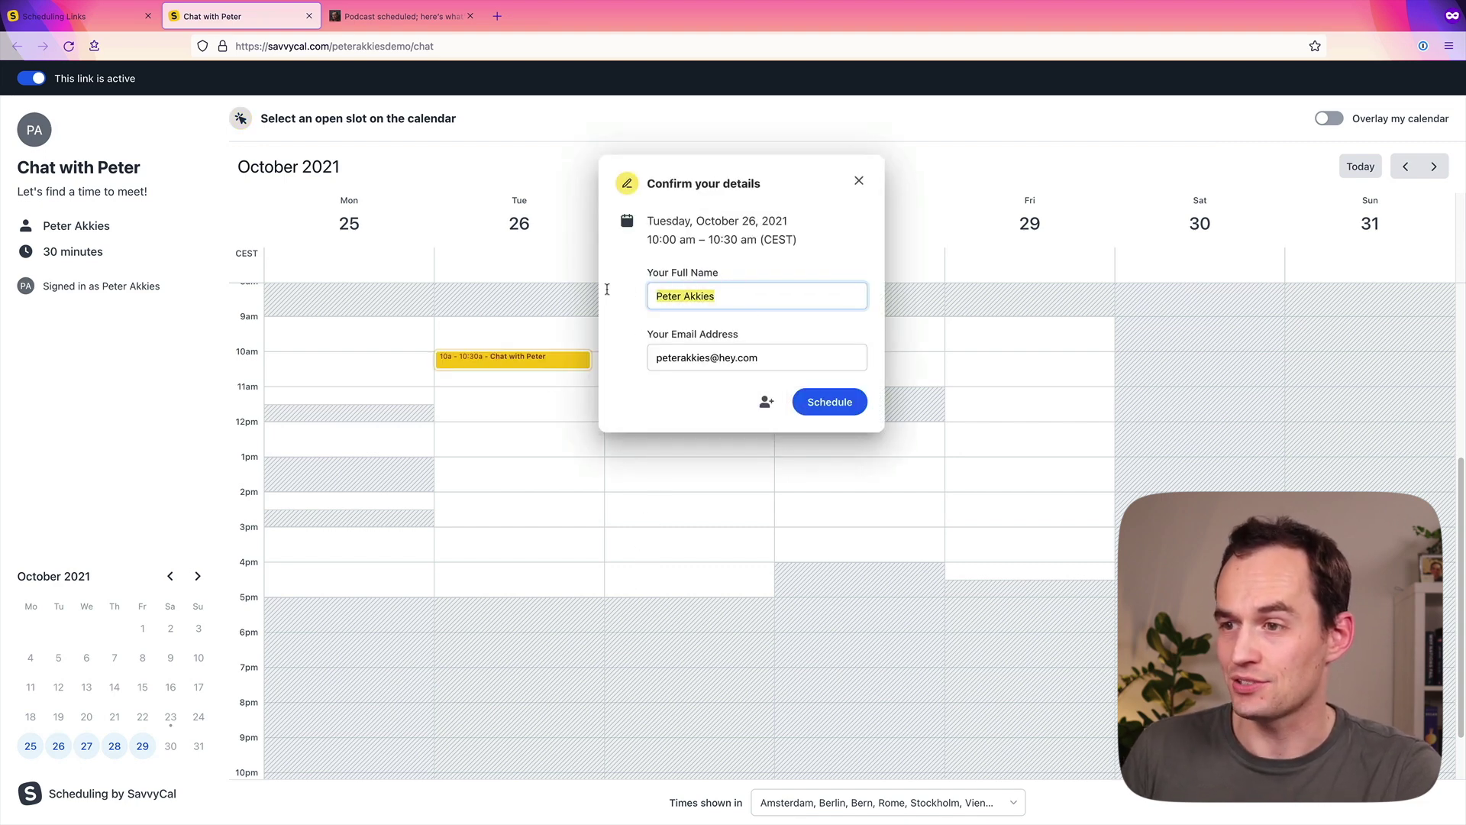
{"action": "left_click", "coordinate": [779, 355]}
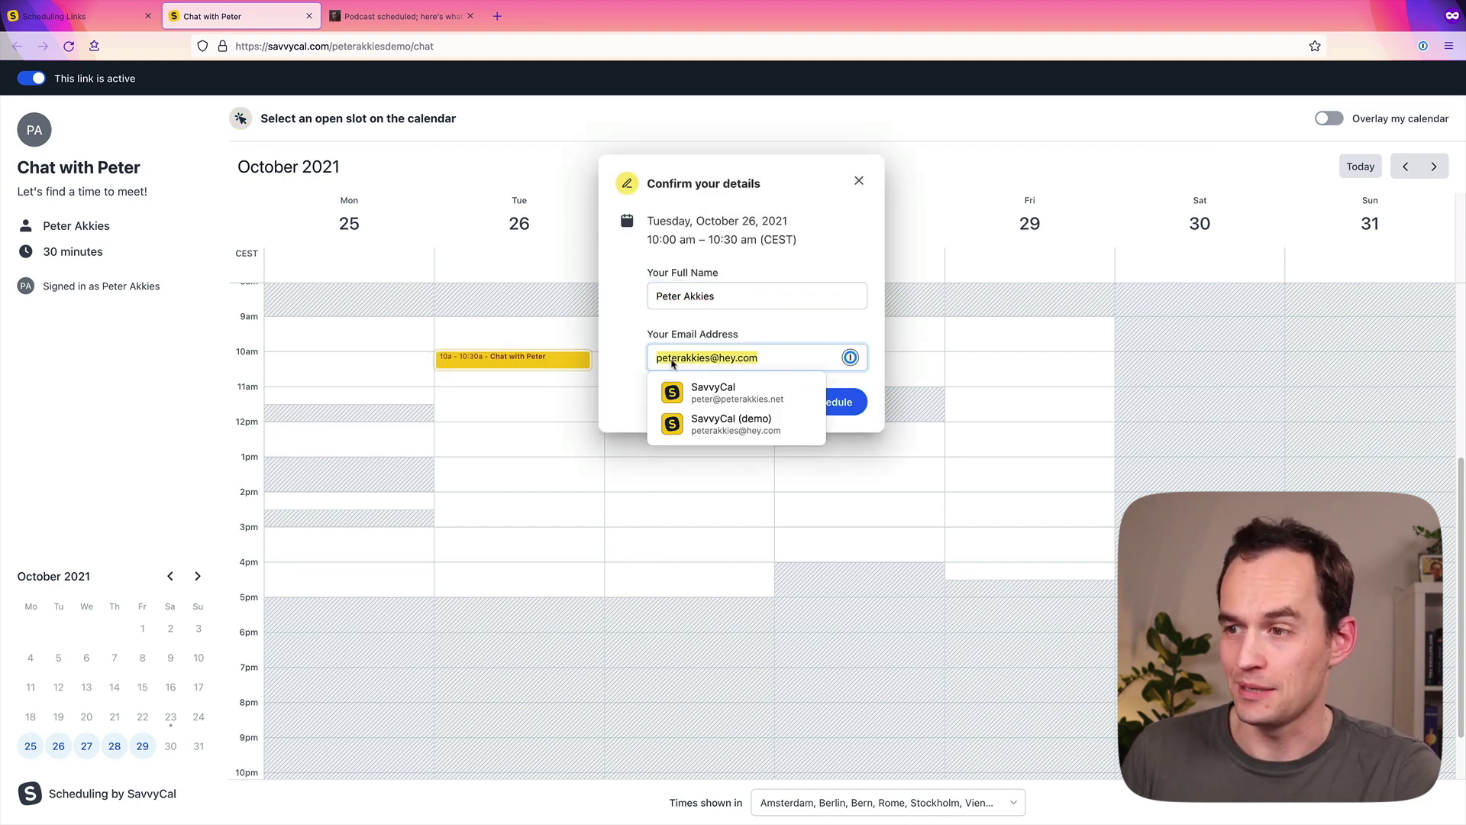
{"action": "left_click", "coordinate": [859, 181]}
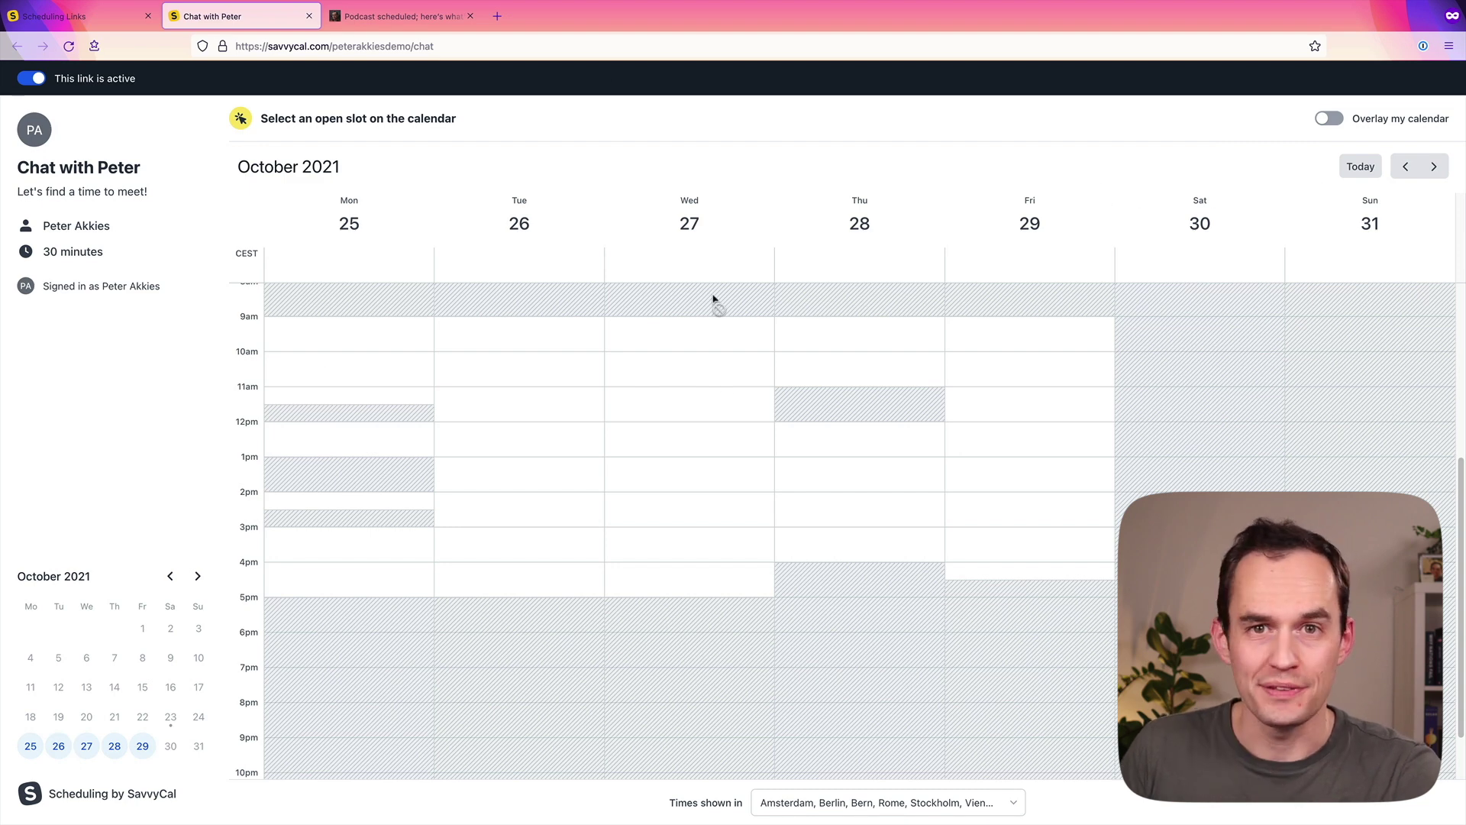
Step: Overlay your own calendar on the Chat with Peter week, then cancel a Thursday 1pm test booking
{"action": "left_click", "coordinate": [1330, 121]}
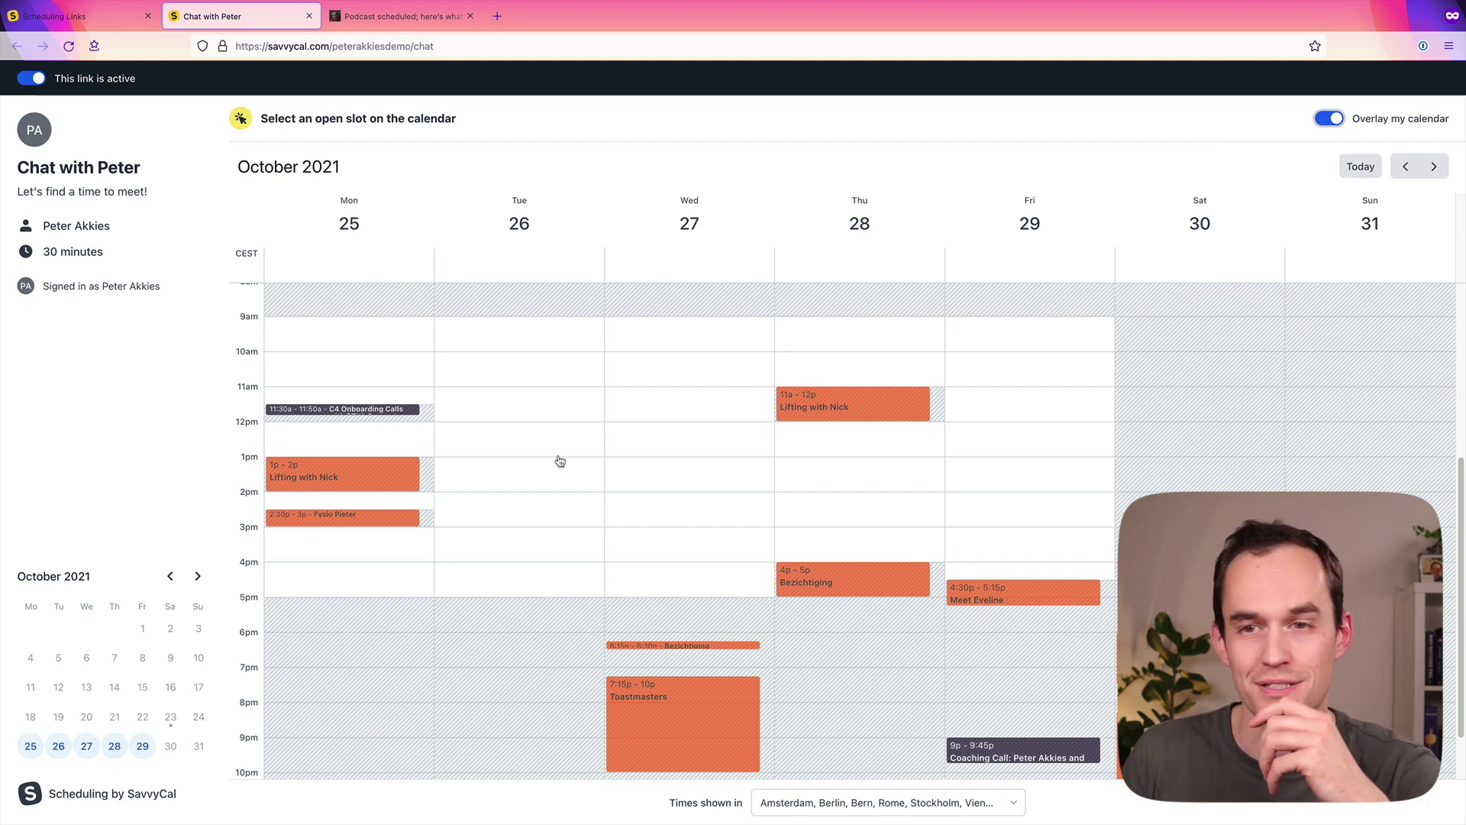
{"action": "left_click", "coordinate": [834, 464]}
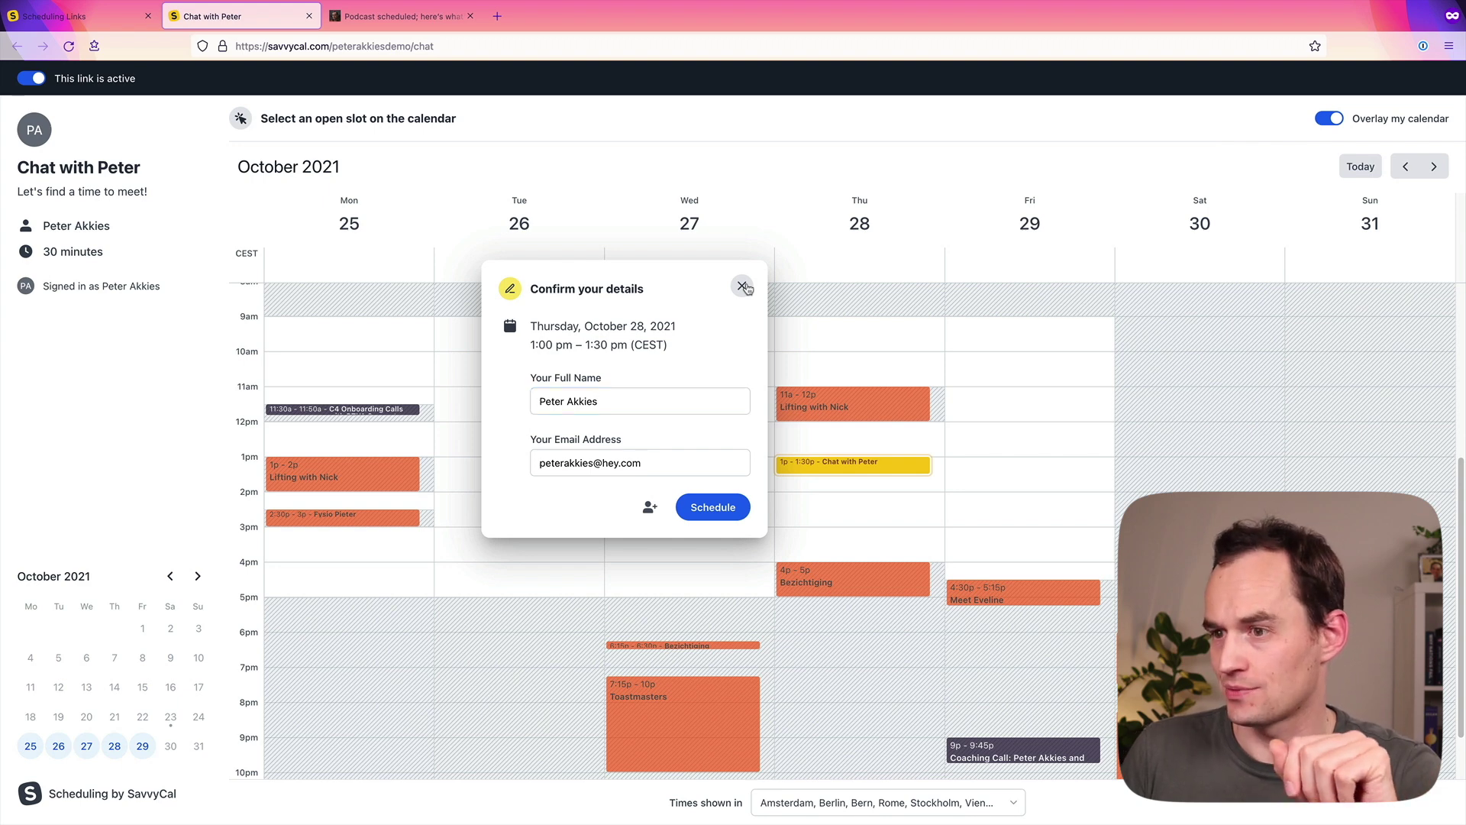
{"action": "left_click", "coordinate": [742, 287]}
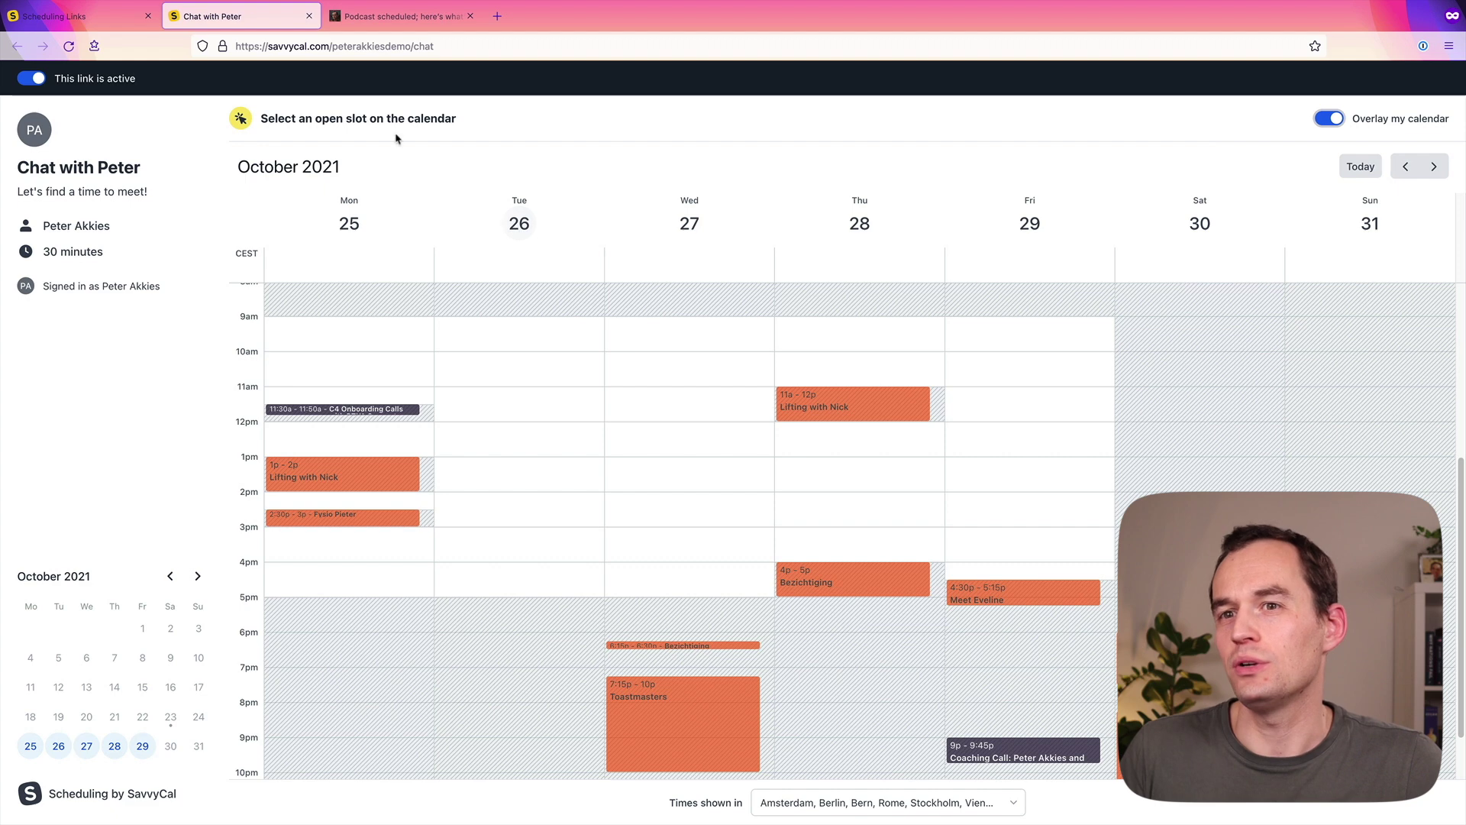
Step: Close the Chat with Peter booking tab and create a new scheduling link from the list
{"action": "left_click", "coordinate": [127, 21]}
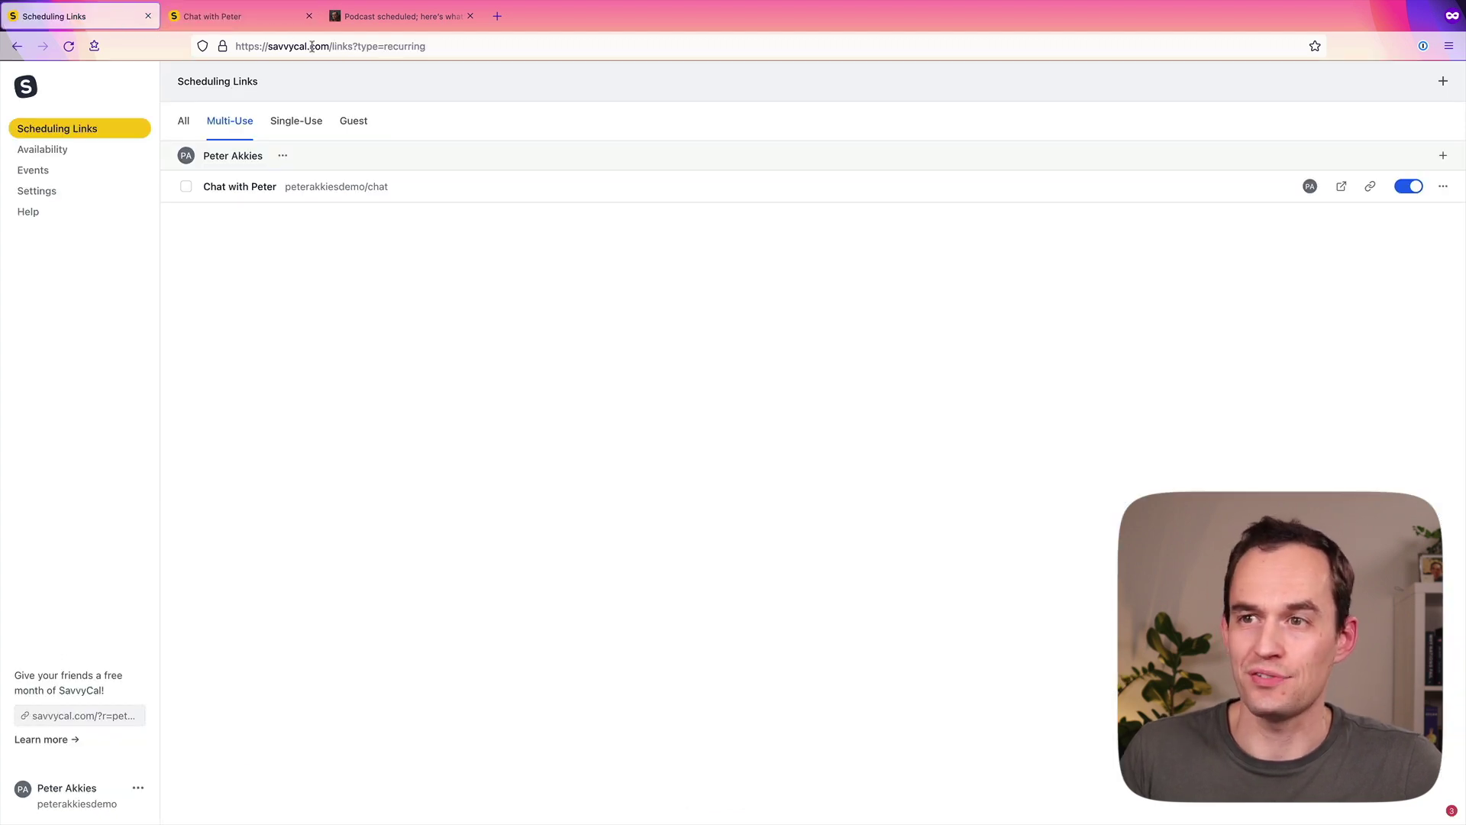
{"action": "left_click", "coordinate": [309, 16]}
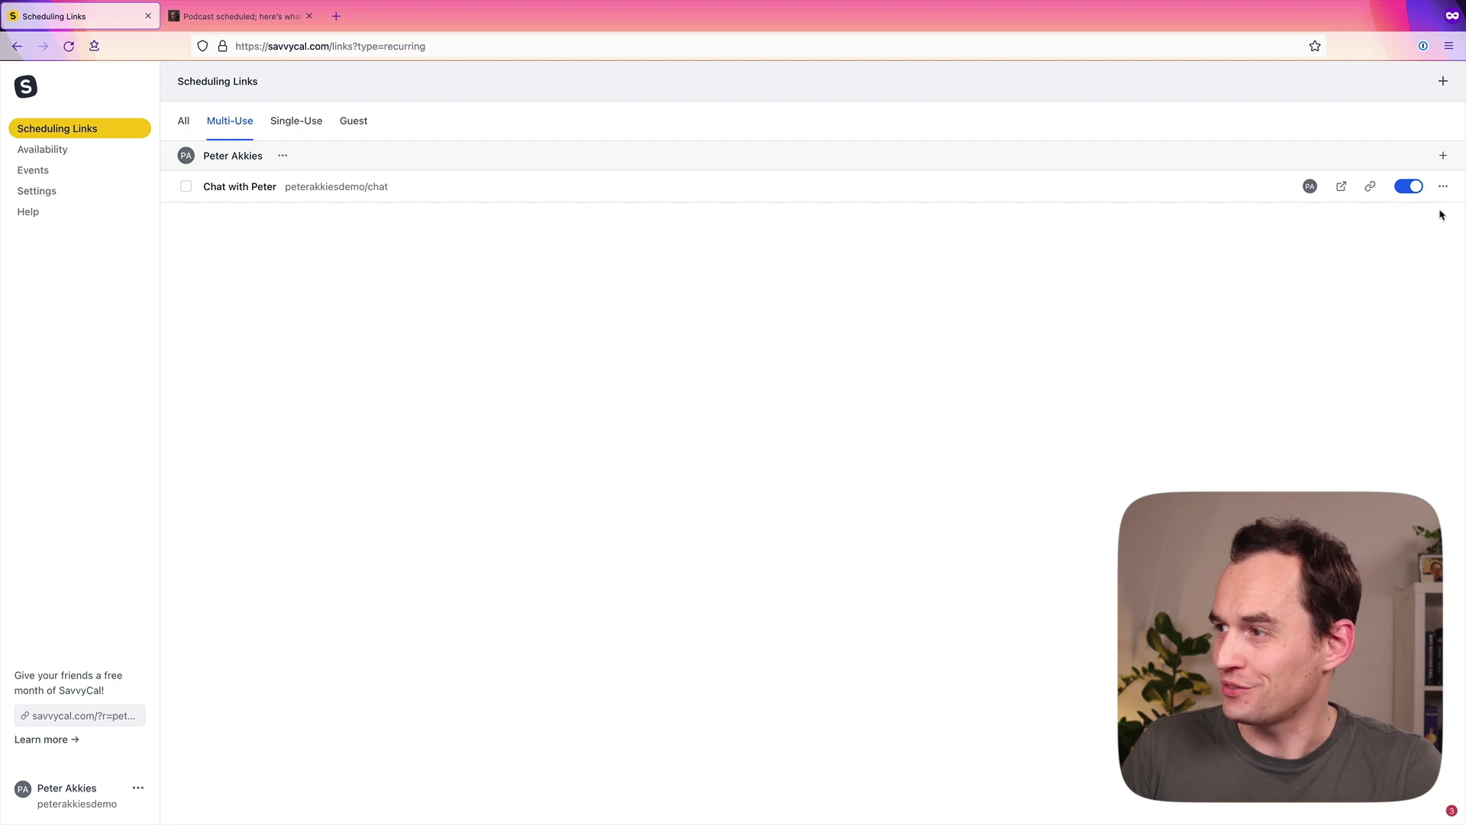
{"action": "left_click", "coordinate": [1443, 155]}
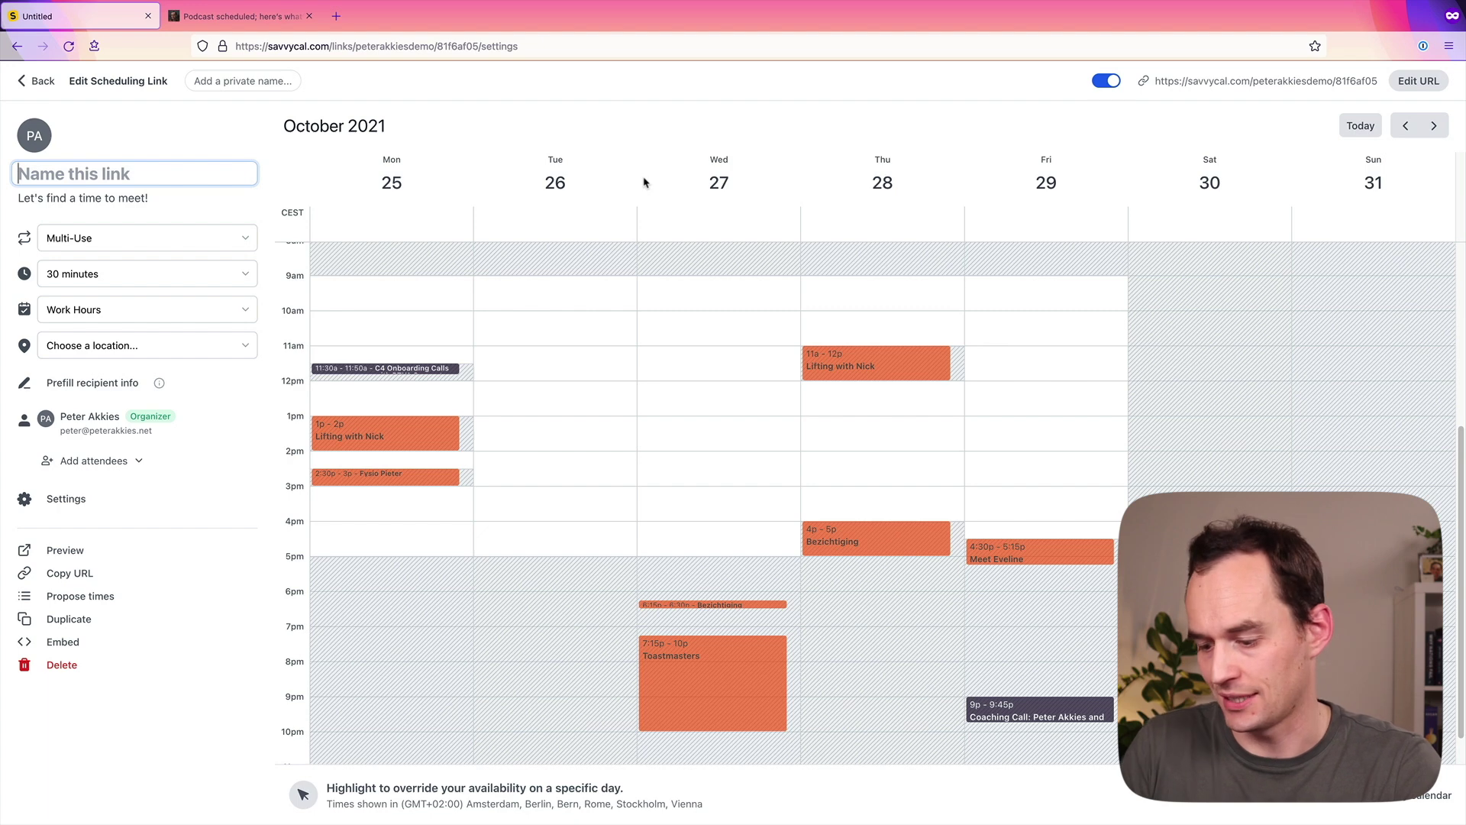
Step: Name the link 'How They Get Stuff Done podcast recording' and clear its default description
{"action": "type", "text": "How They"}
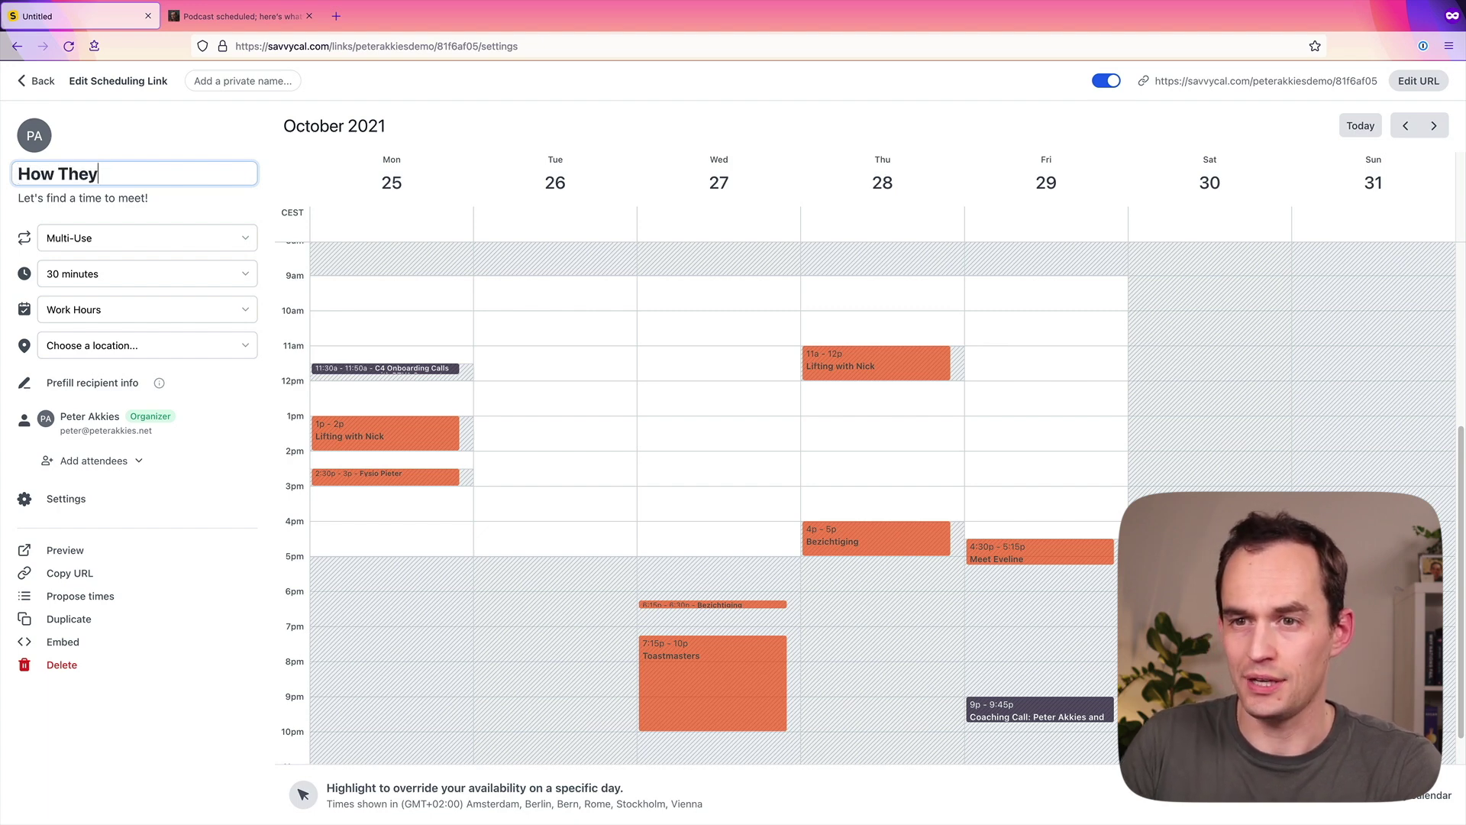
{"action": "type", "text": " Get Stuff Done"}
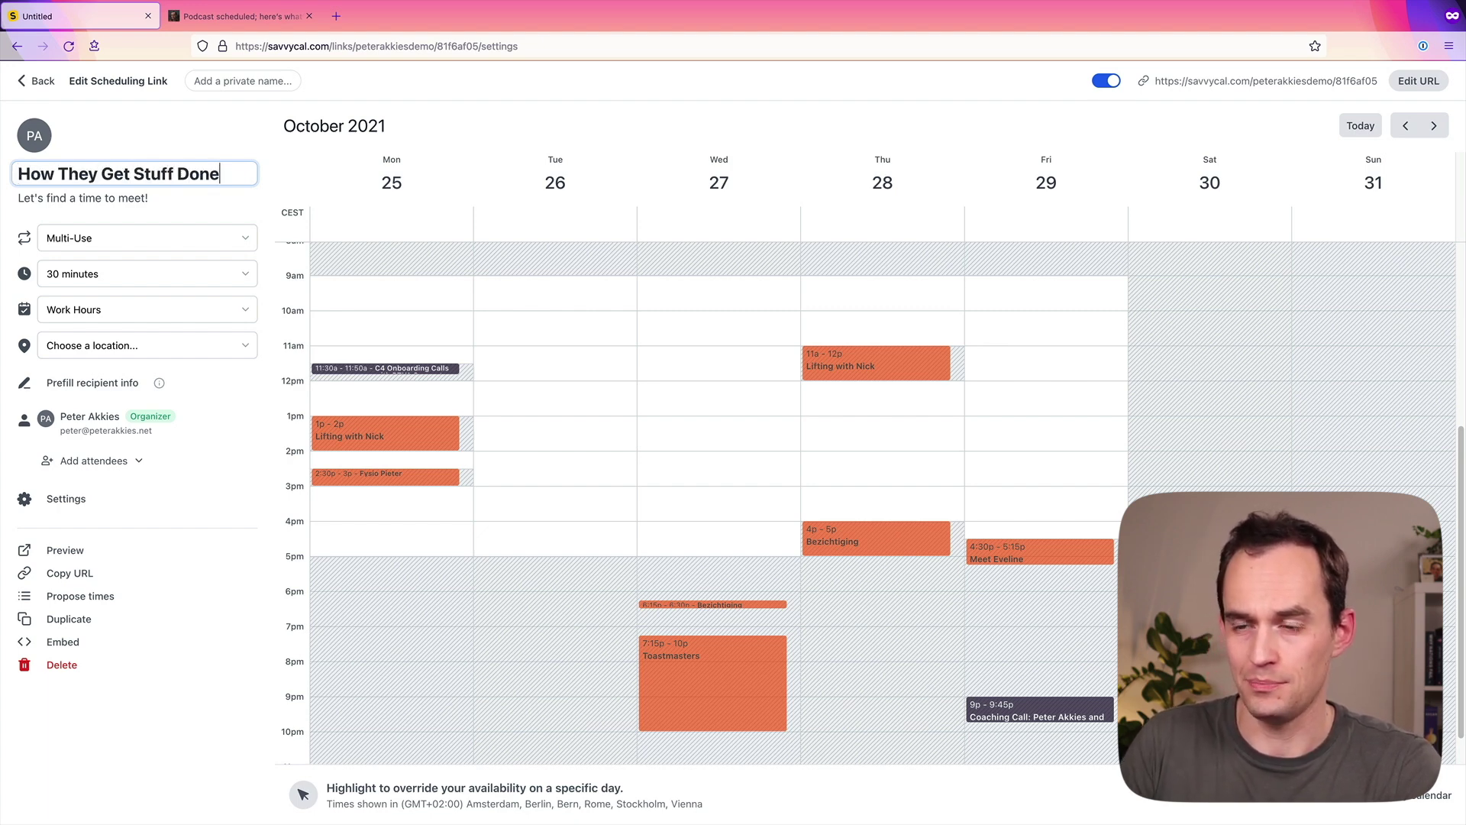
{"action": "type", "text": " podcast recording"}
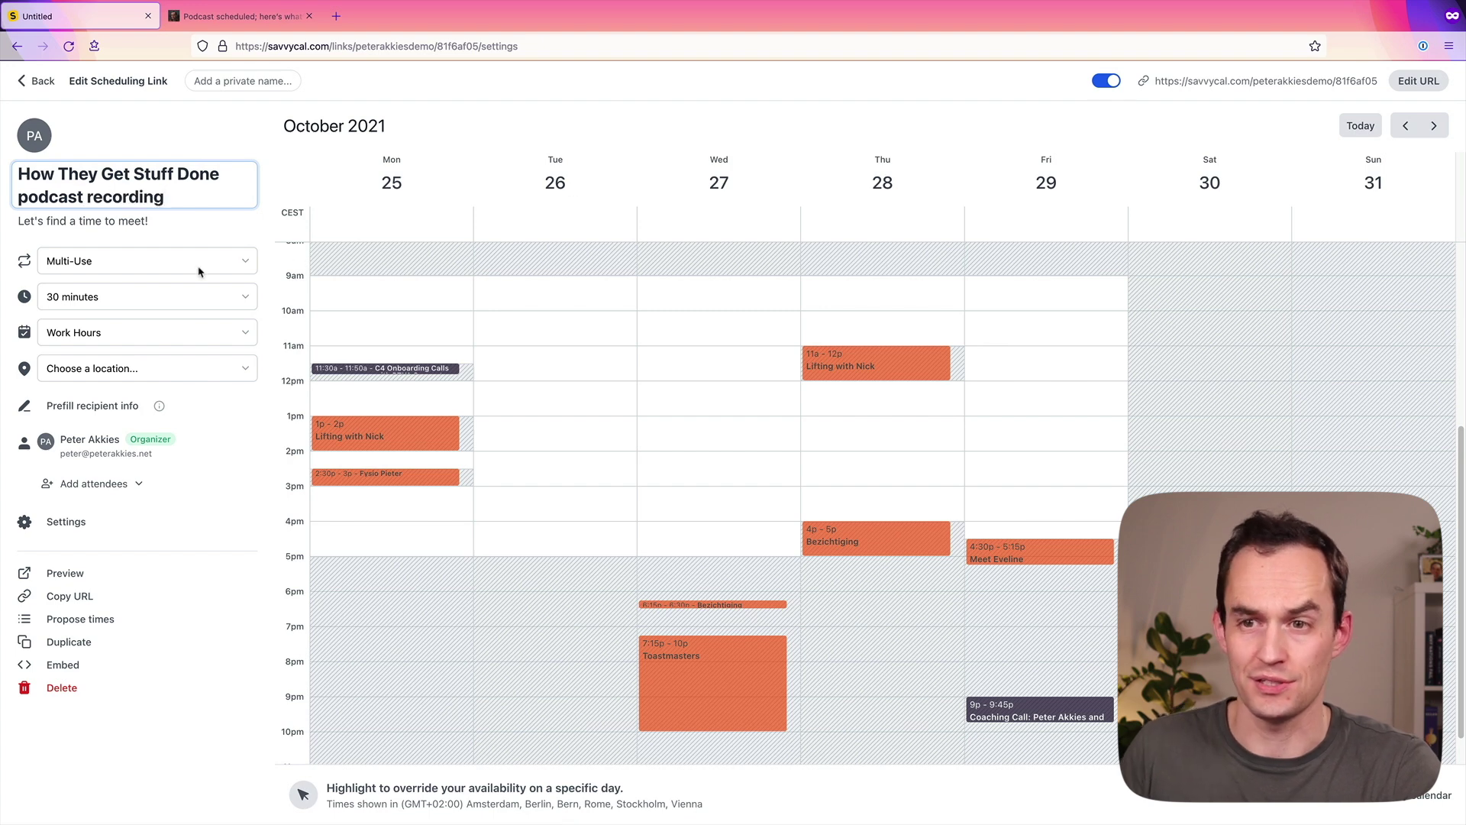
{"action": "left_click", "coordinate": [136, 220]}
{"action": "key", "text": "super+a"}
{"action": "key", "text": "BackSpace"}
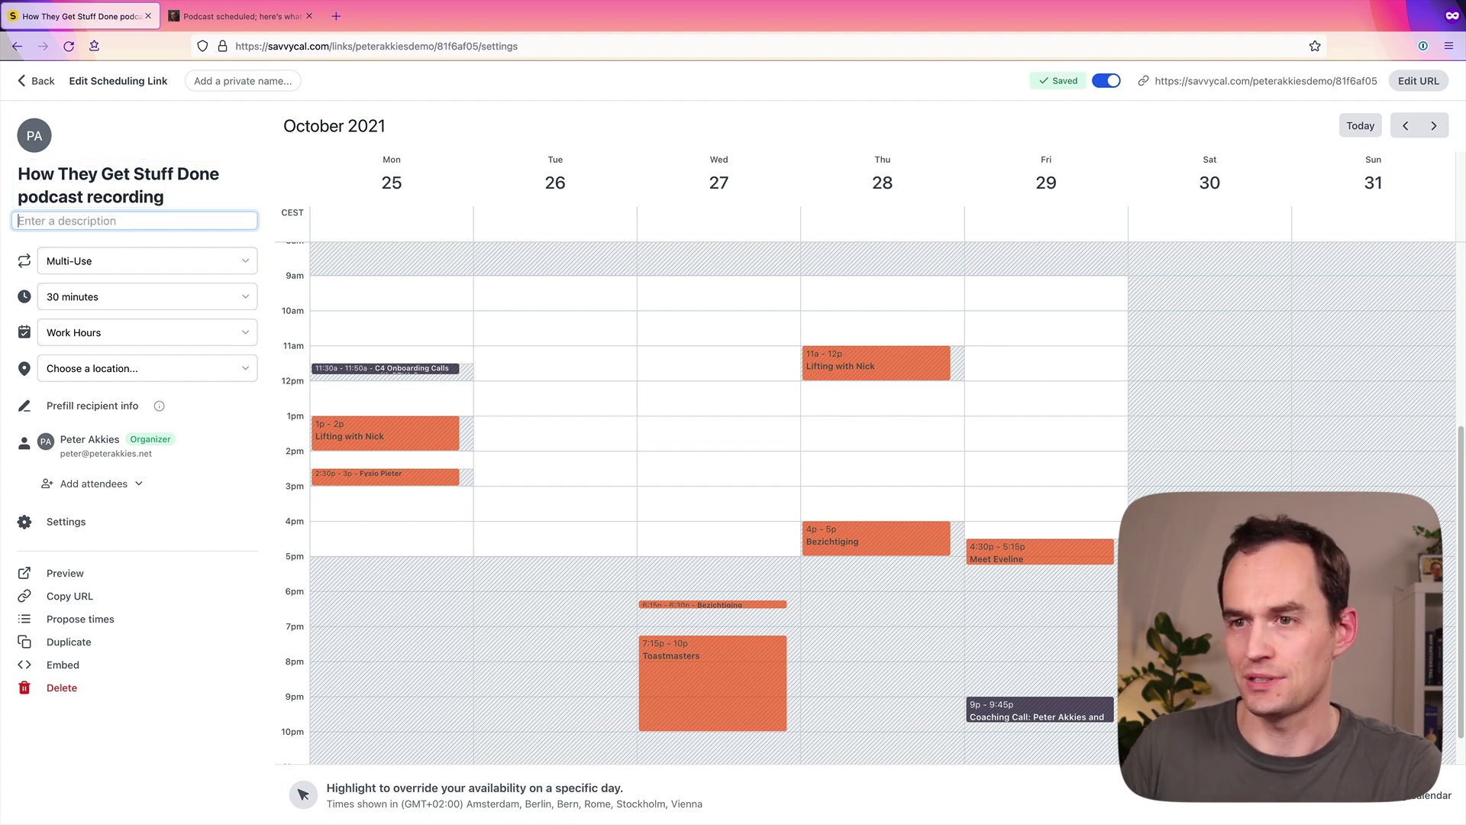
{"action": "left_click", "coordinate": [480, 173]}
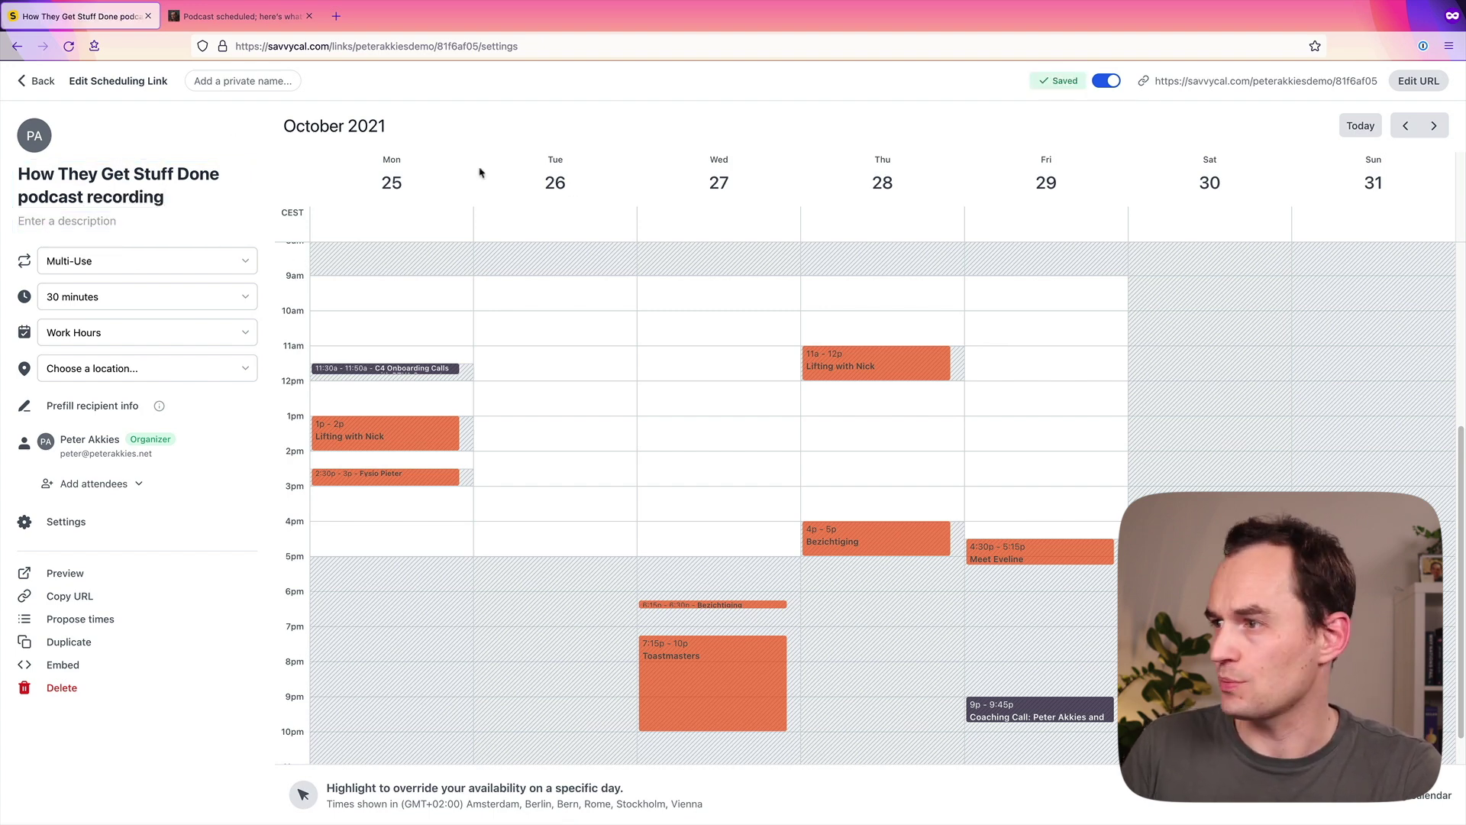
Step: Change the link's URL ending to podcast-recording and save it
{"action": "left_click", "coordinate": [1418, 81]}
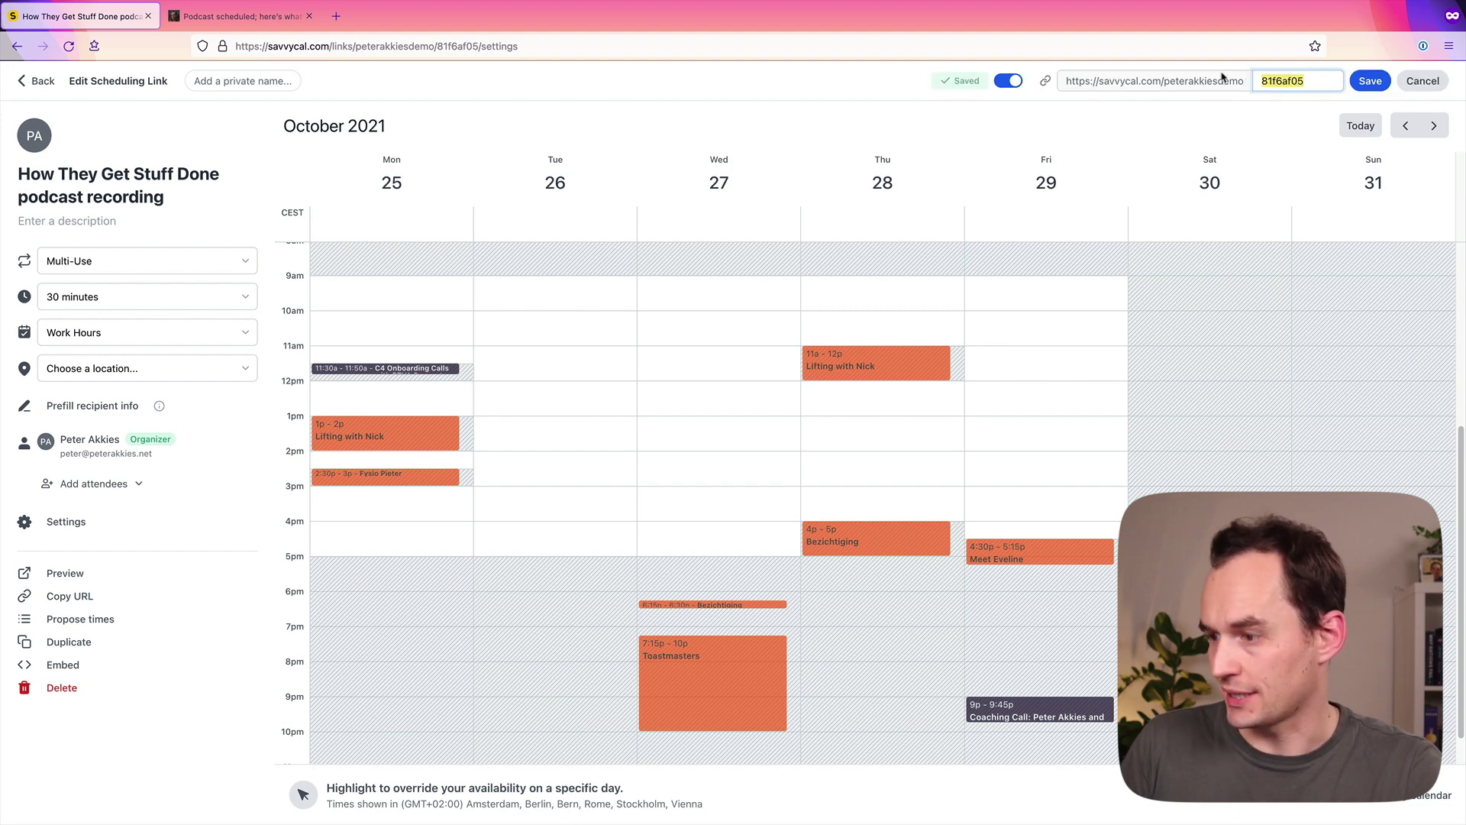
{"action": "type", "text": "podcast-recording"}
{"action": "left_click", "coordinate": [1370, 81]}
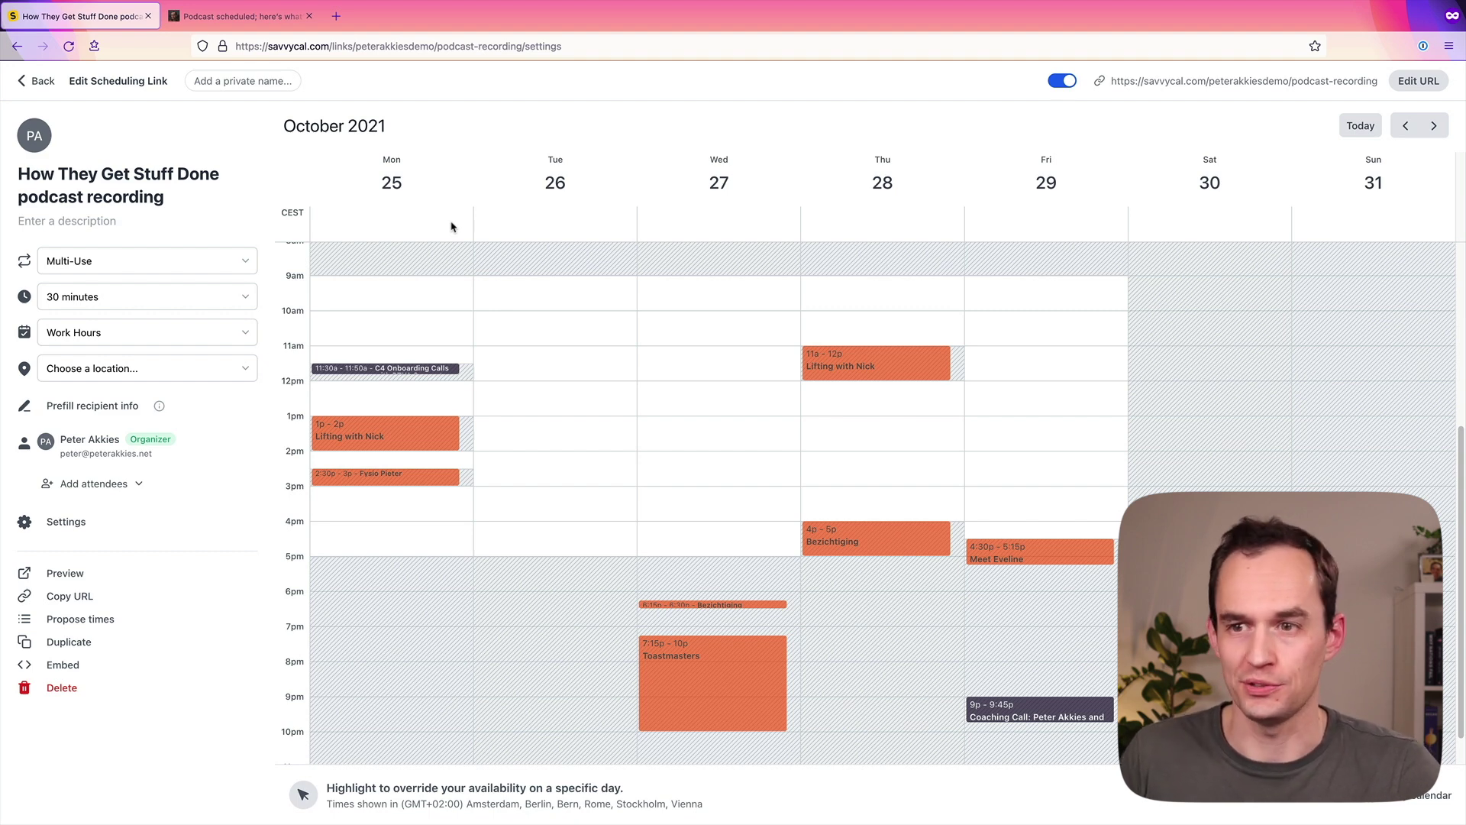
Step: Set the duration to 60 minutes, then enable Multiple and add 90 minutes as a second option
{"action": "left_click", "coordinate": [230, 301]}
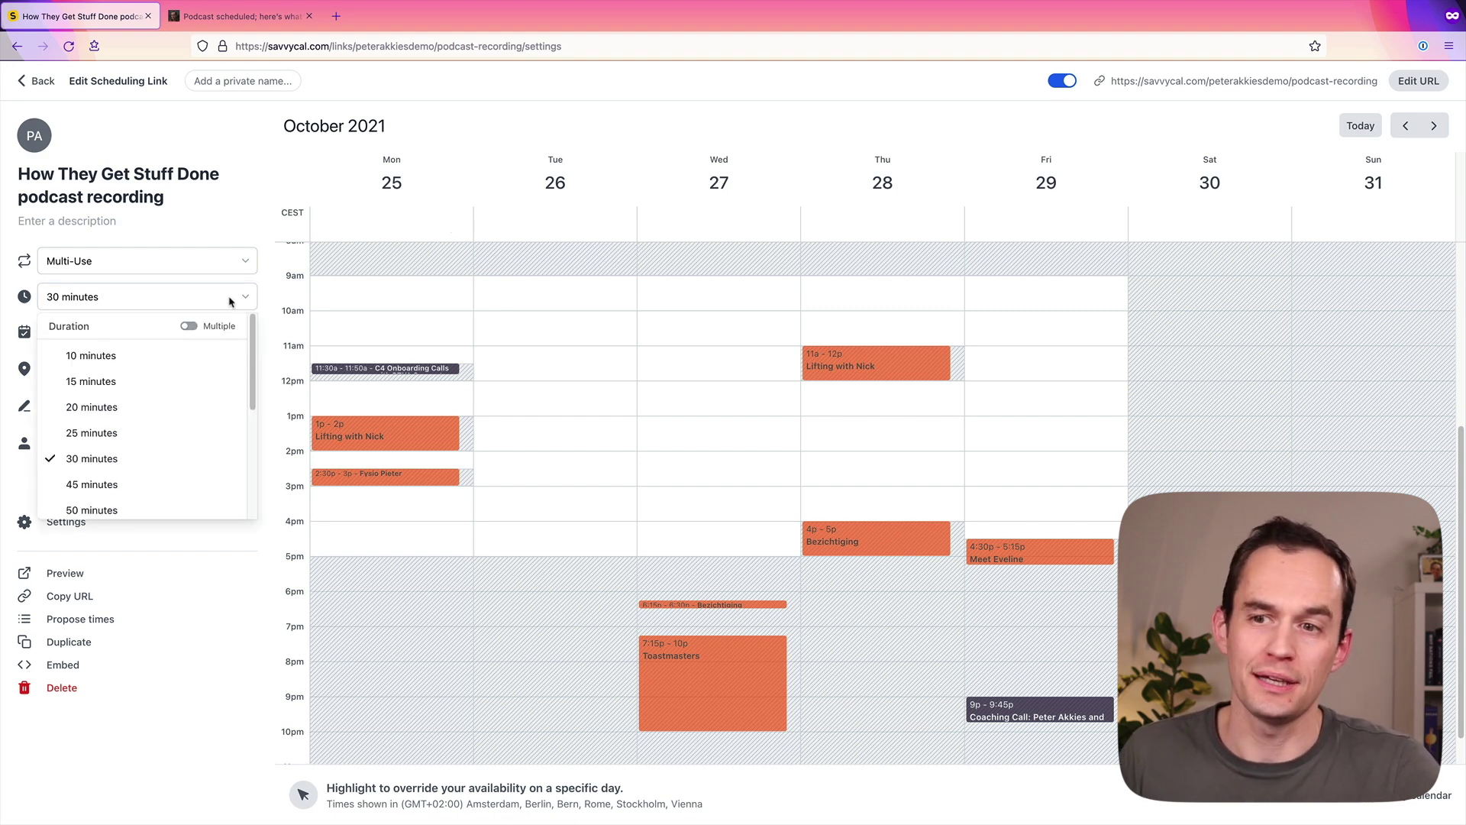
{"action": "scroll", "coordinate": [200, 432], "scroll_direction": "down", "scroll_amount": 2}
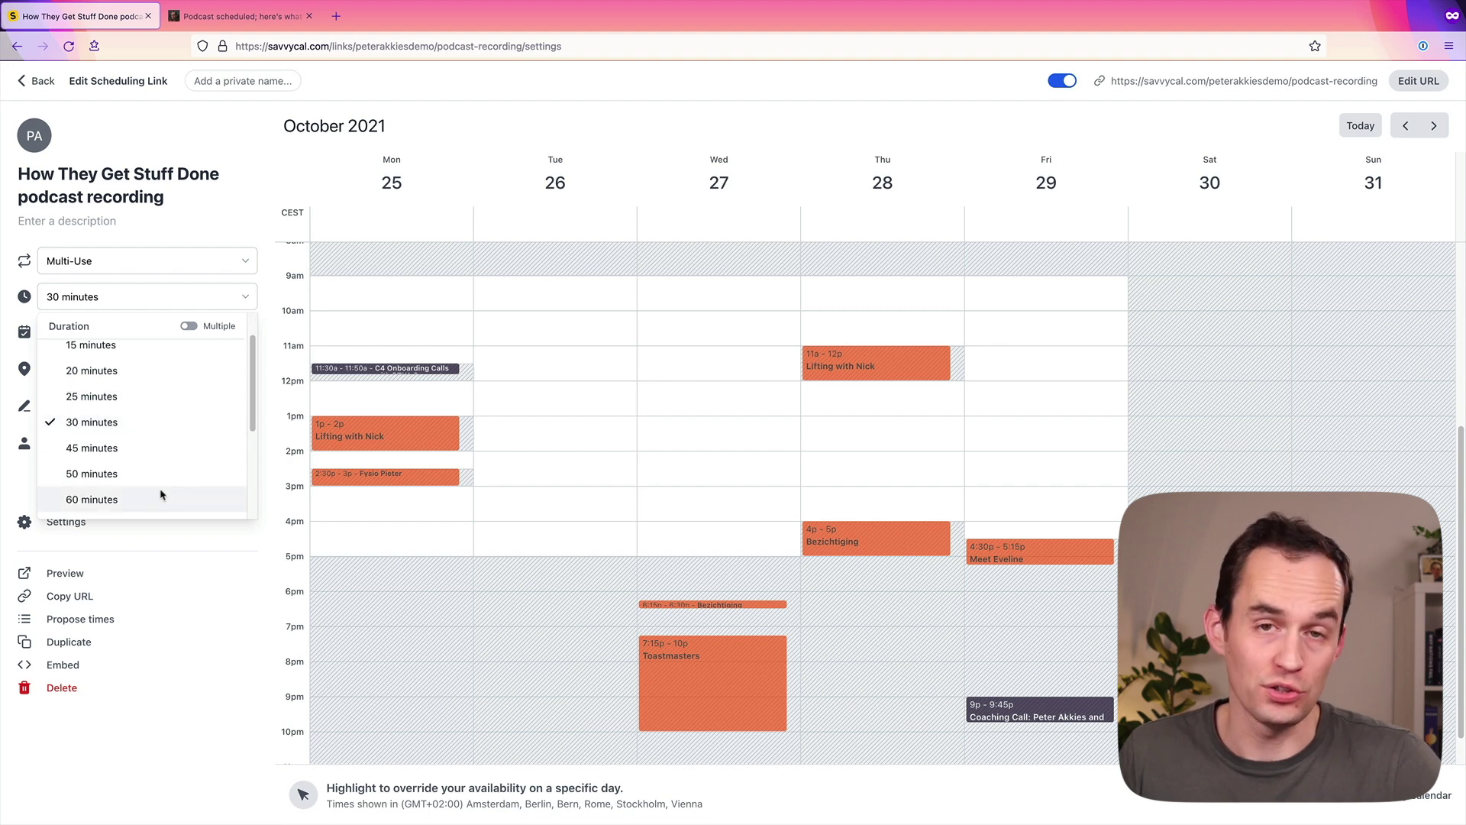
{"action": "left_click", "coordinate": [92, 499]}
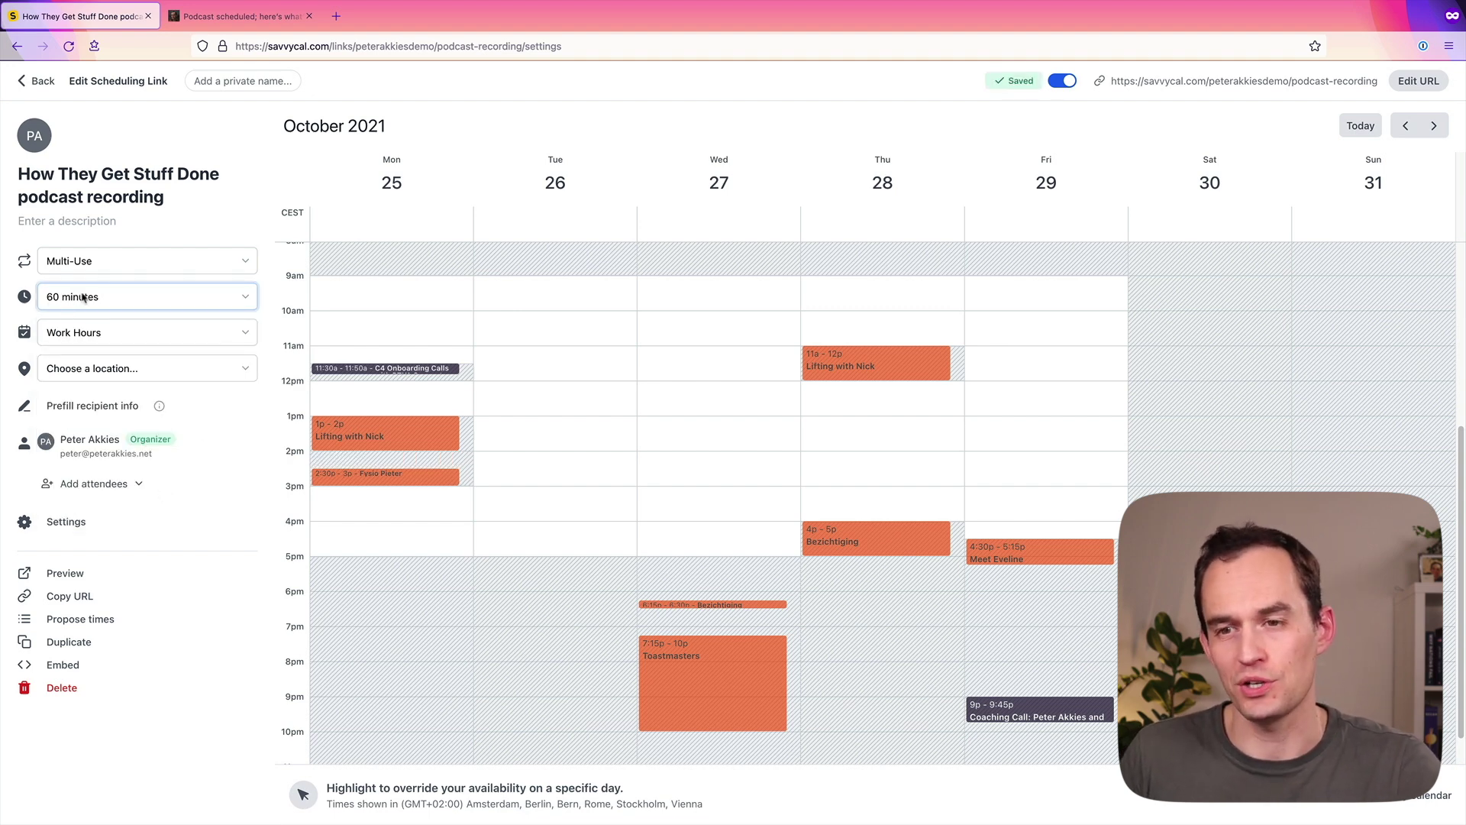
{"action": "left_click", "coordinate": [248, 299]}
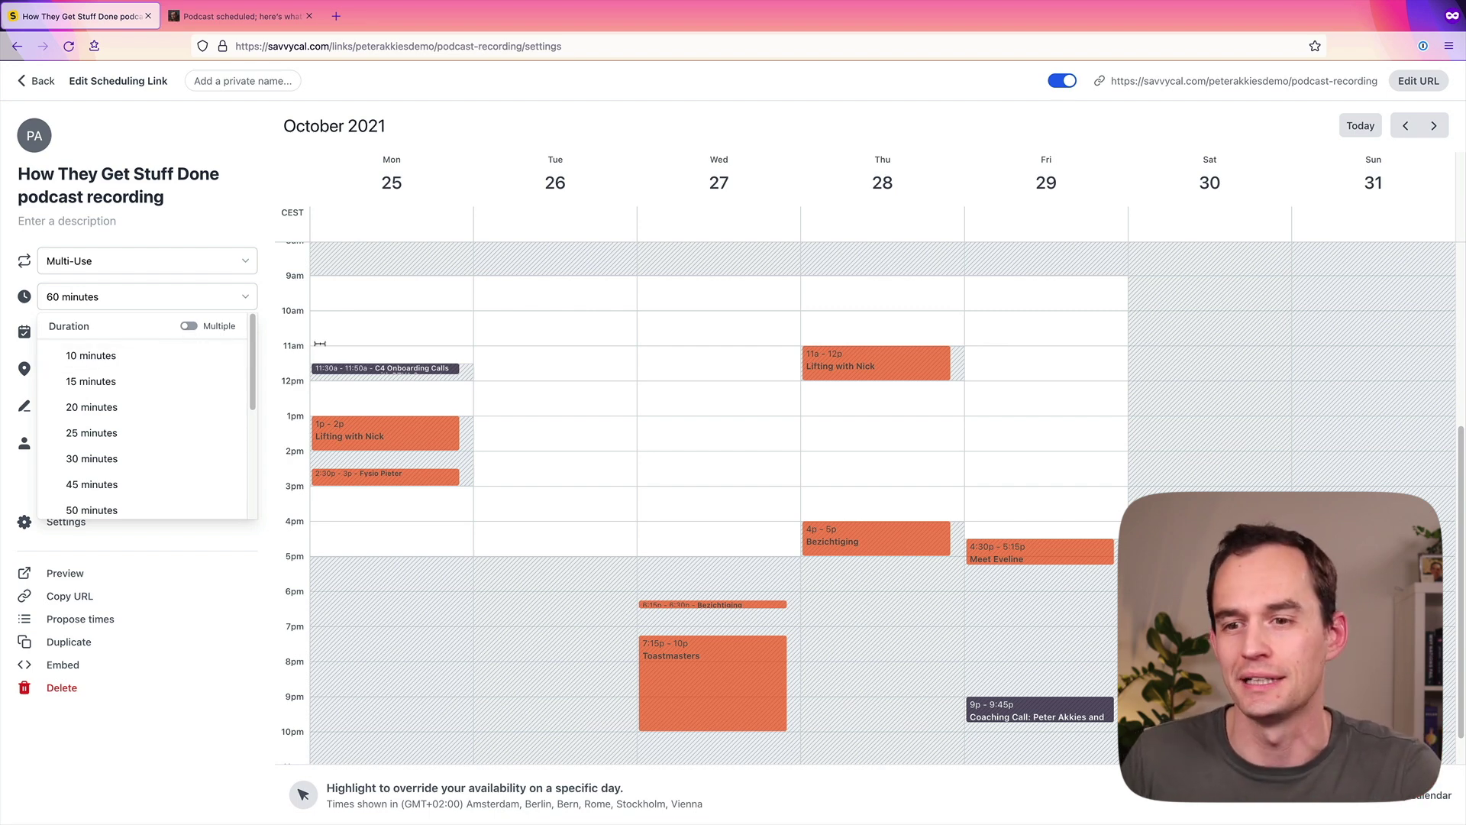
{"action": "left_click", "coordinate": [189, 326]}
{"action": "scroll", "coordinate": [197, 395], "scroll_direction": "down", "scroll_amount": 1}
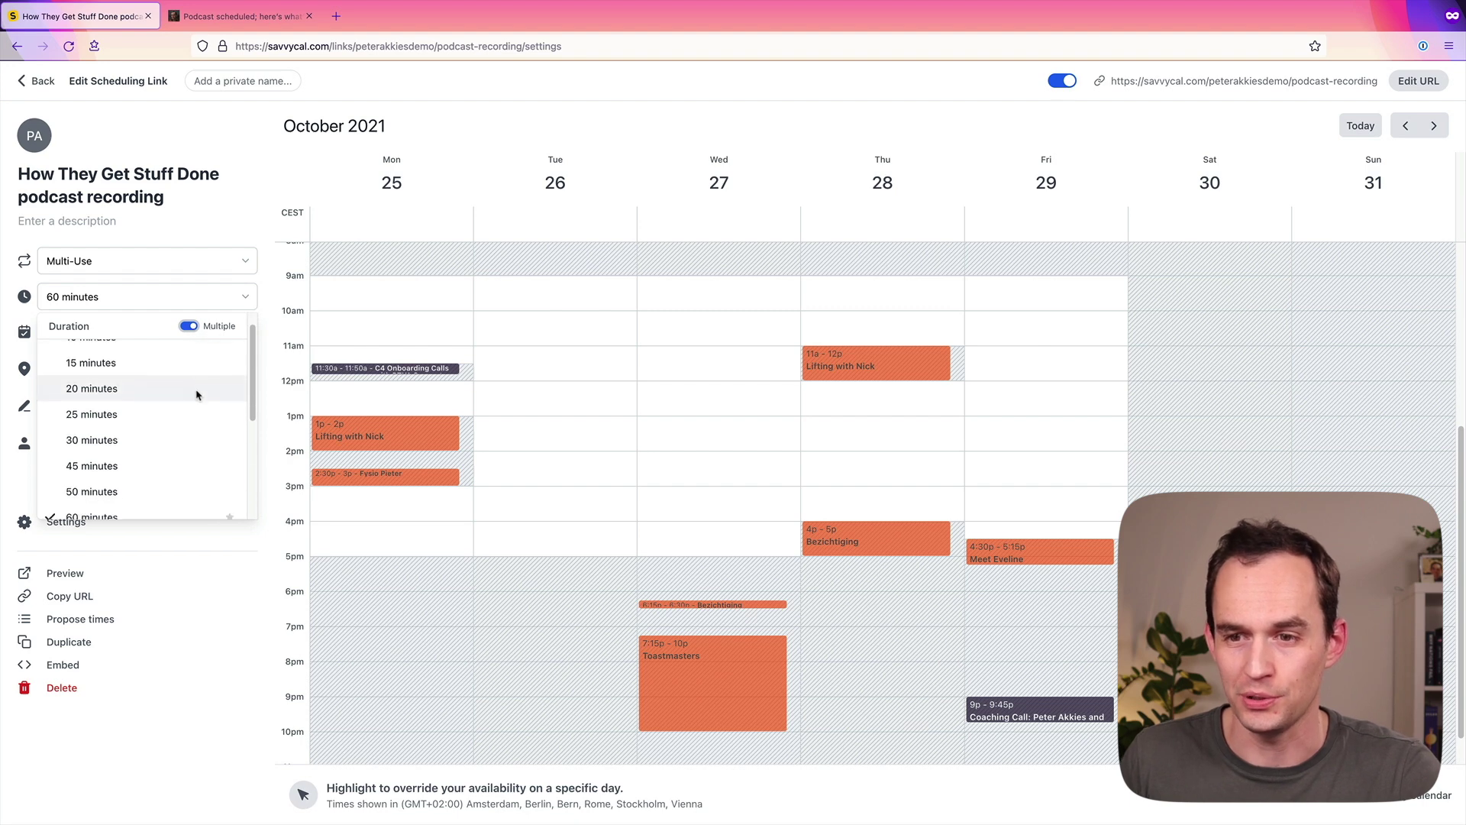
{"action": "scroll", "coordinate": [197, 395], "scroll_direction": "down", "scroll_amount": 3}
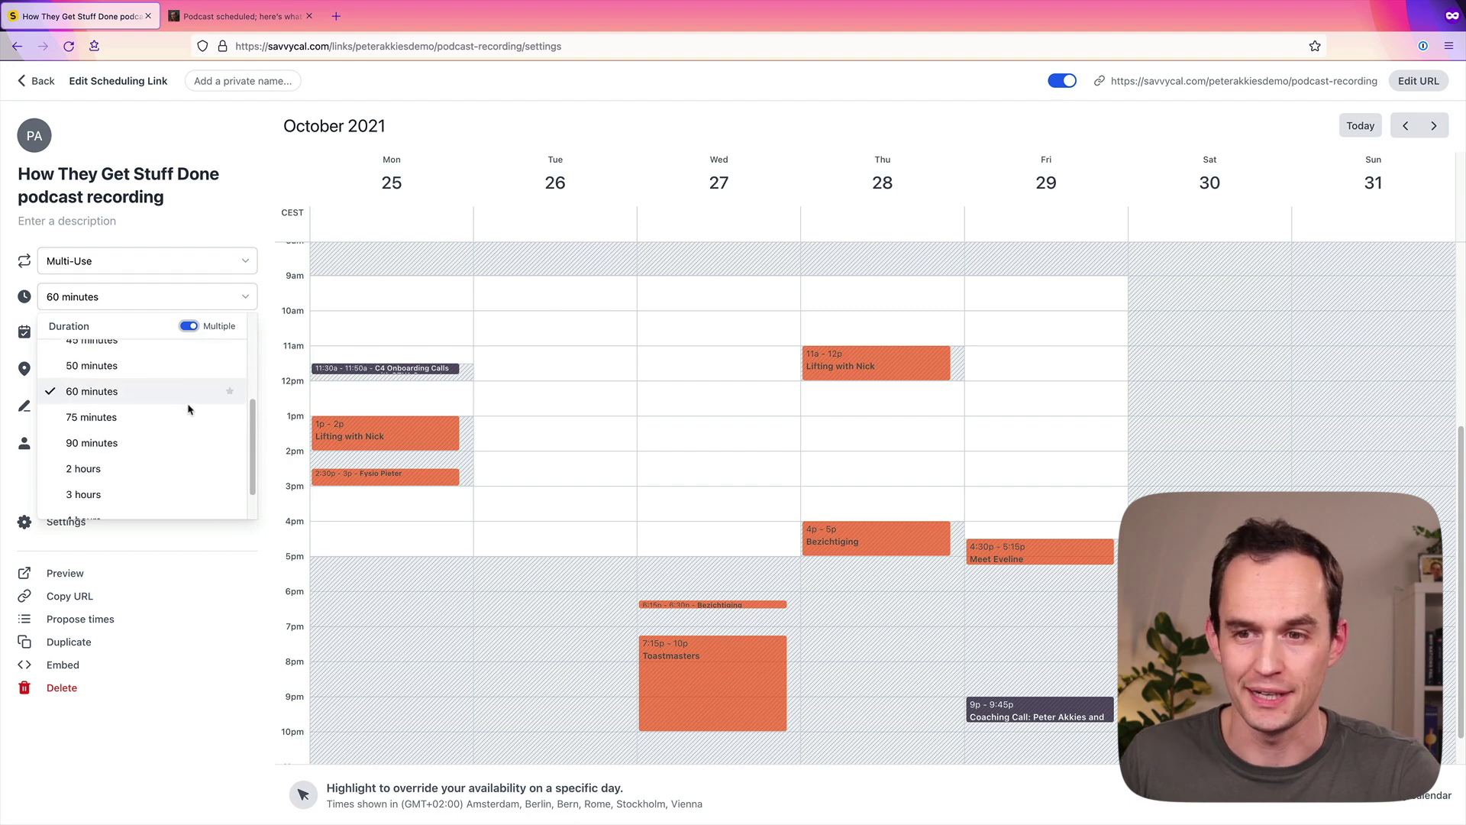
{"action": "left_click", "coordinate": [131, 441]}
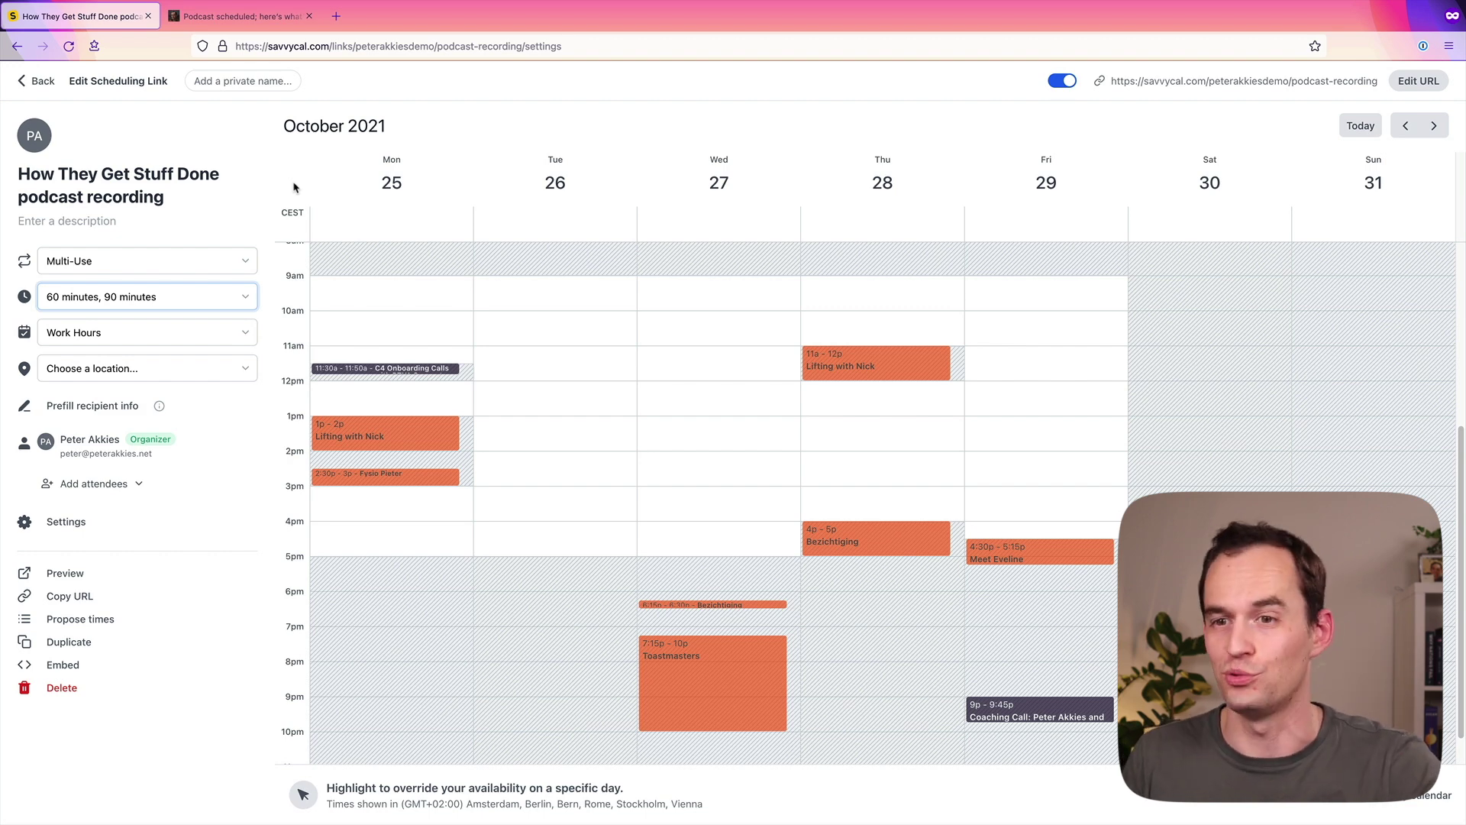
{"action": "left_click", "coordinate": [293, 185]}
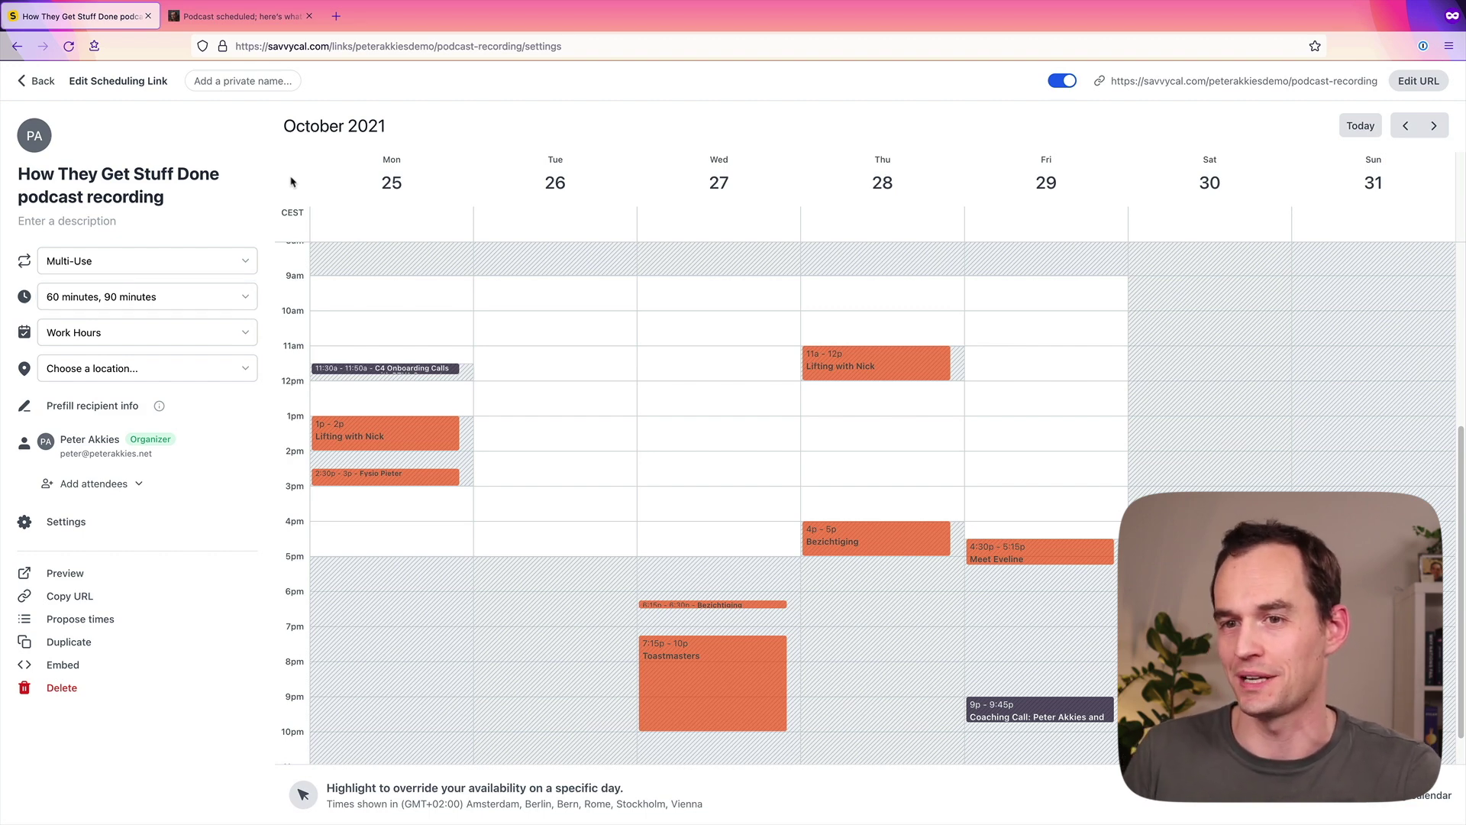
Step: Look over the usage and availability preset options without changing them
{"action": "left_click", "coordinate": [227, 263]}
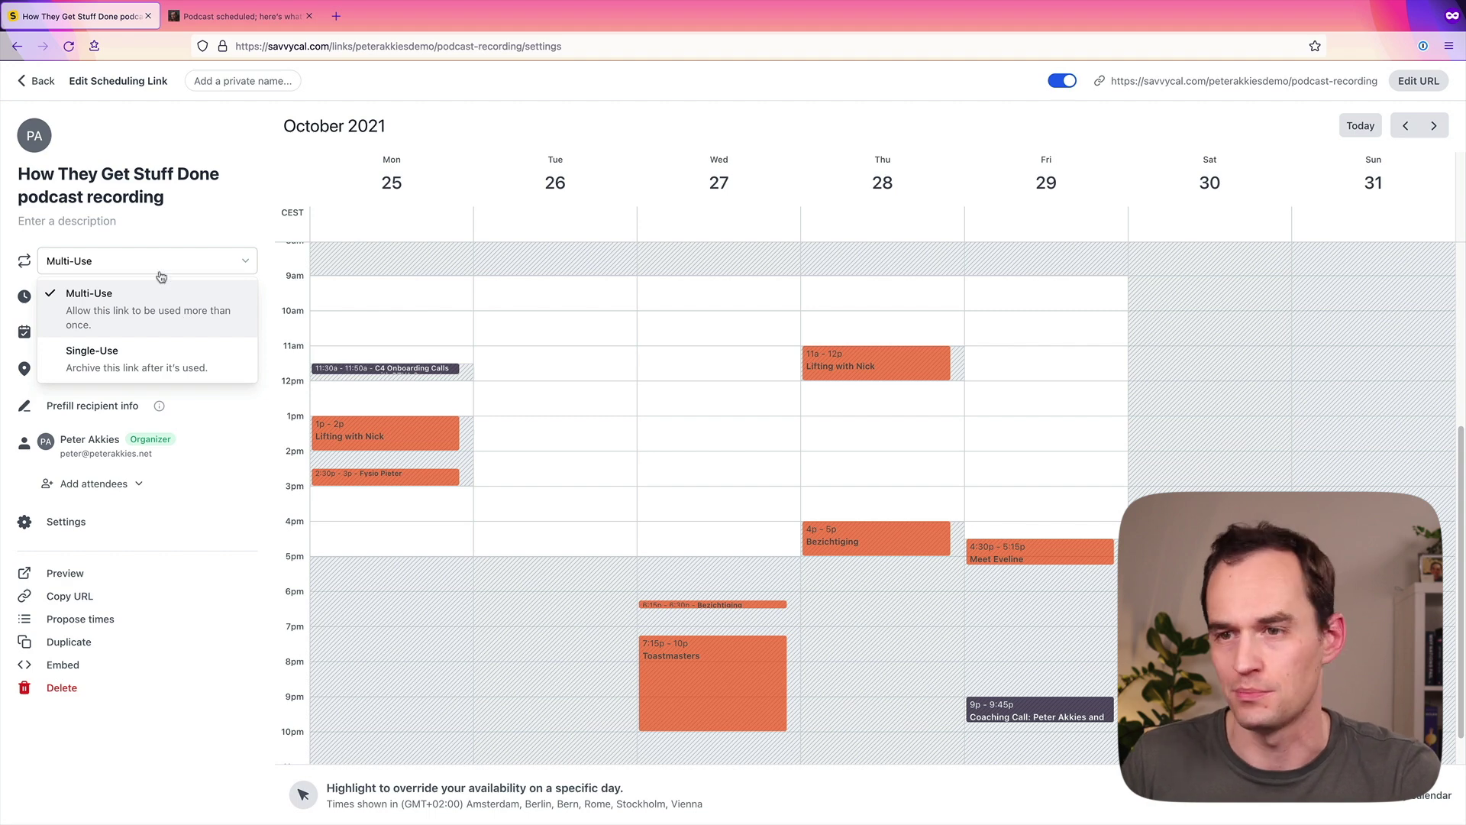
{"action": "left_click", "coordinate": [224, 196]}
{"action": "left_click", "coordinate": [180, 335]}
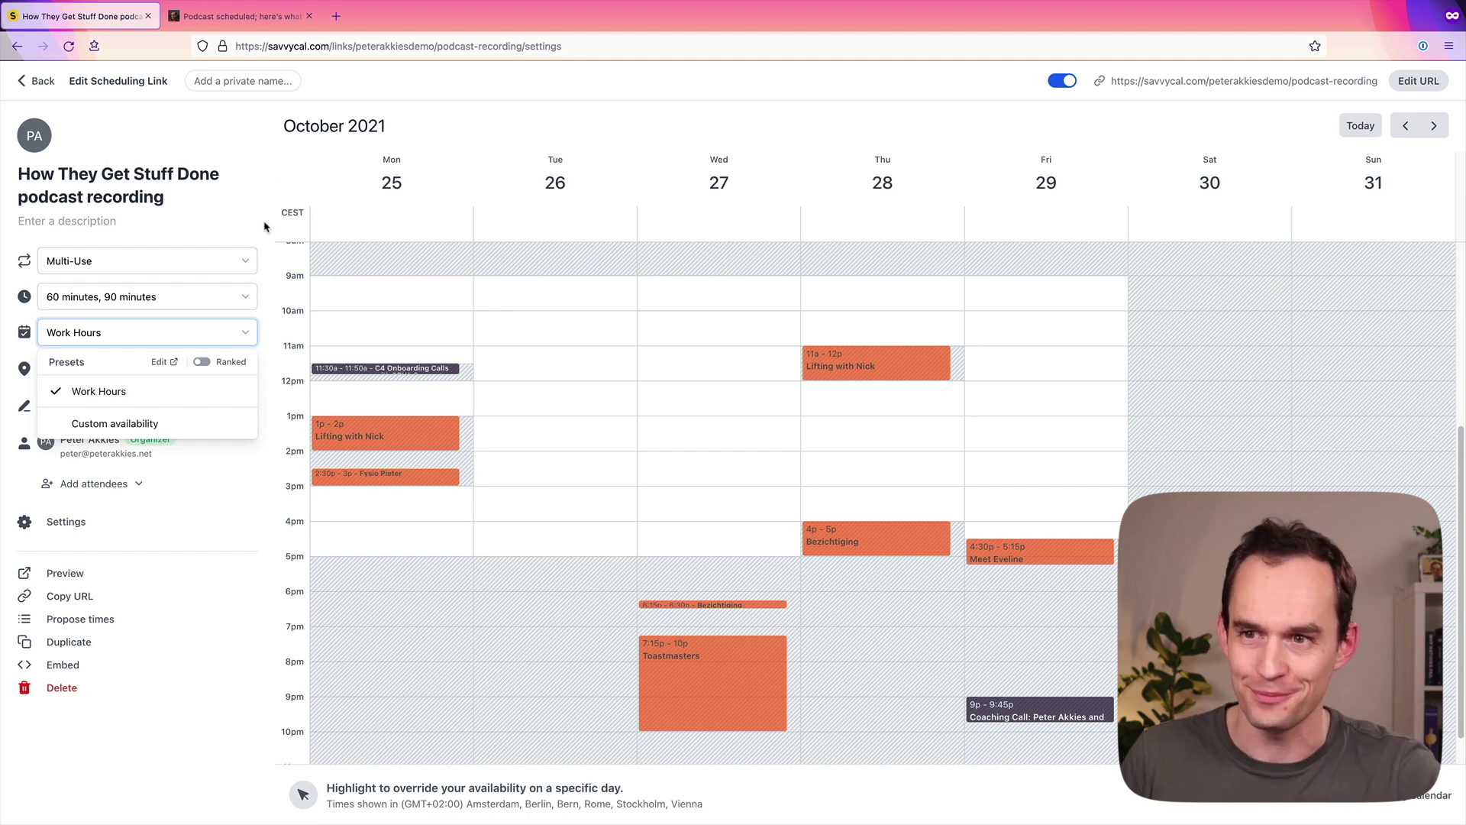
{"action": "left_click", "coordinate": [236, 187]}
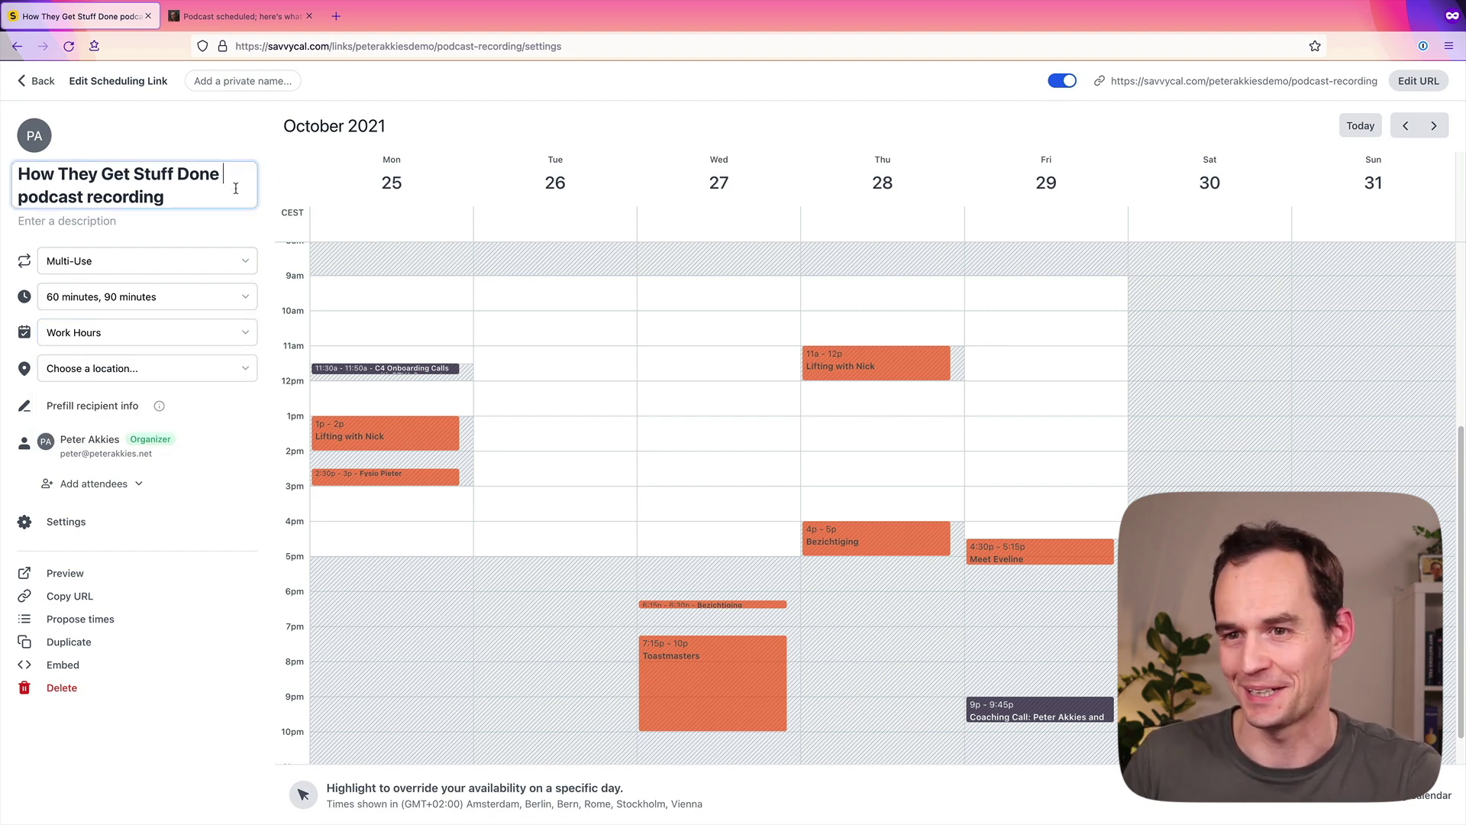
{"action": "left_click", "coordinate": [222, 373]}
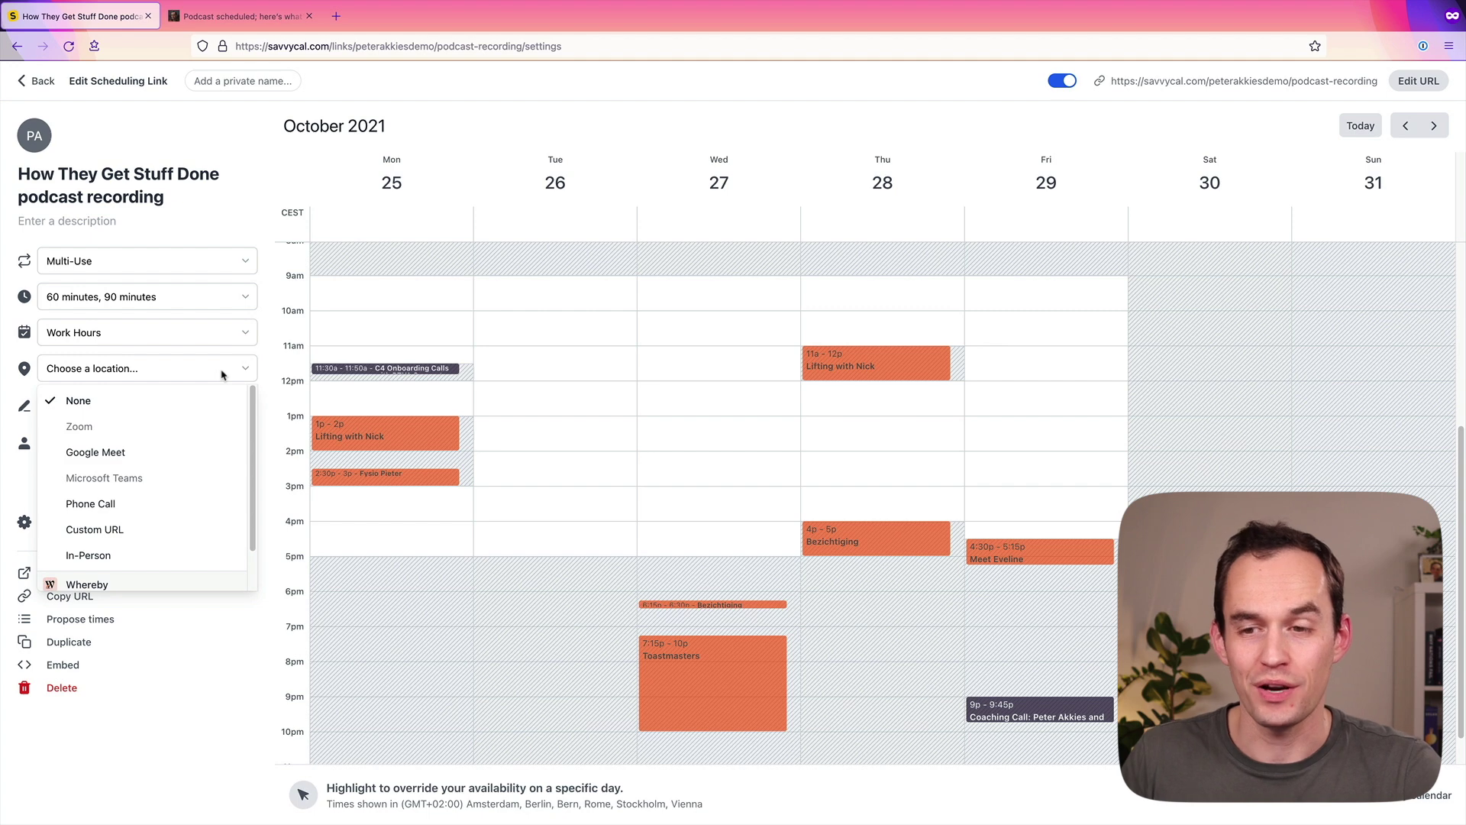
{"action": "left_click", "coordinate": [162, 532]}
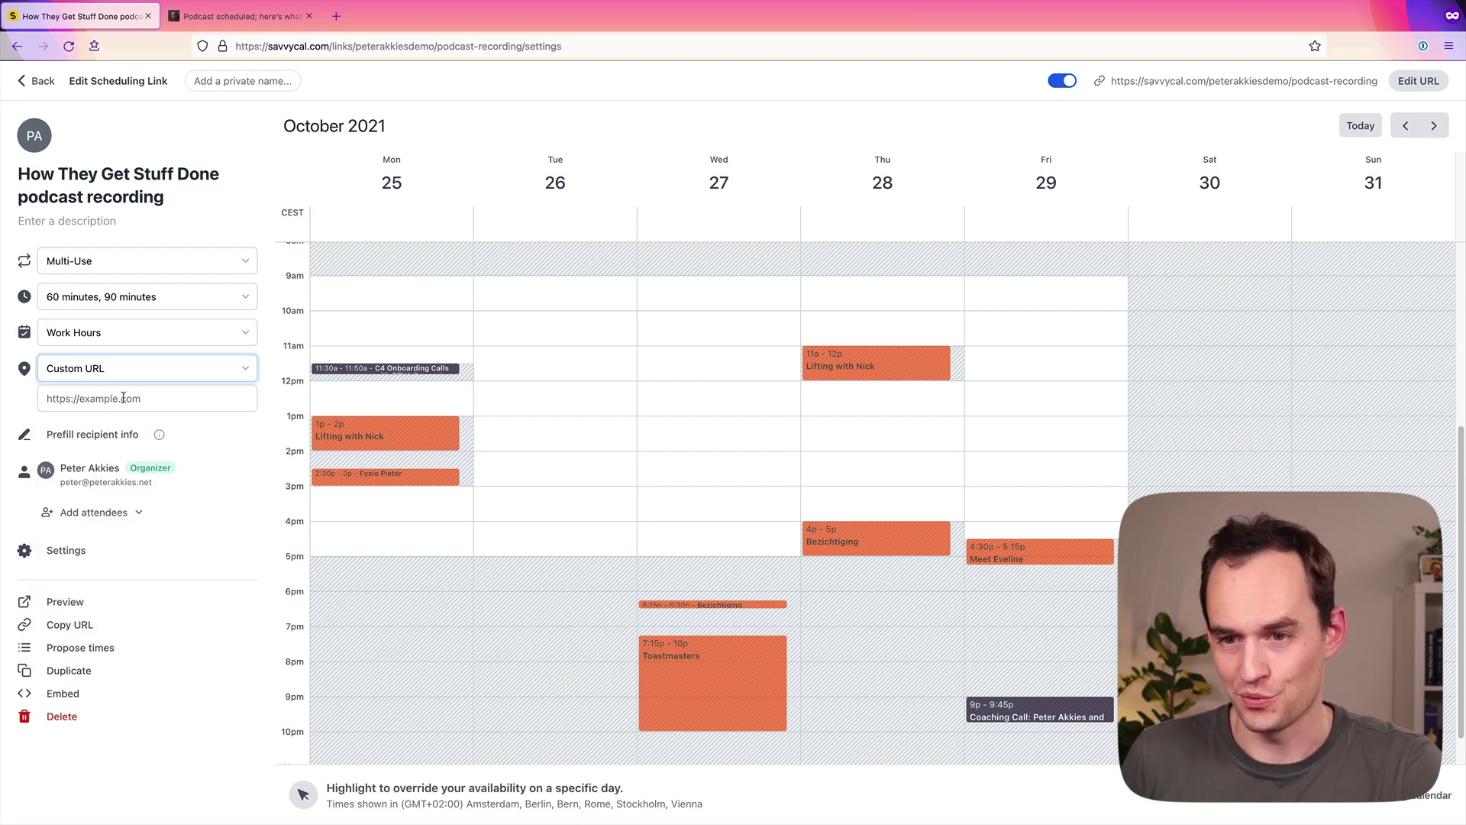
{"action": "left_click", "coordinate": [123, 396]}
{"action": "type", "text": "https://ri"}
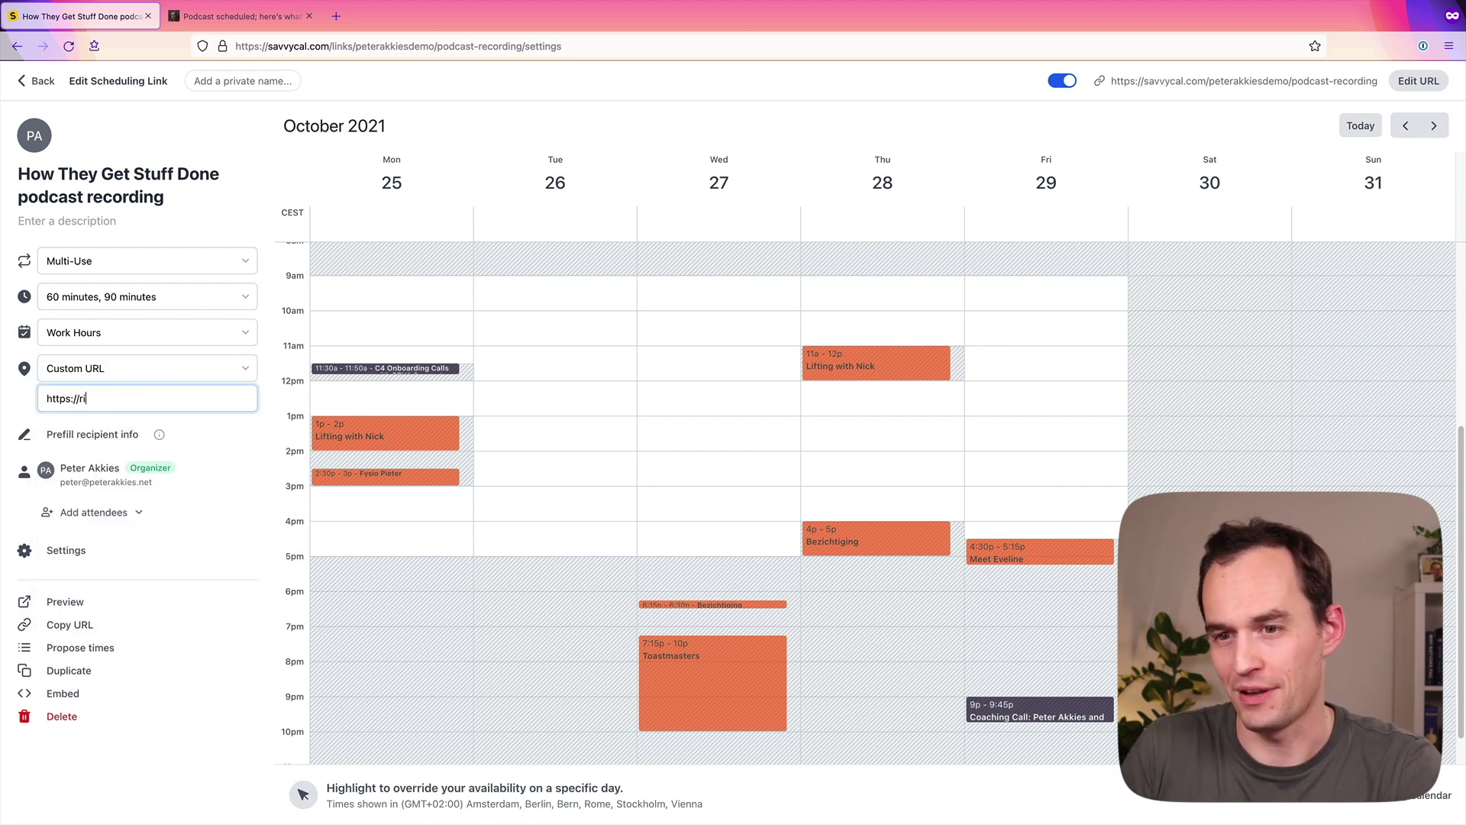
{"action": "type", "text": "verside.fm"}
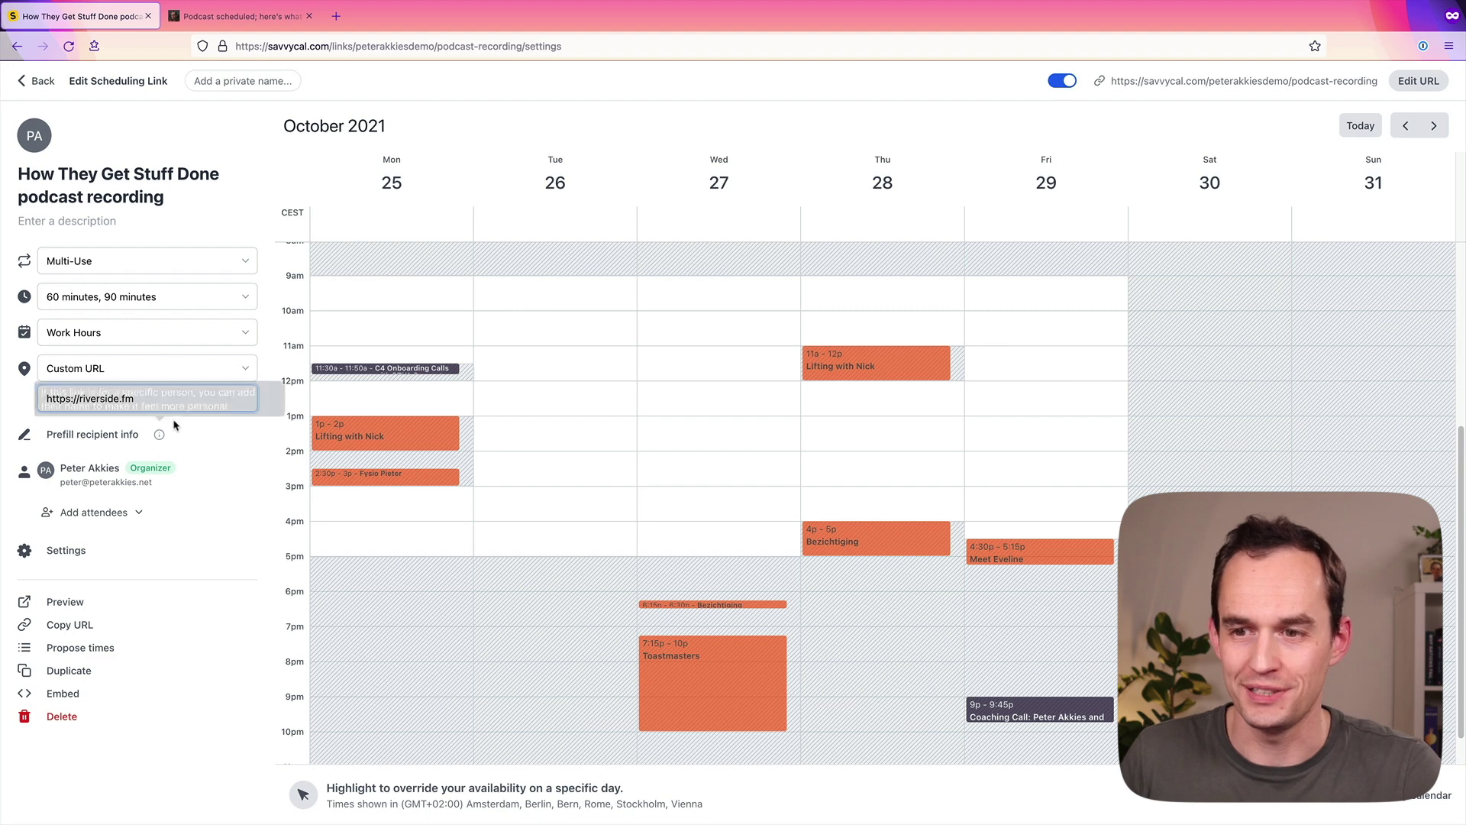
{"action": "left_click", "coordinate": [213, 435]}
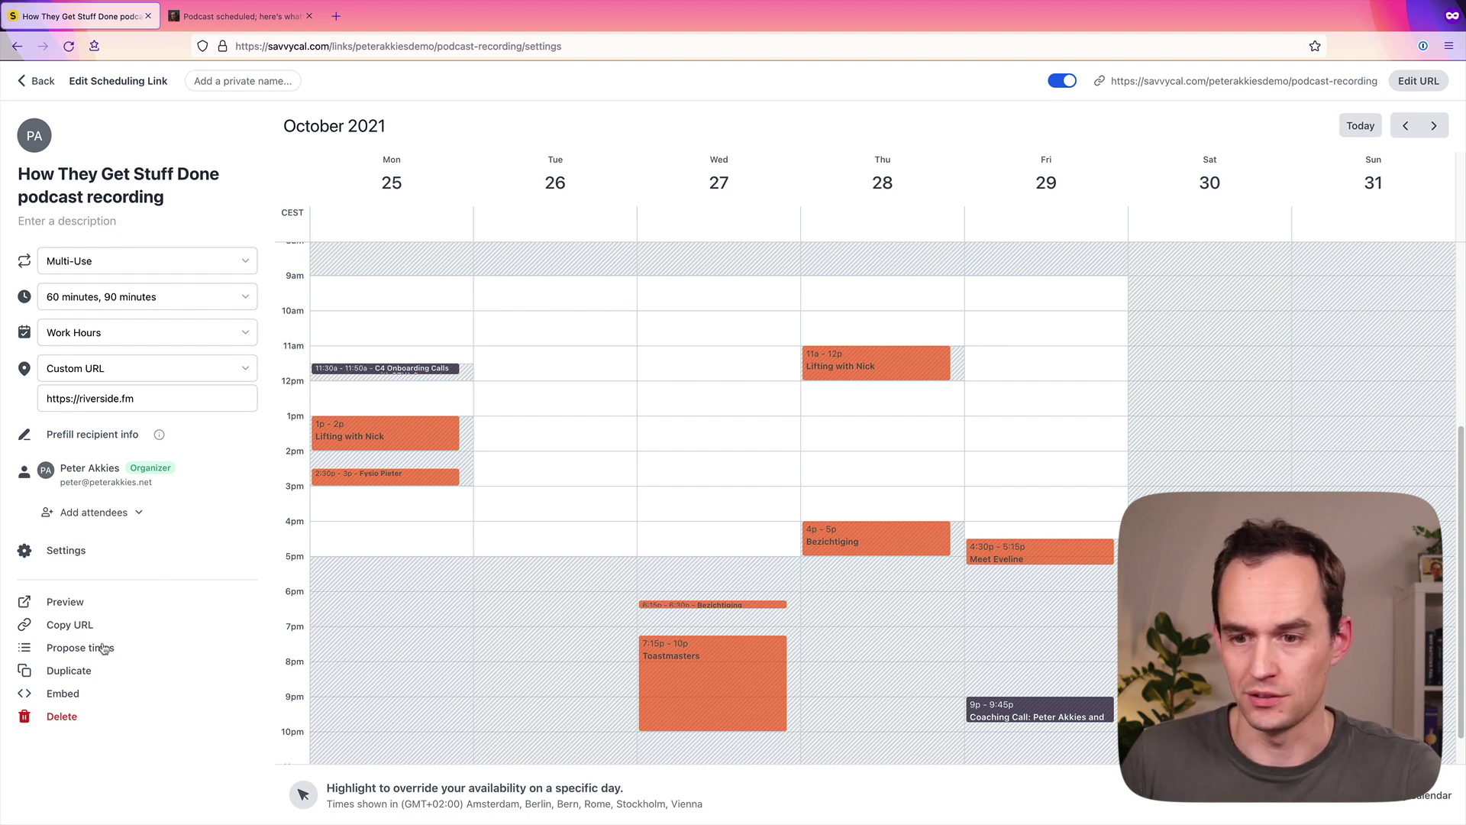
{"action": "left_click", "coordinate": [77, 556]}
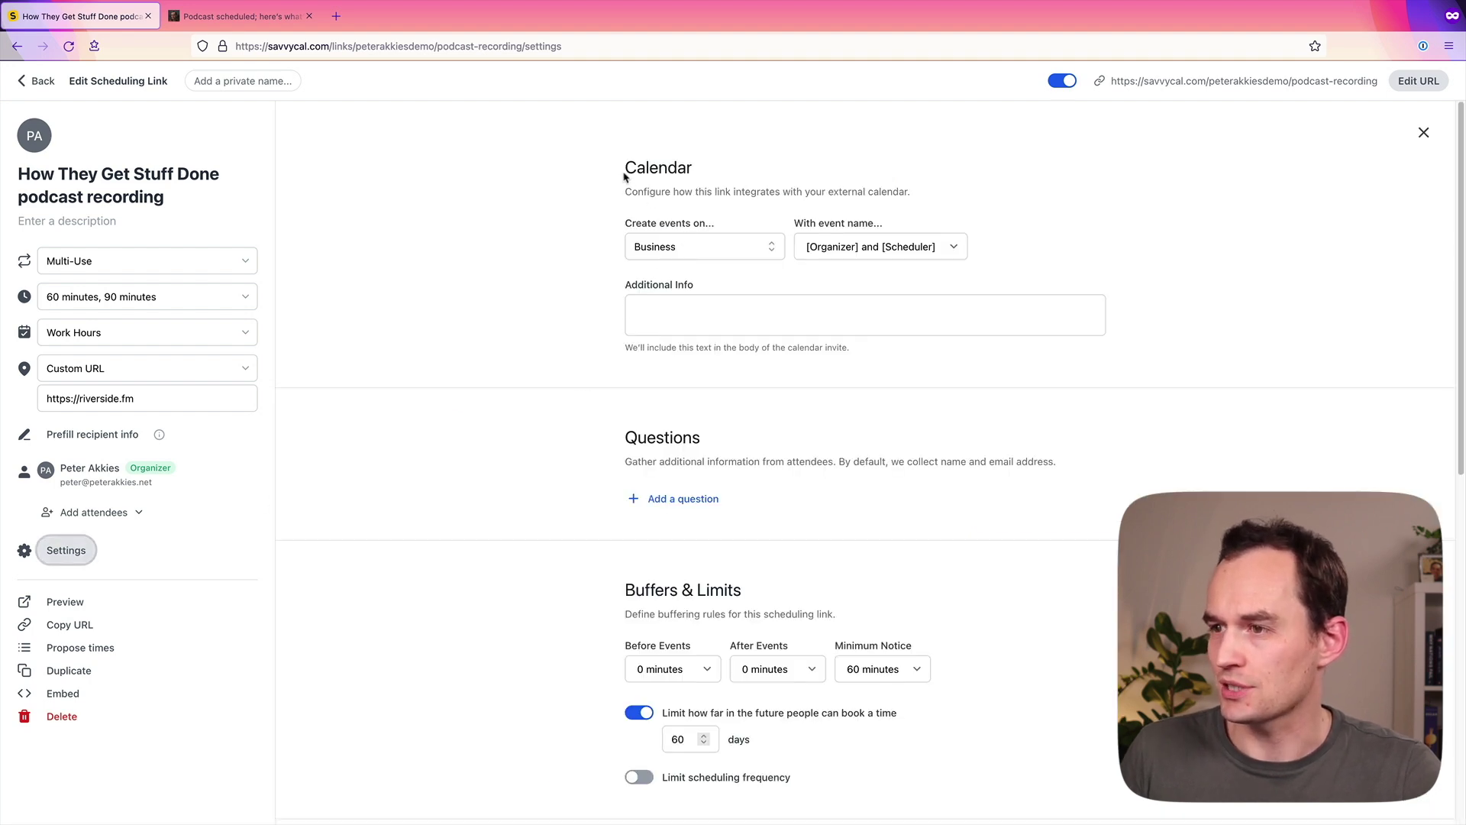
Step: Review the Calendar settings, leaving the calendar for new events unchanged
{"action": "left_click_drag", "start_coordinate": [628, 193], "coordinate": [924, 193]}
{"action": "left_click", "coordinate": [925, 193]}
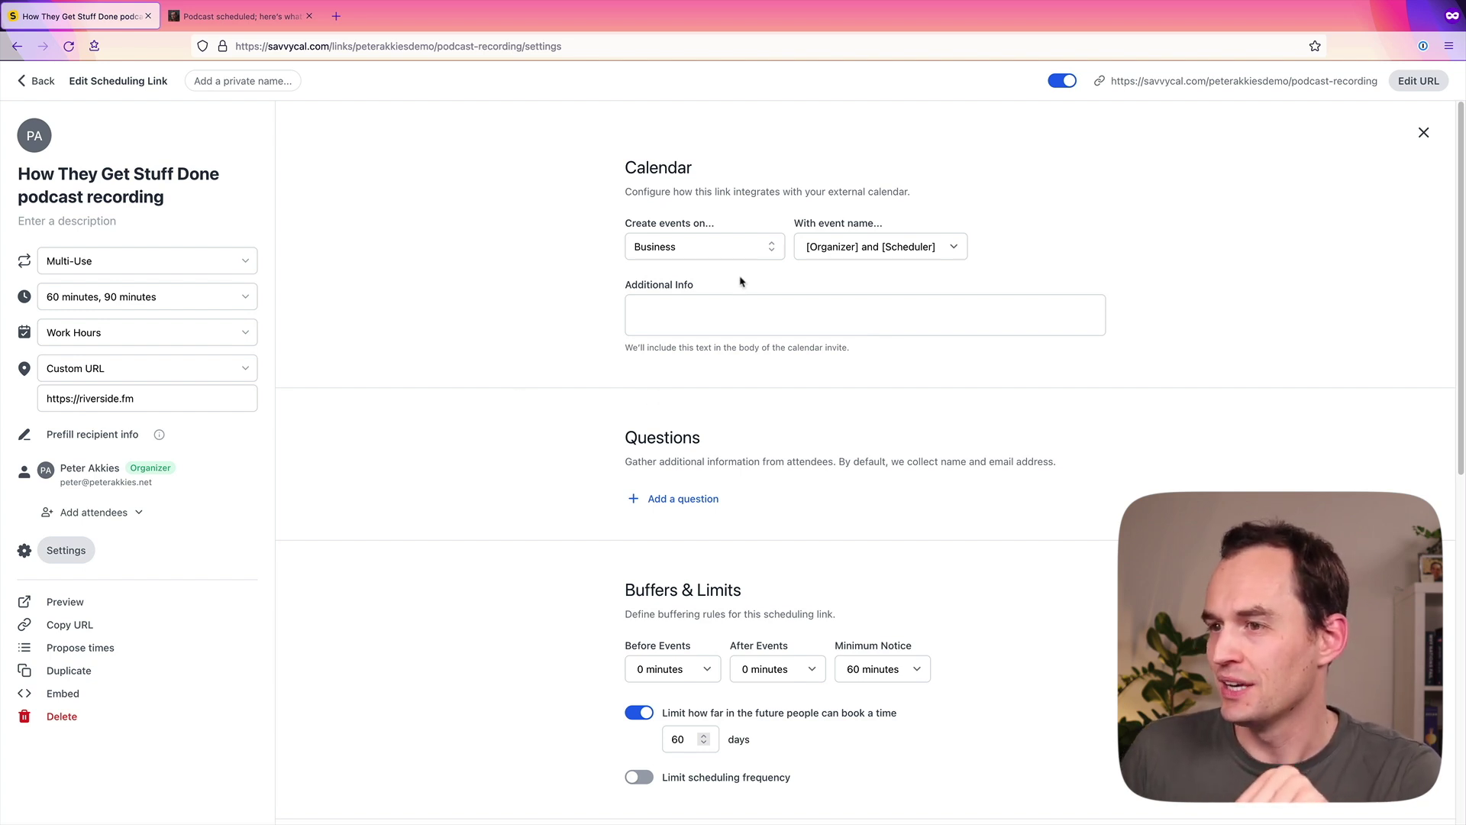
{"action": "left_click", "coordinate": [731, 248]}
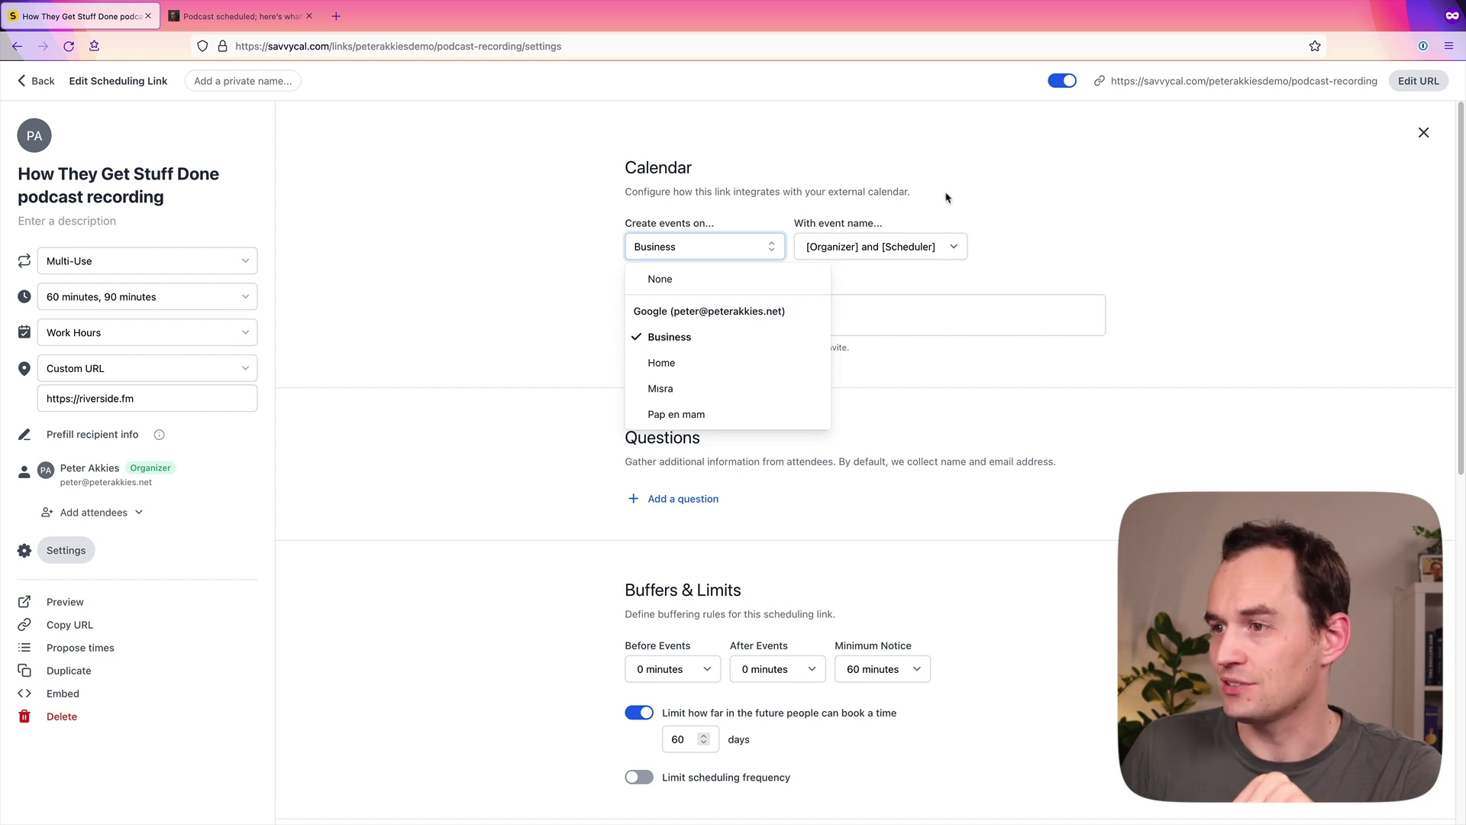
{"action": "key", "text": "Escape"}
Step: Set the calendar event name format to [Link Name]: [Attendees]
{"action": "key", "text": "Tab"}
{"action": "key", "text": "space"}
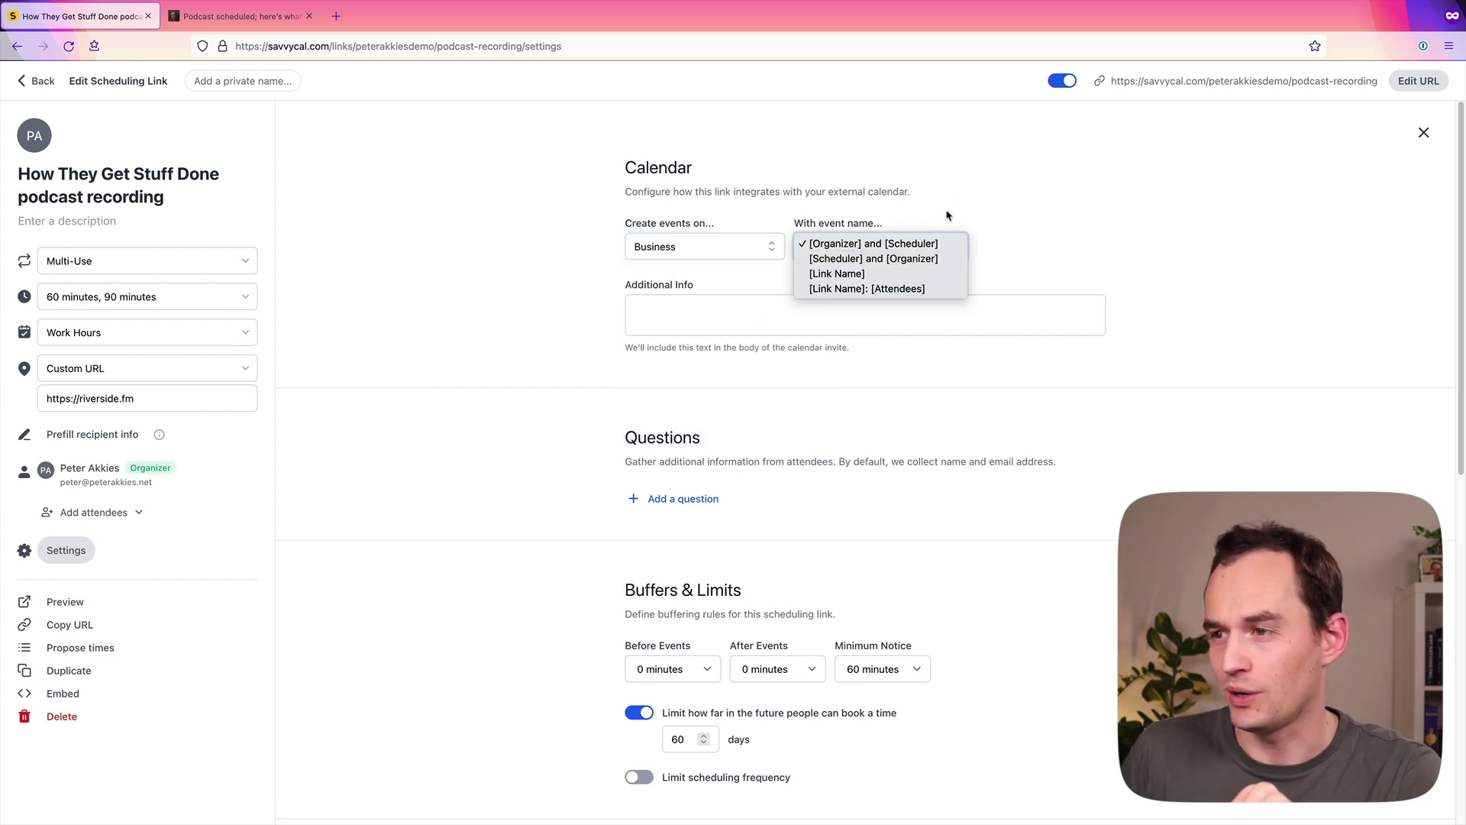
{"action": "left_click", "coordinate": [880, 291]}
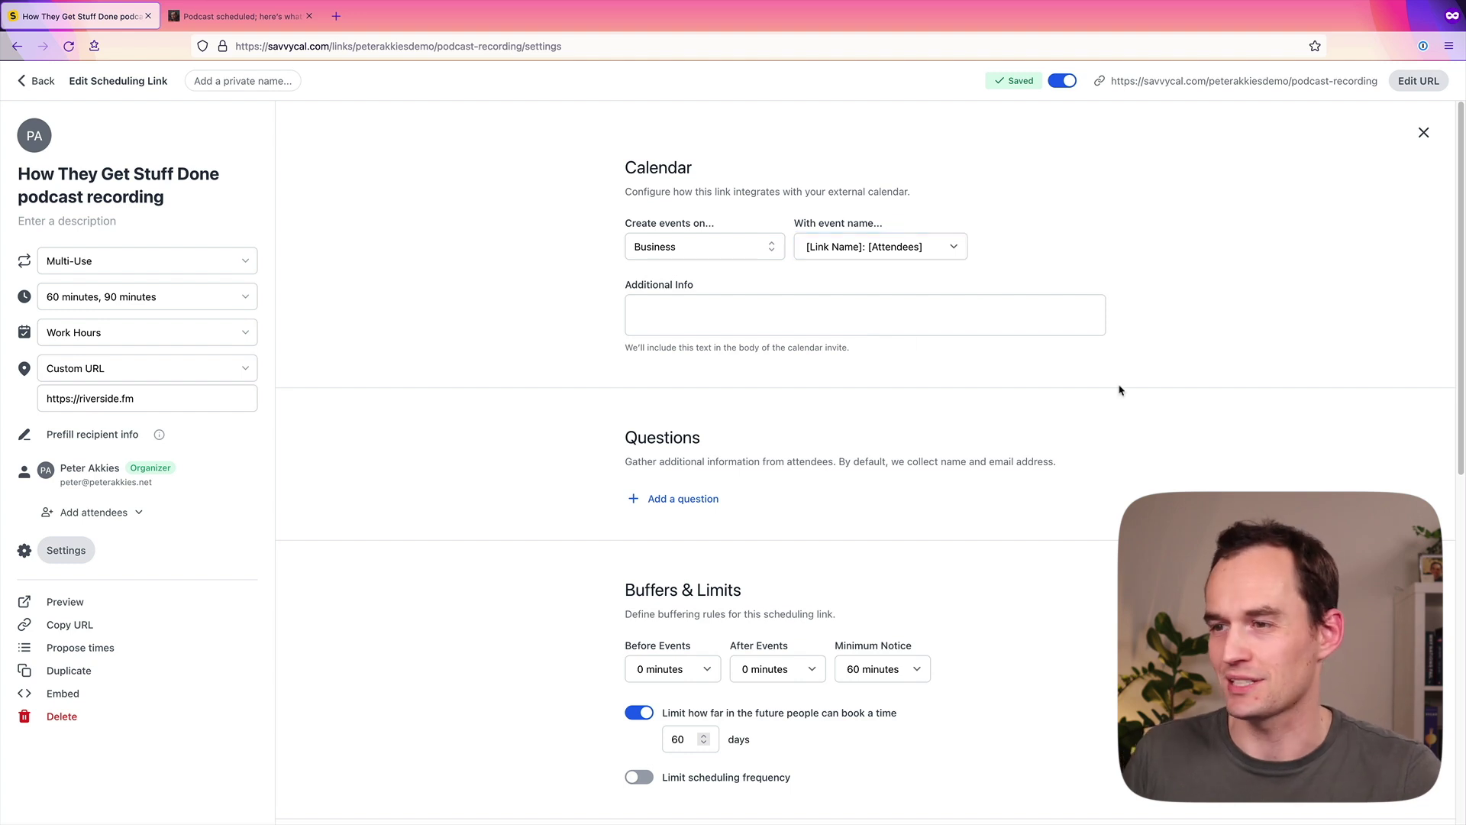
{"action": "scroll", "coordinate": [1108, 391], "scroll_direction": "down", "scroll_amount": 3}
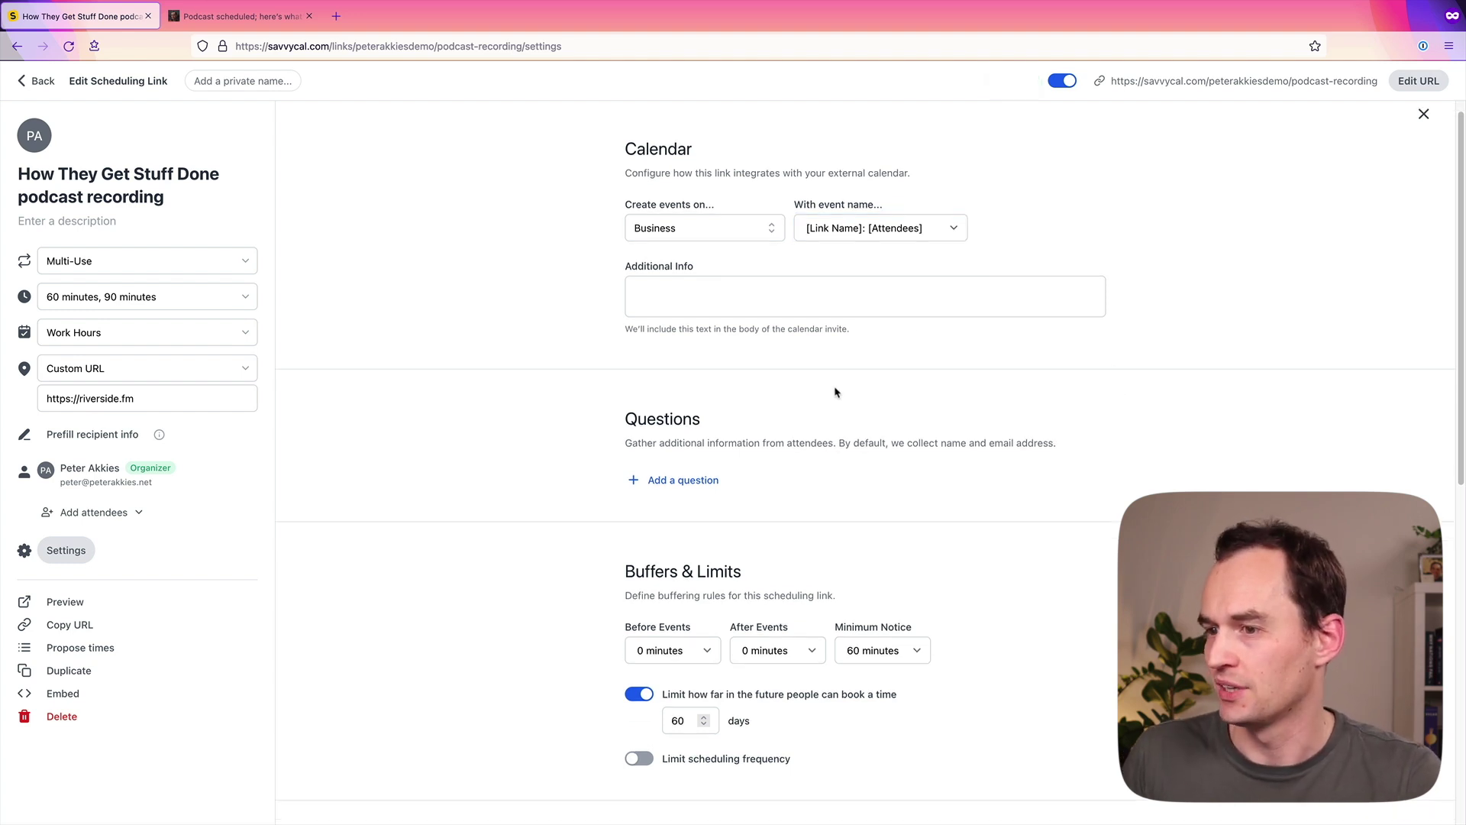
{"action": "left_click_drag", "start_coordinate": [623, 408], "coordinate": [1085, 410]}
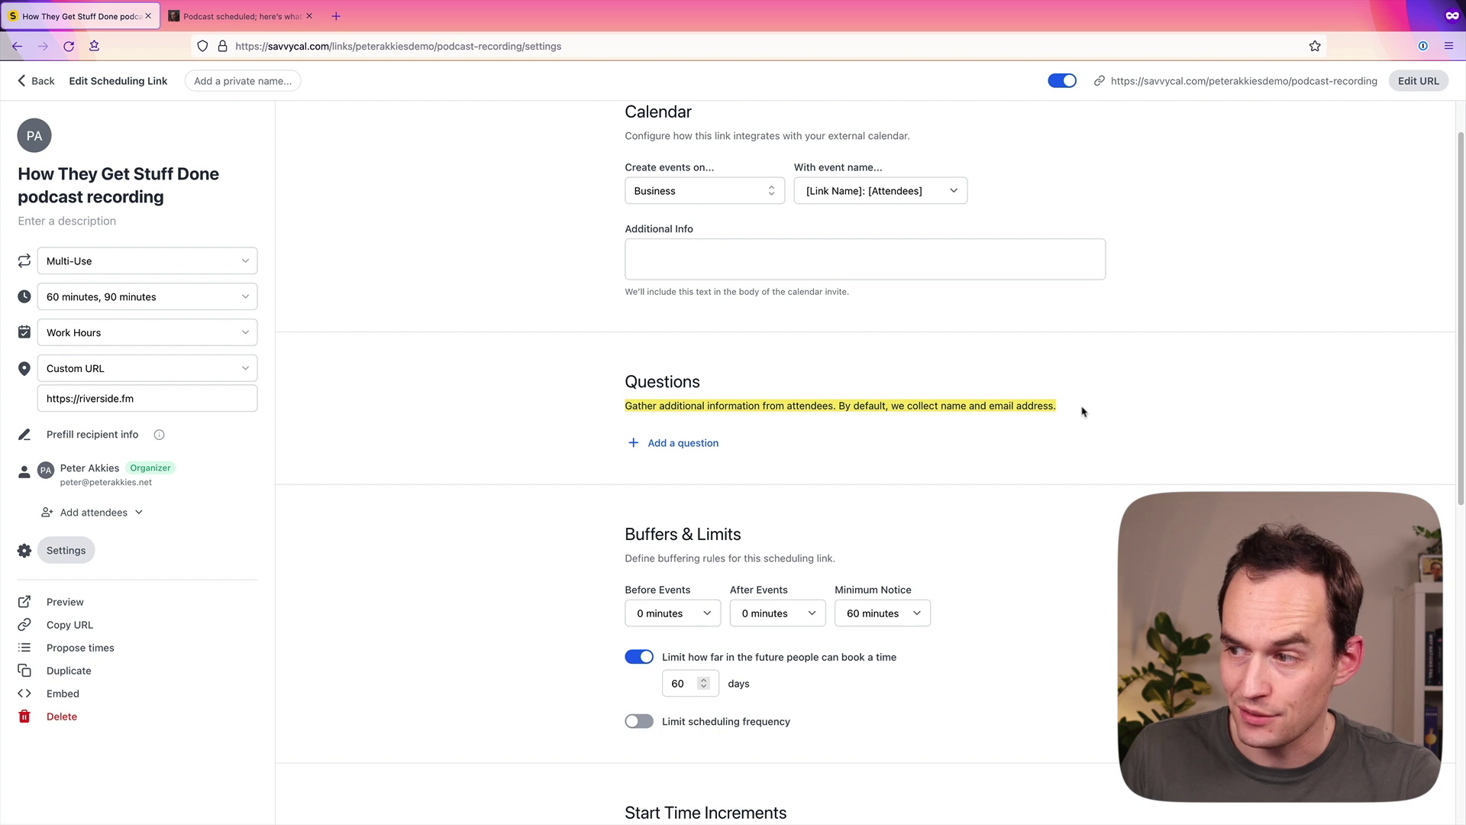
{"action": "left_click", "coordinate": [1091, 410]}
Step: Add a Short Text booking question 'What's your phone number?' and mark it Required
{"action": "left_click", "coordinate": [683, 443]}
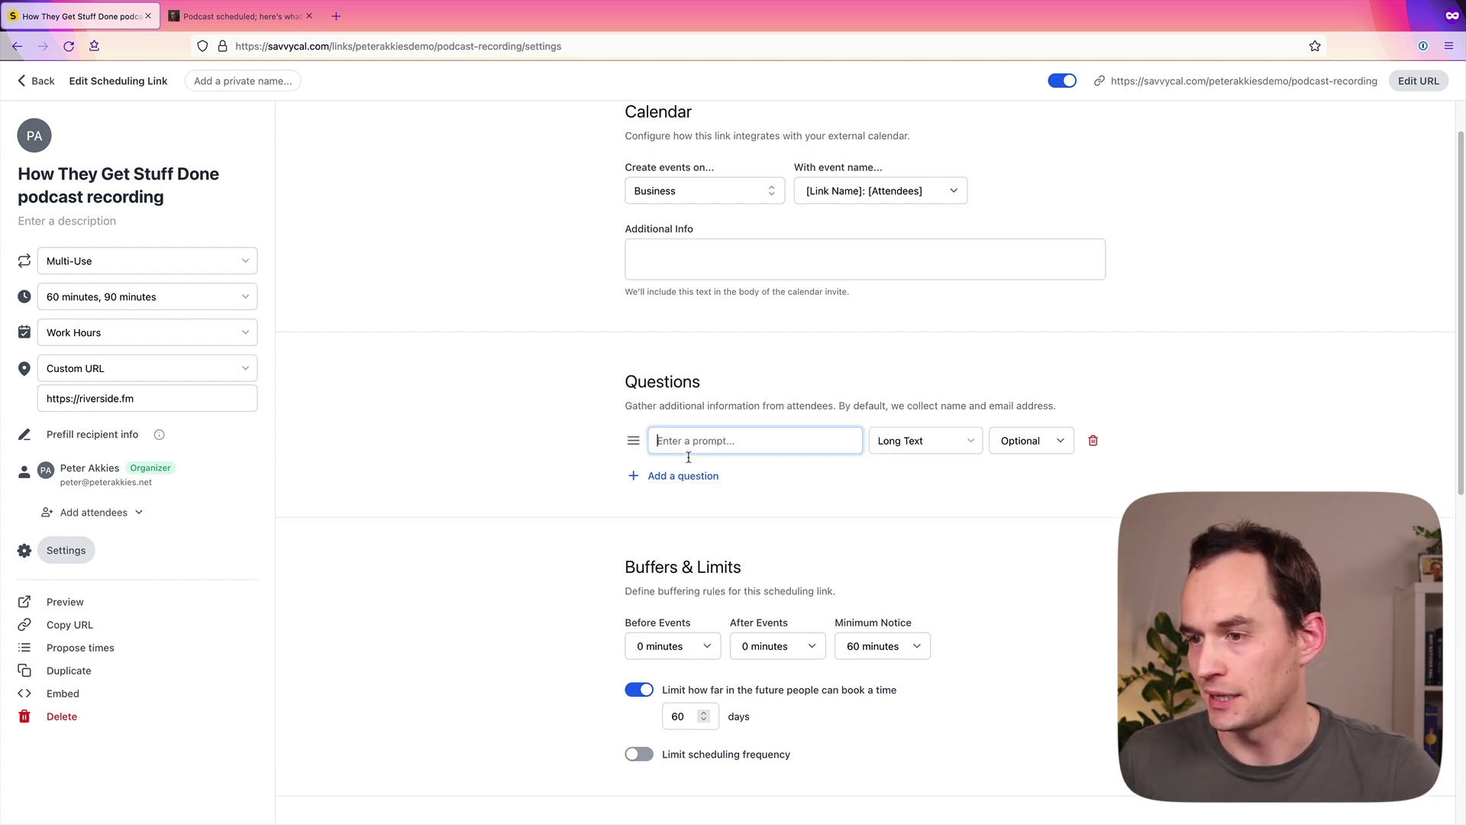
{"action": "left_click", "coordinate": [947, 448]}
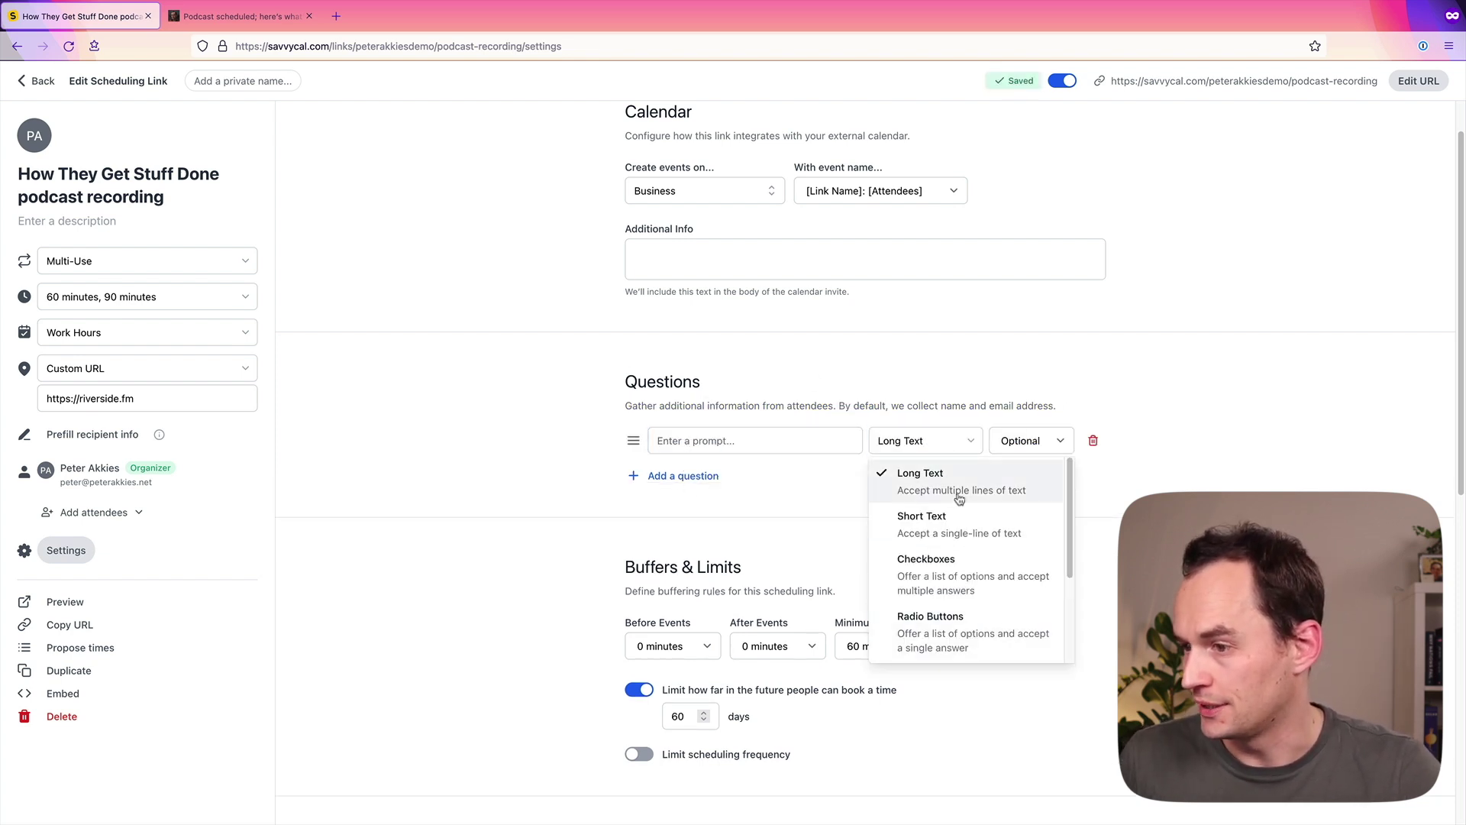
{"action": "left_click", "coordinate": [972, 519]}
{"action": "left_click", "coordinate": [768, 443]}
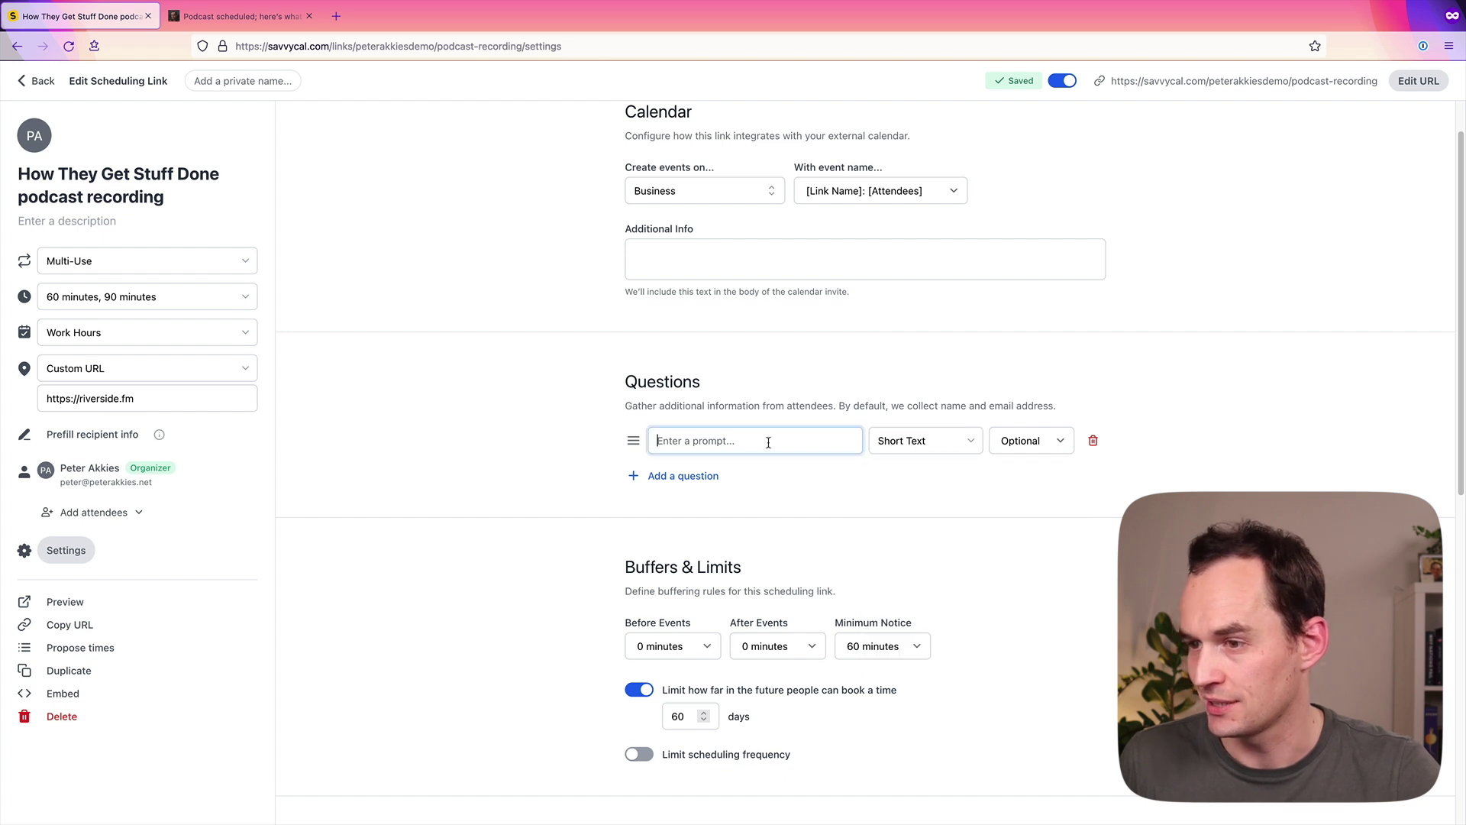
{"action": "type", "text": "Phone nu"}
{"action": "key", "text": "super+a"}
{"action": "type", "text": "What'"}
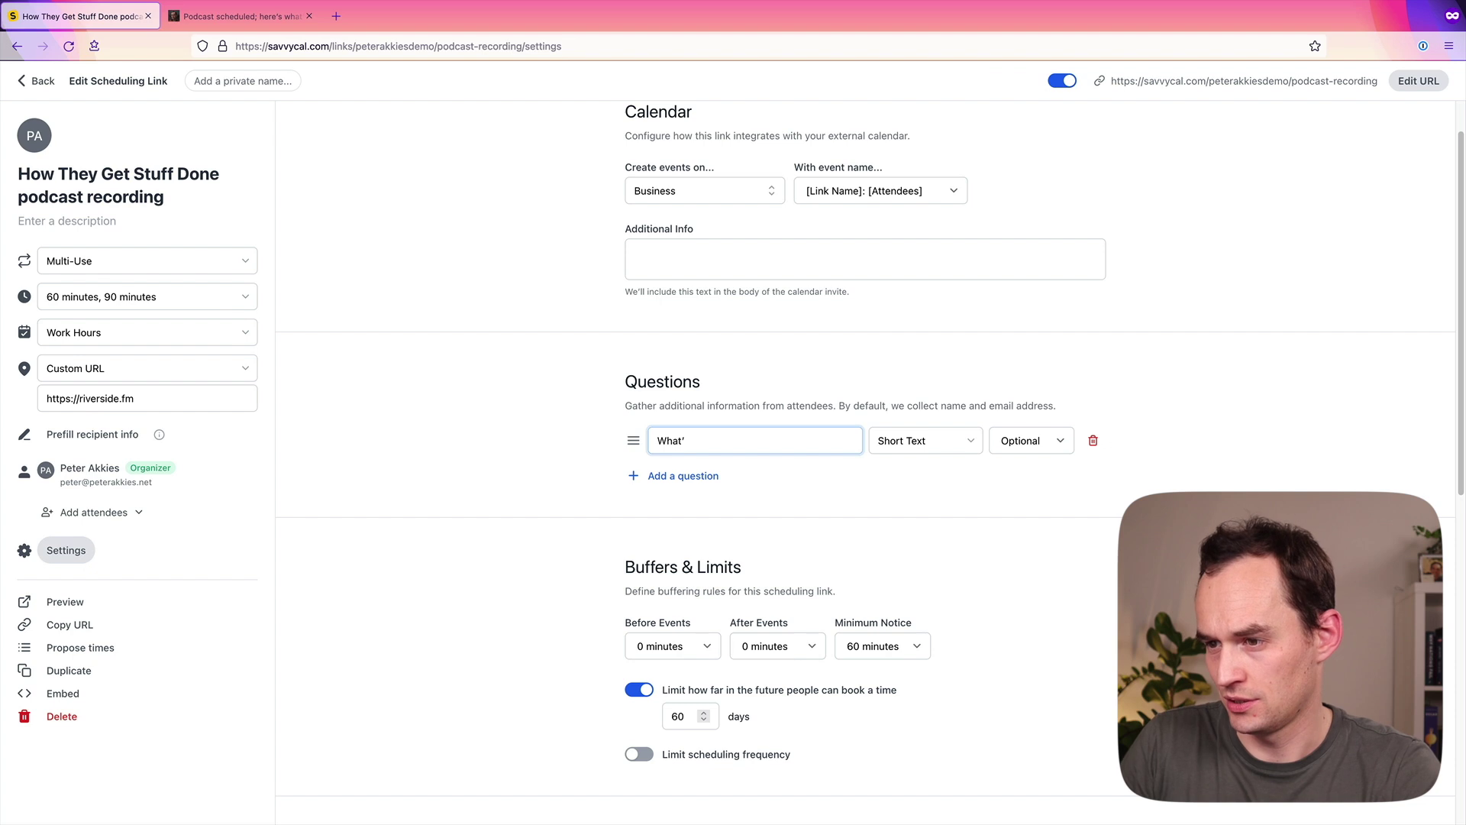
{"action": "type", "text": "s your phone number?"}
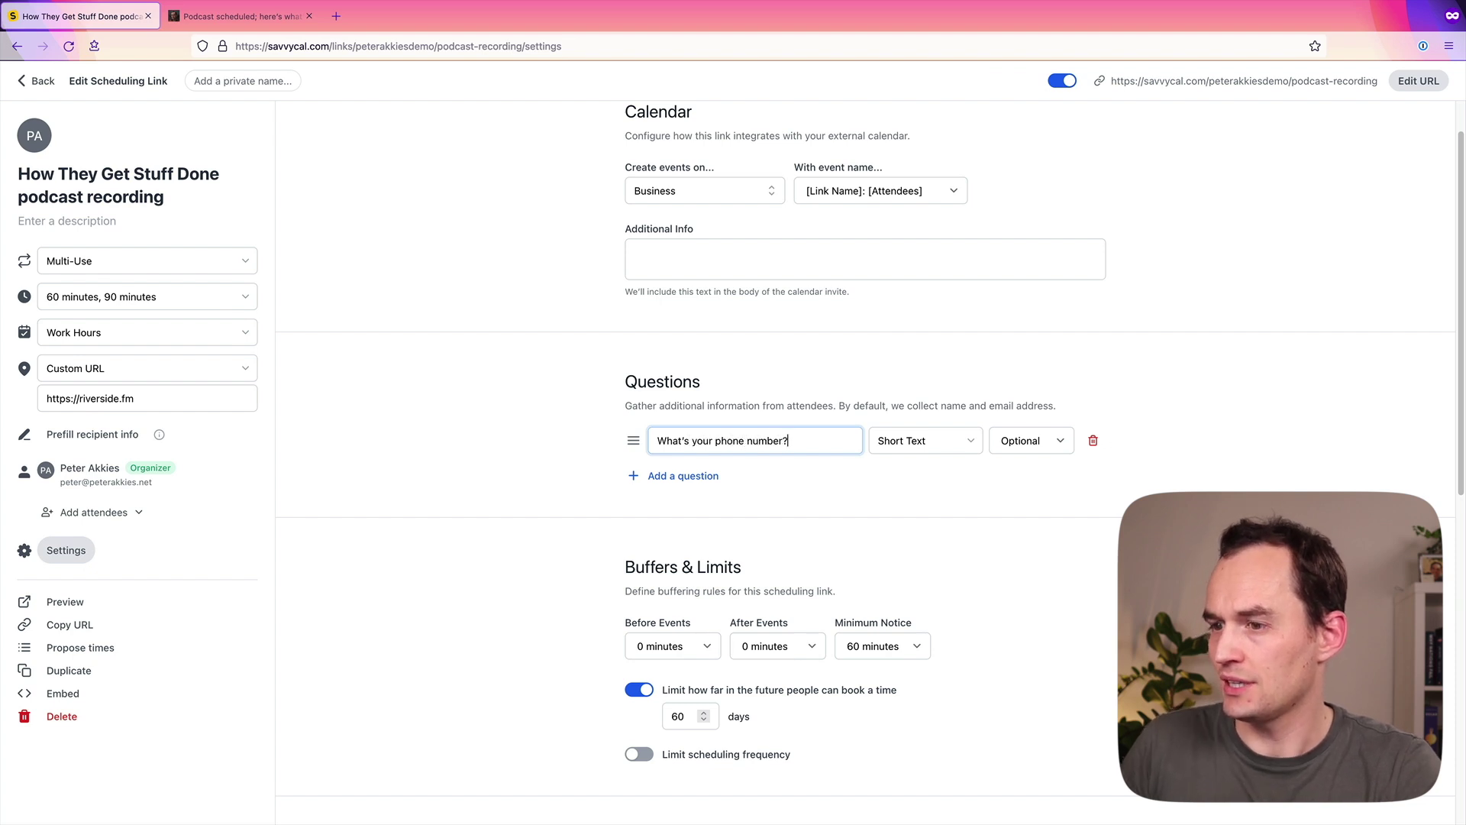
{"action": "left_click", "coordinate": [1031, 441]}
{"action": "left_click", "coordinate": [1024, 422]}
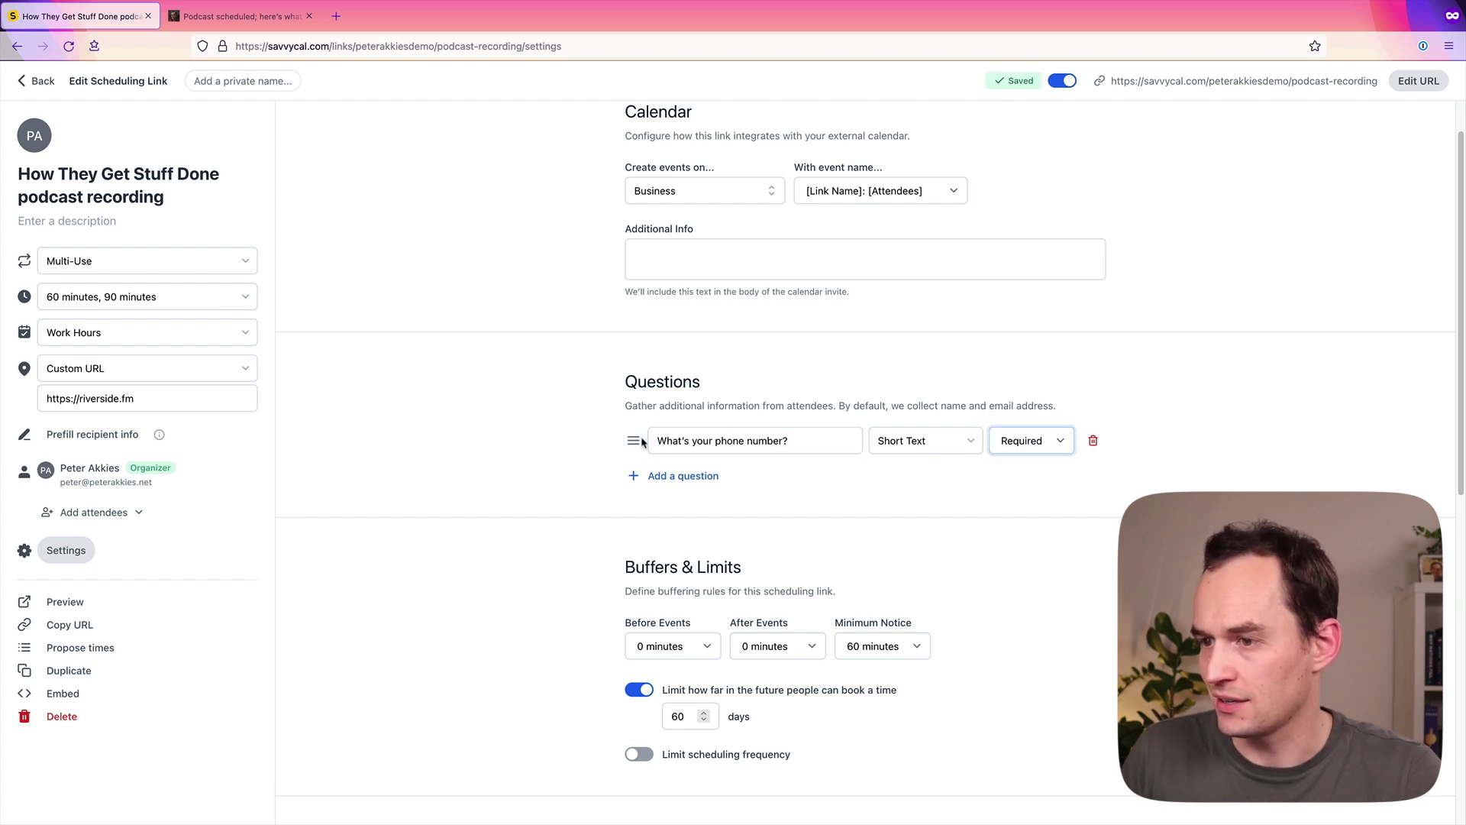
{"action": "left_click", "coordinate": [1182, 377]}
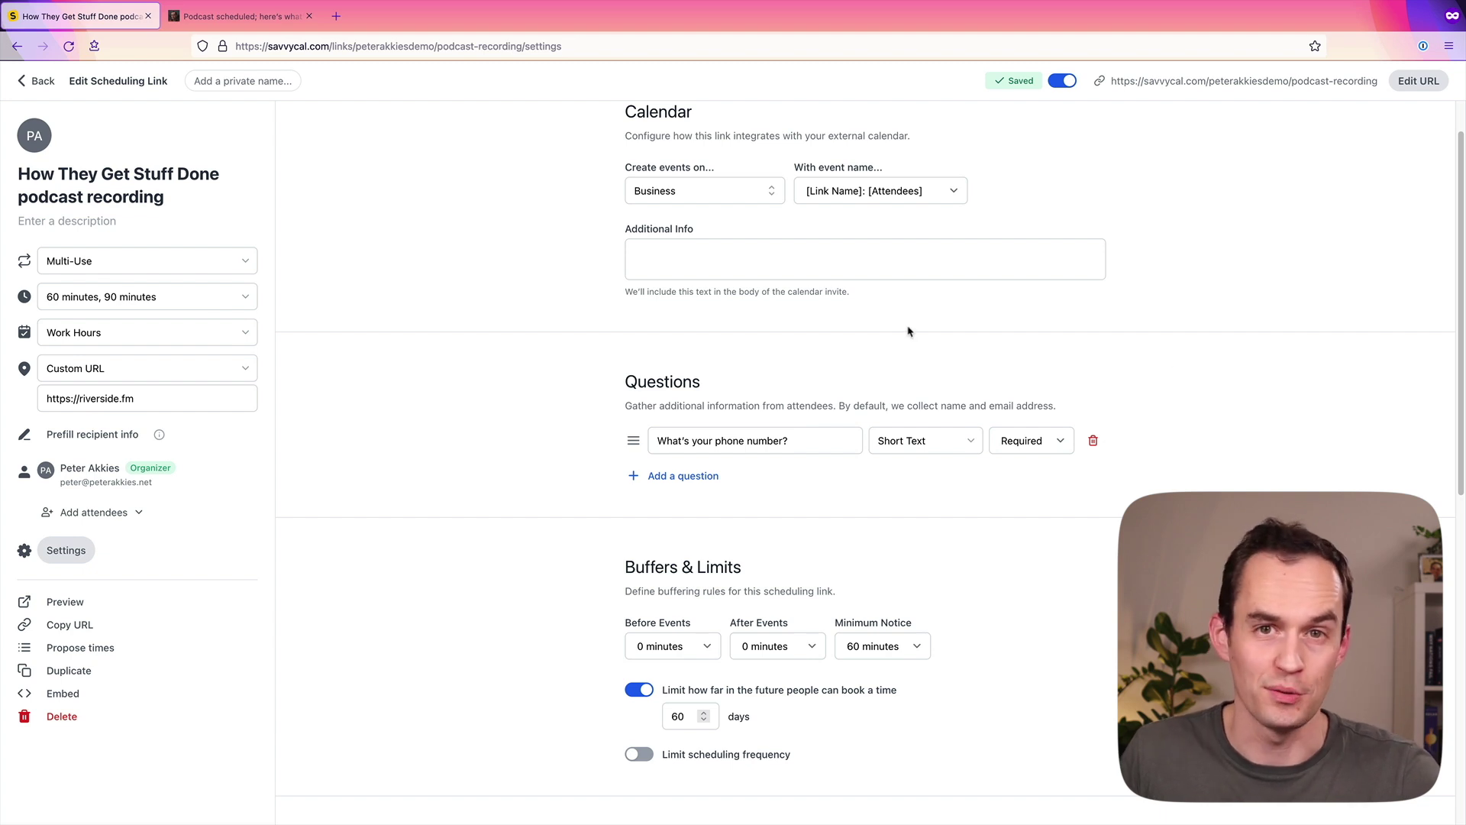
Step: Leave the buffers unchanged and require 48 hours minimum notice
{"action": "scroll", "coordinate": [791, 339], "scroll_direction": "down", "scroll_amount": 2}
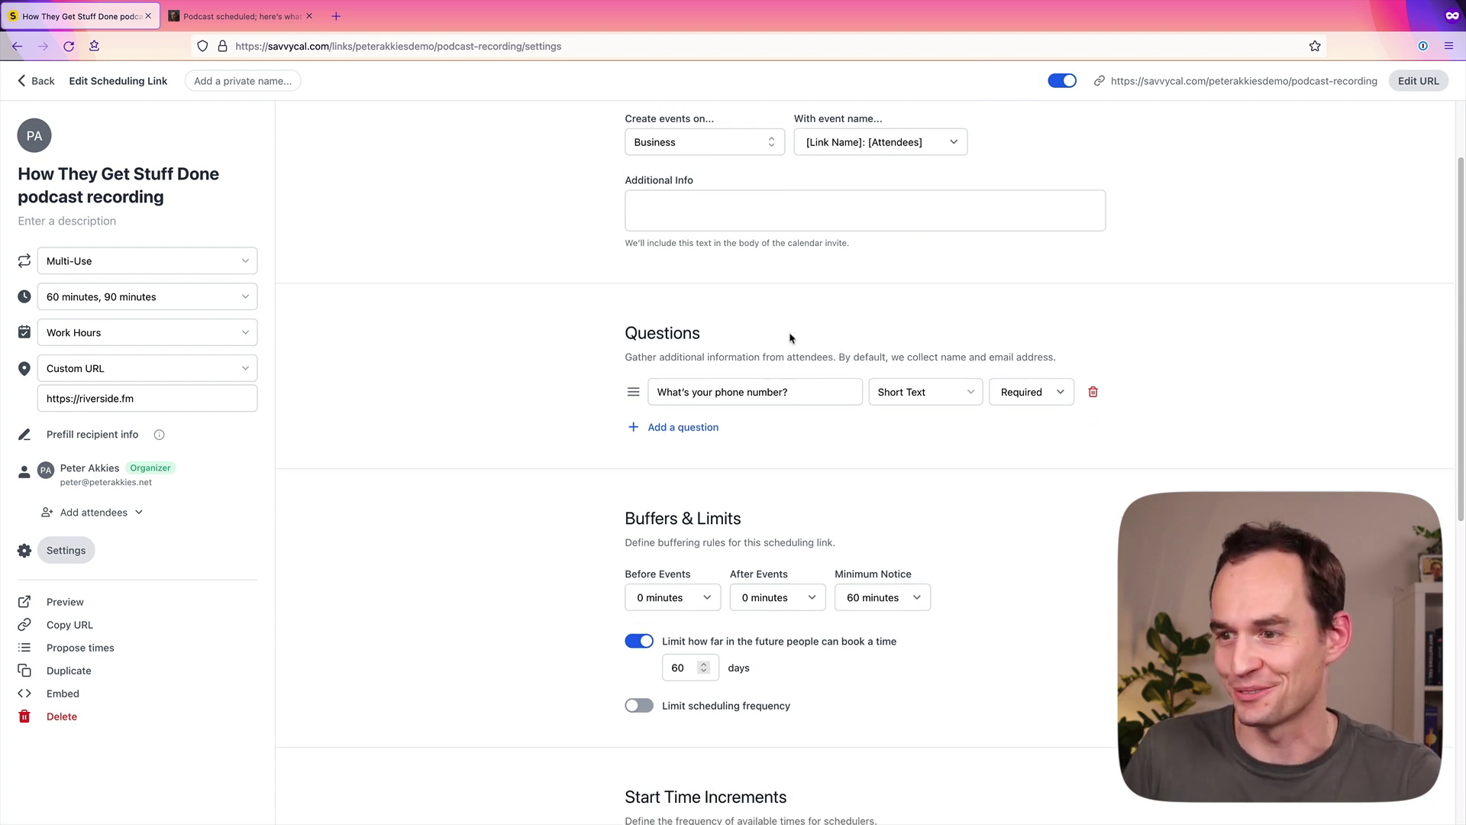
{"action": "scroll", "coordinate": [817, 412], "scroll_direction": "down", "scroll_amount": 3}
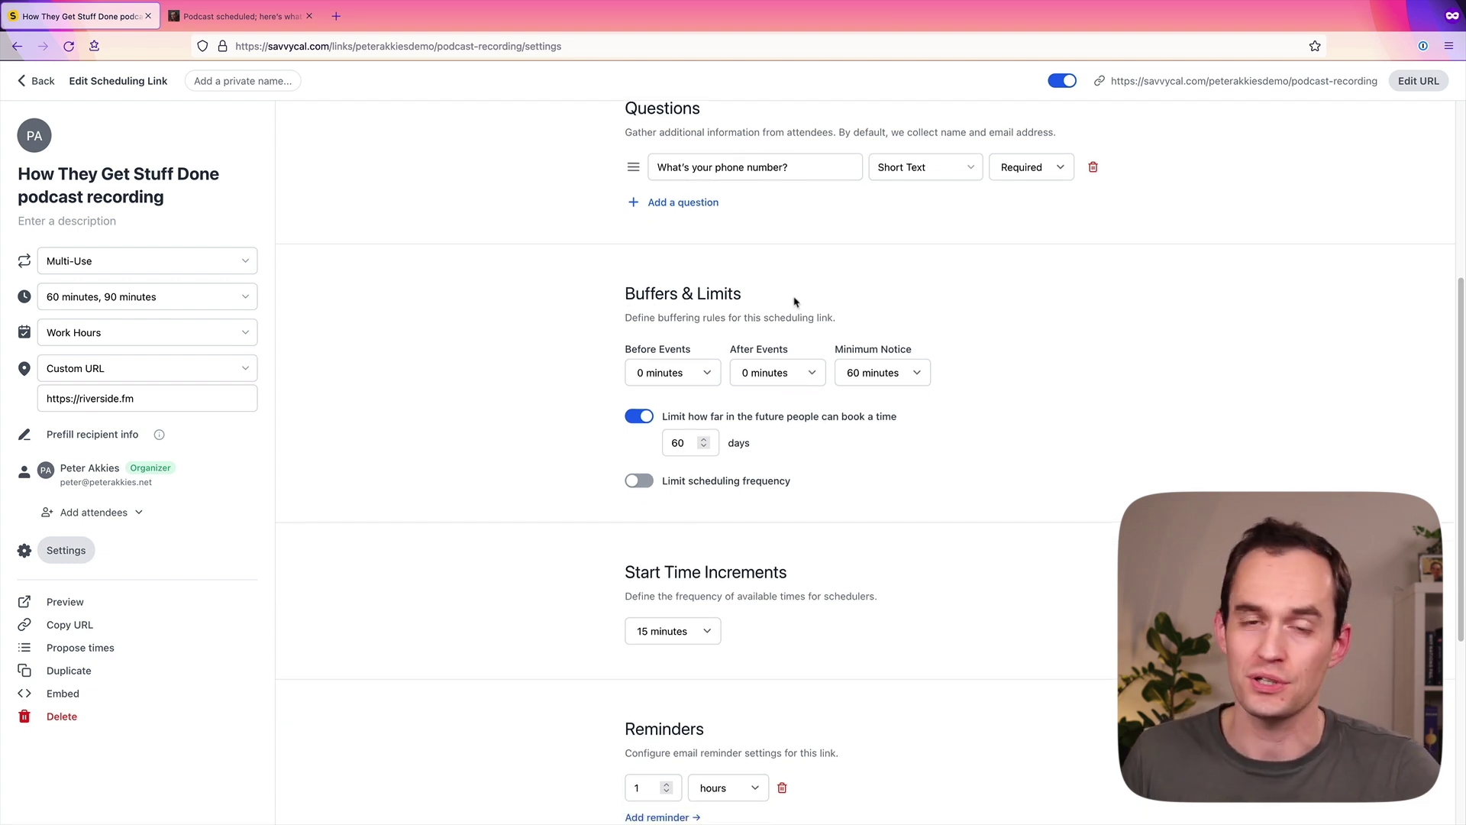
{"action": "left_click", "coordinate": [663, 372]}
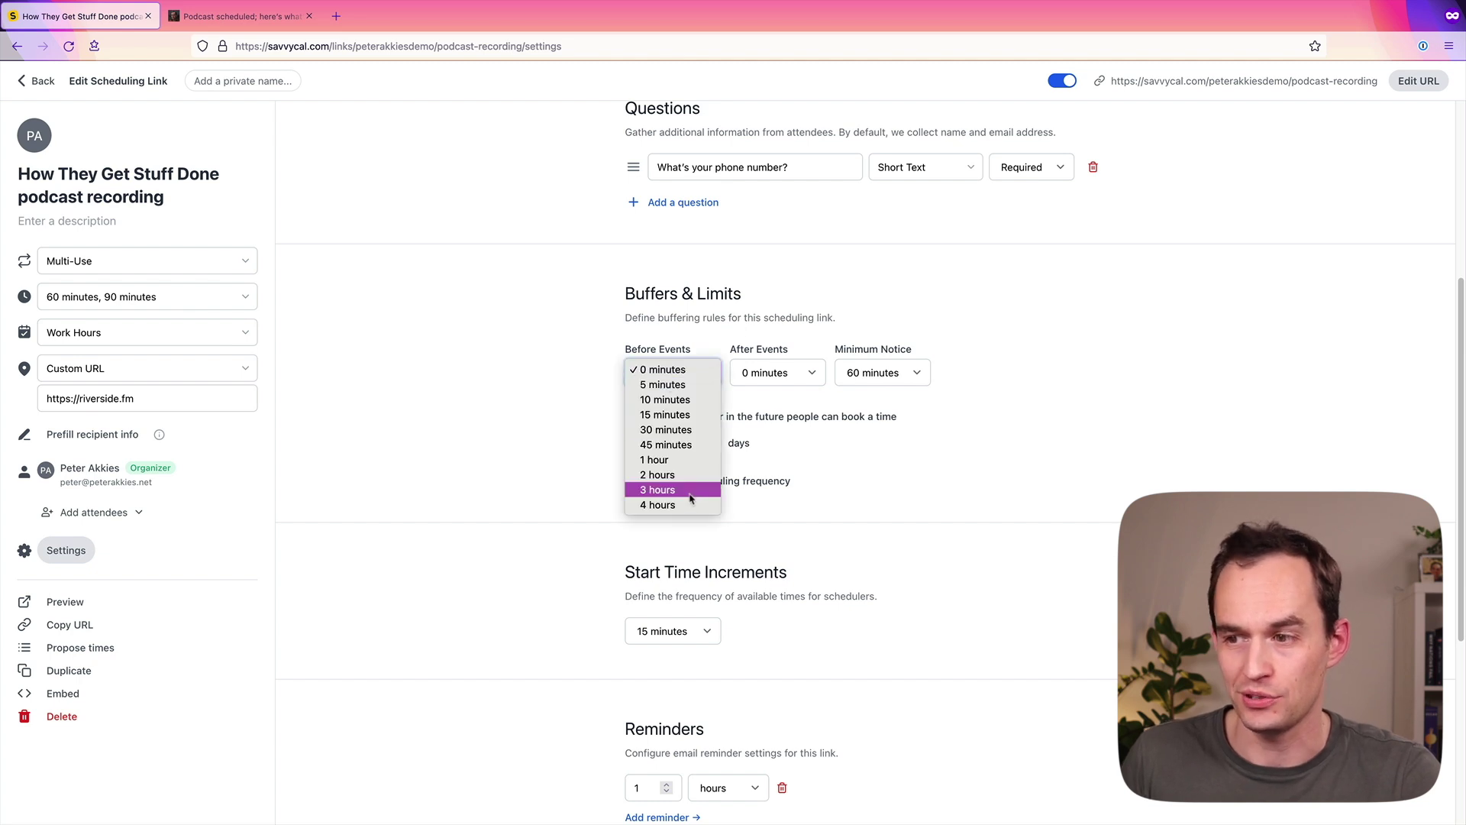
{"action": "left_click", "coordinate": [768, 316]}
{"action": "left_click", "coordinate": [903, 374]}
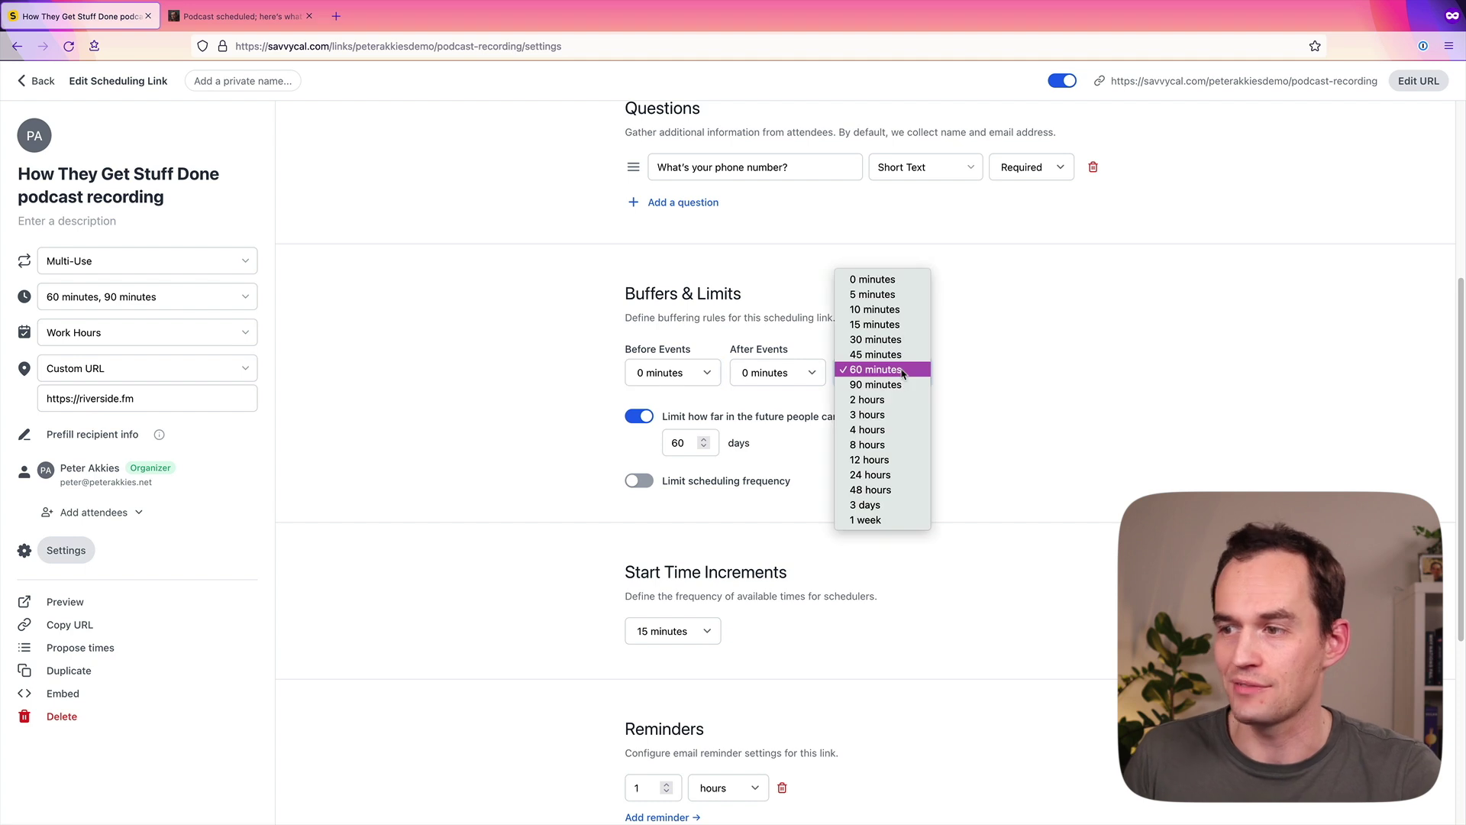
{"action": "left_click", "coordinate": [1025, 354]}
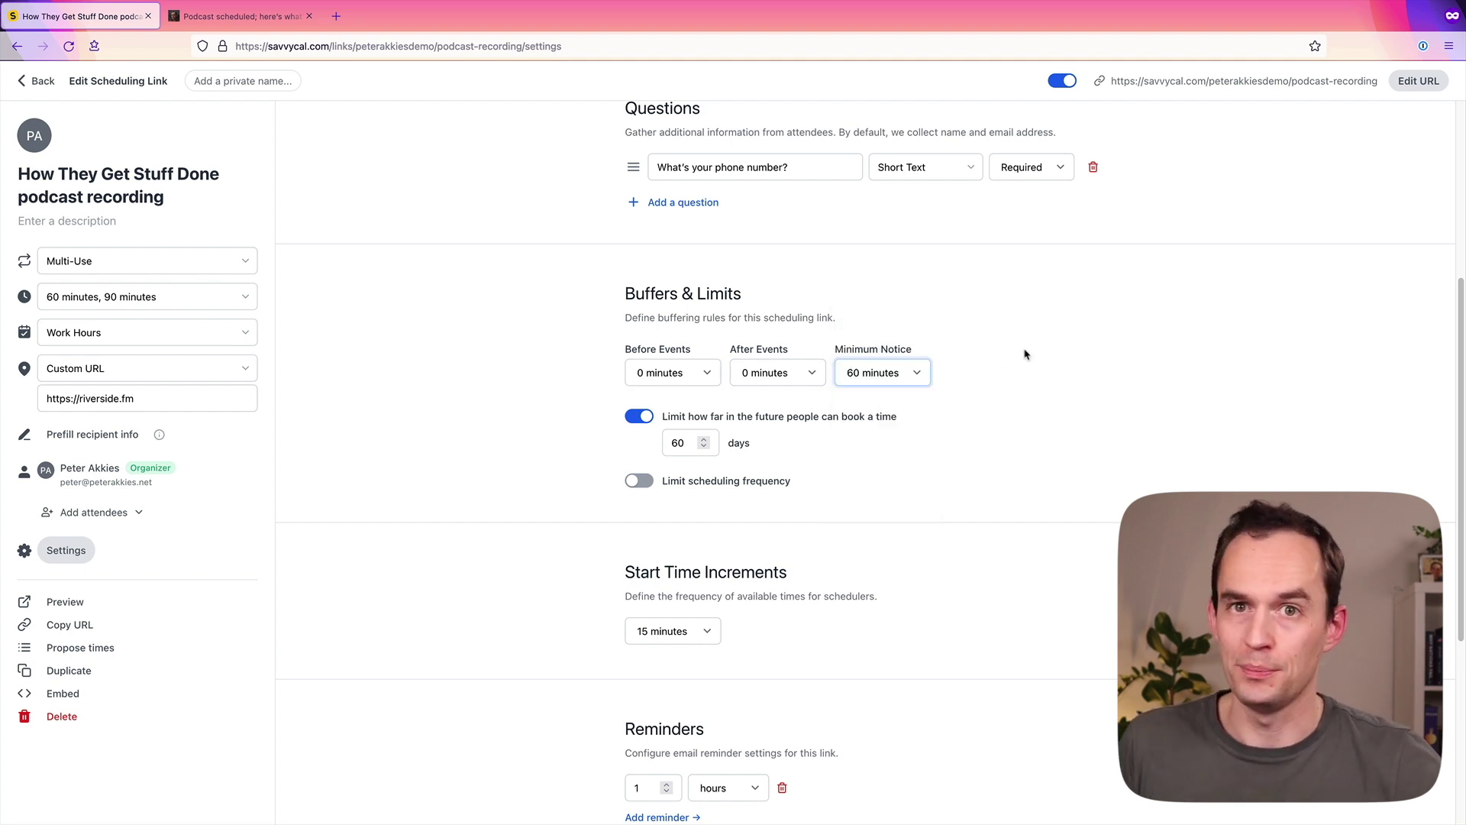
{"action": "left_click", "coordinate": [903, 374]}
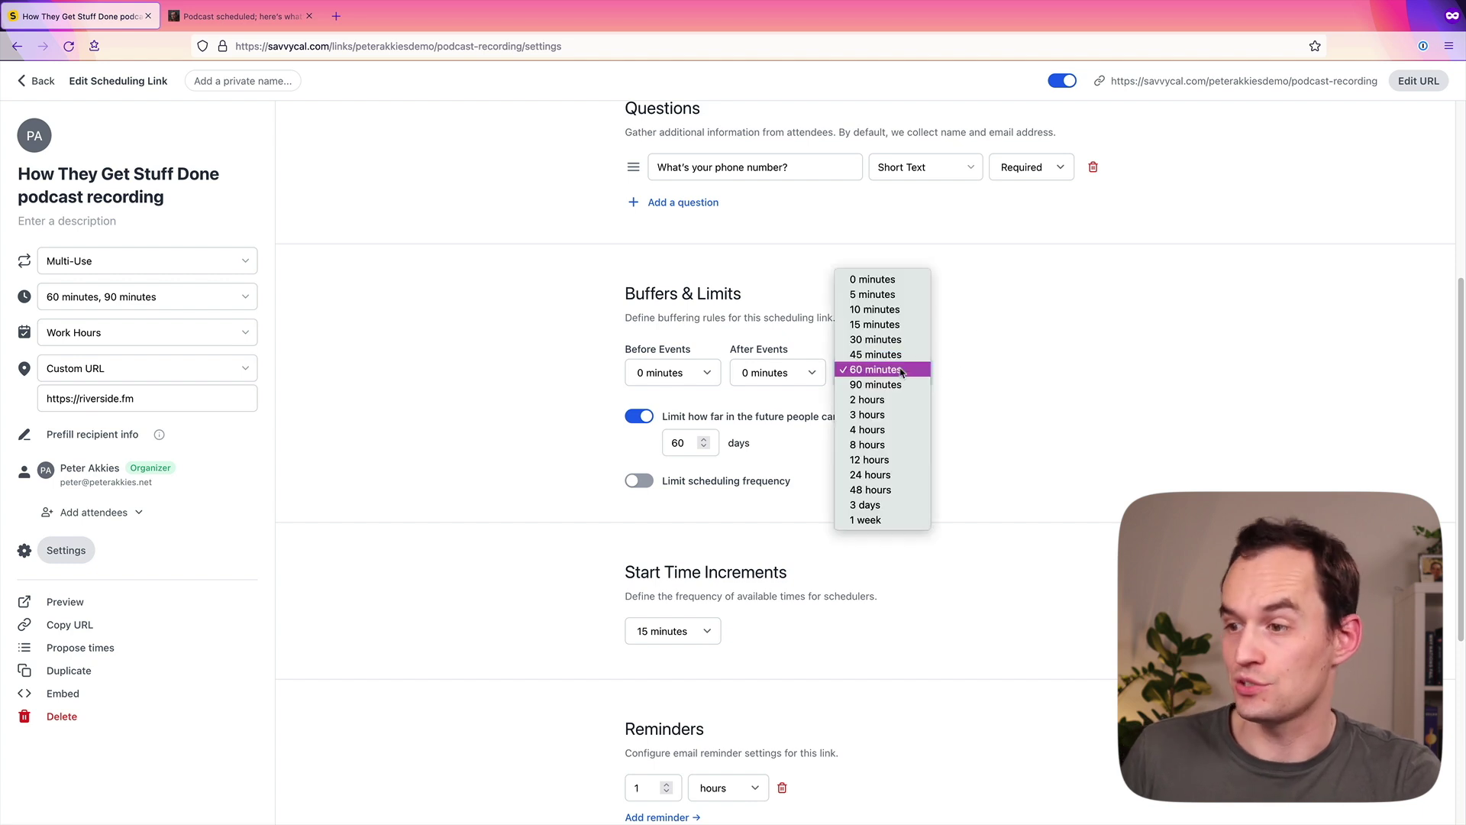
{"action": "left_click", "coordinate": [886, 490]}
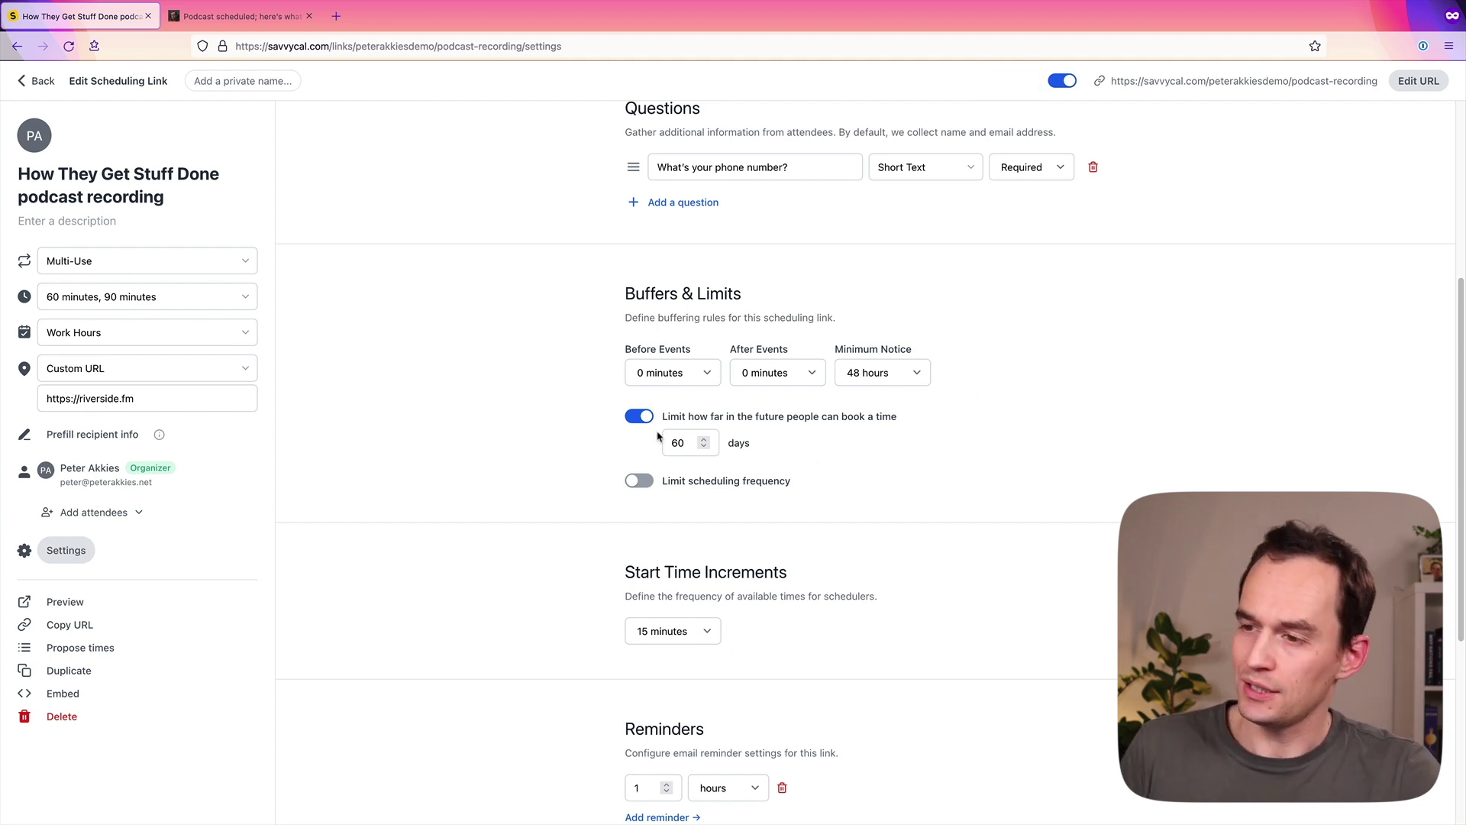
Step: Turn on scheduling frequency limits and cap bookings at 2 per week
{"action": "scroll", "coordinate": [859, 424], "scroll_direction": "down", "scroll_amount": 1}
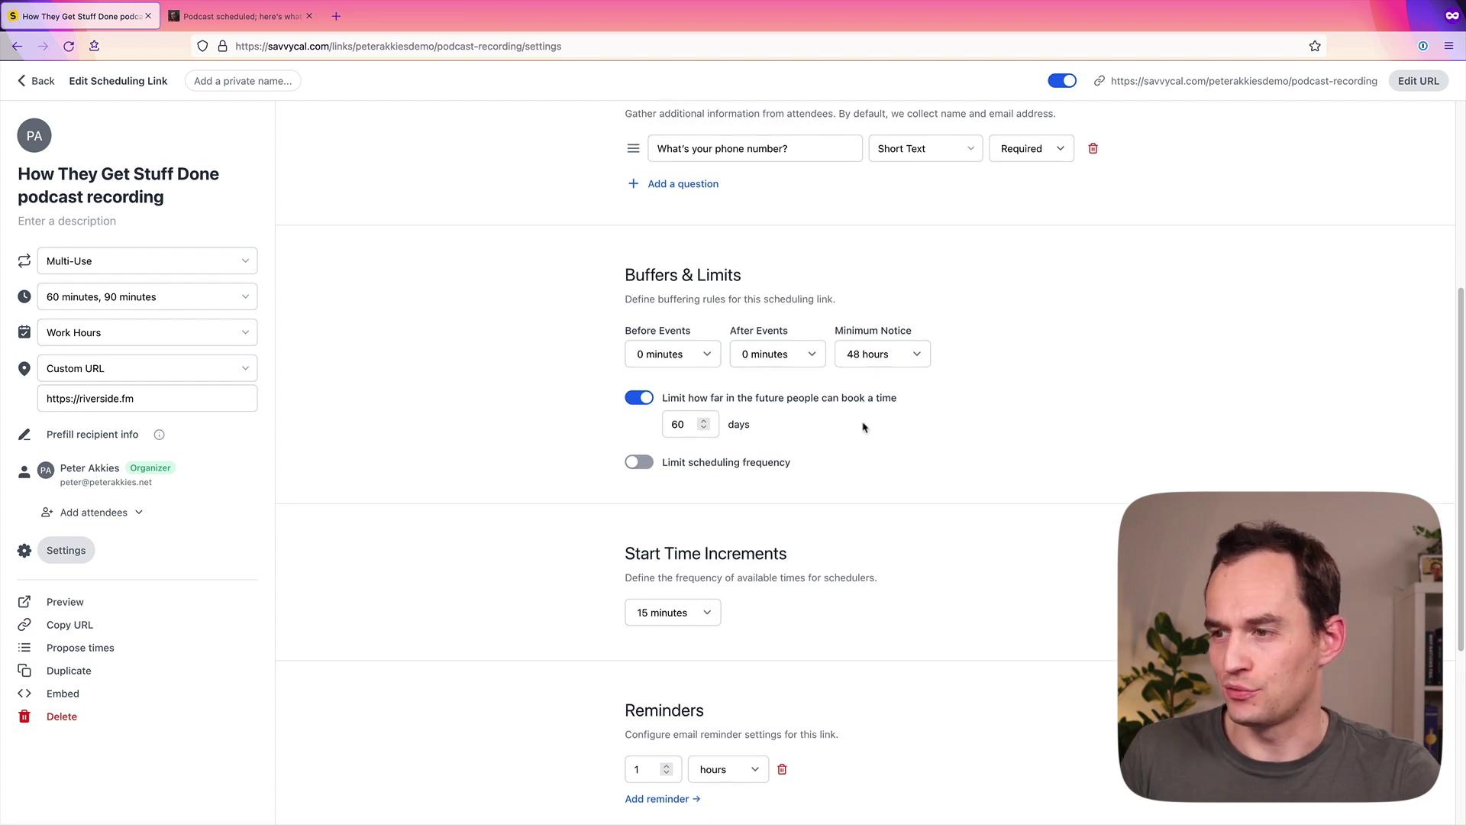
{"action": "scroll", "coordinate": [764, 420], "scroll_direction": "down", "scroll_amount": 1}
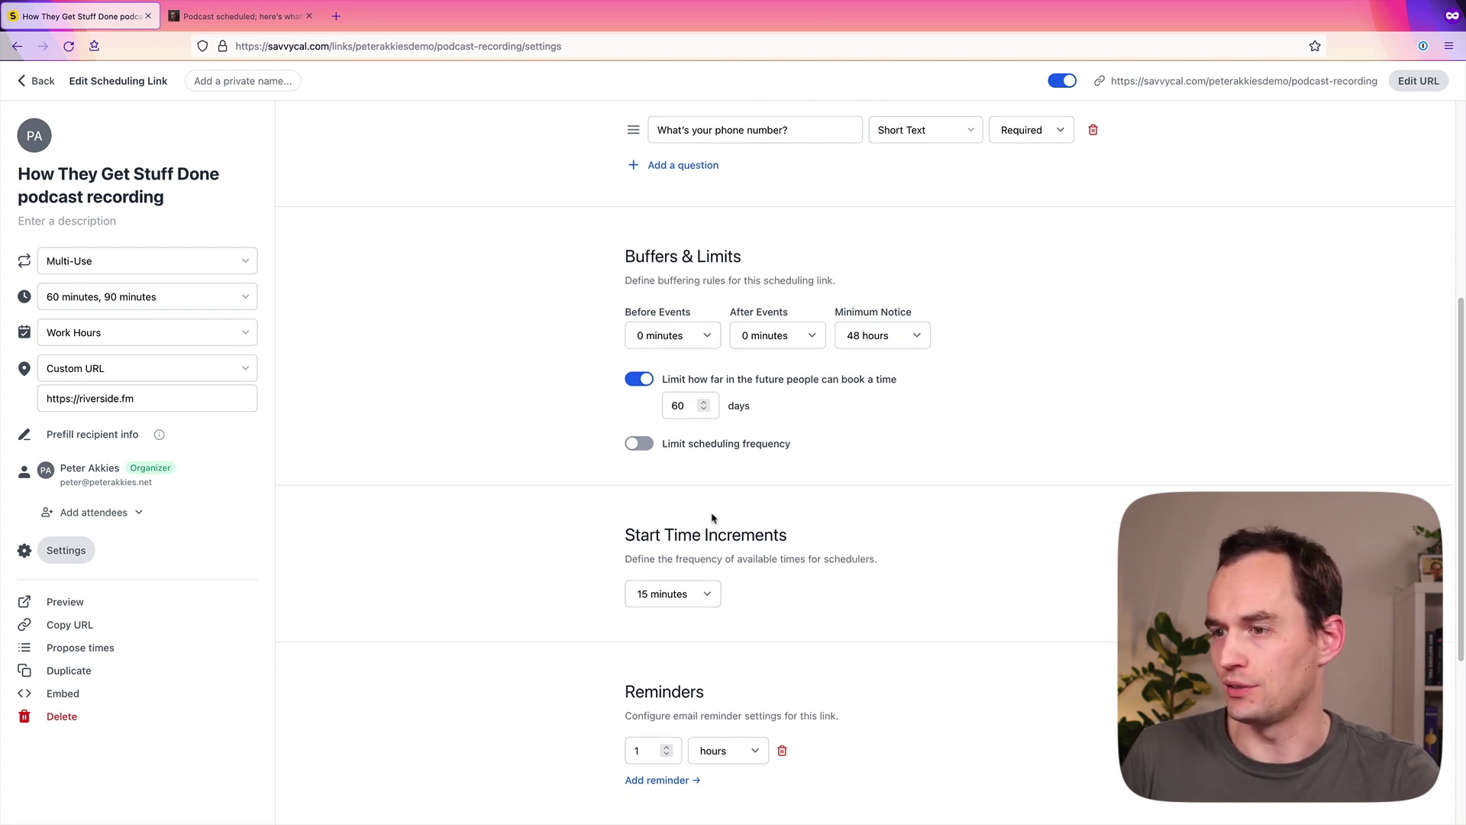
{"action": "left_click", "coordinate": [639, 444]}
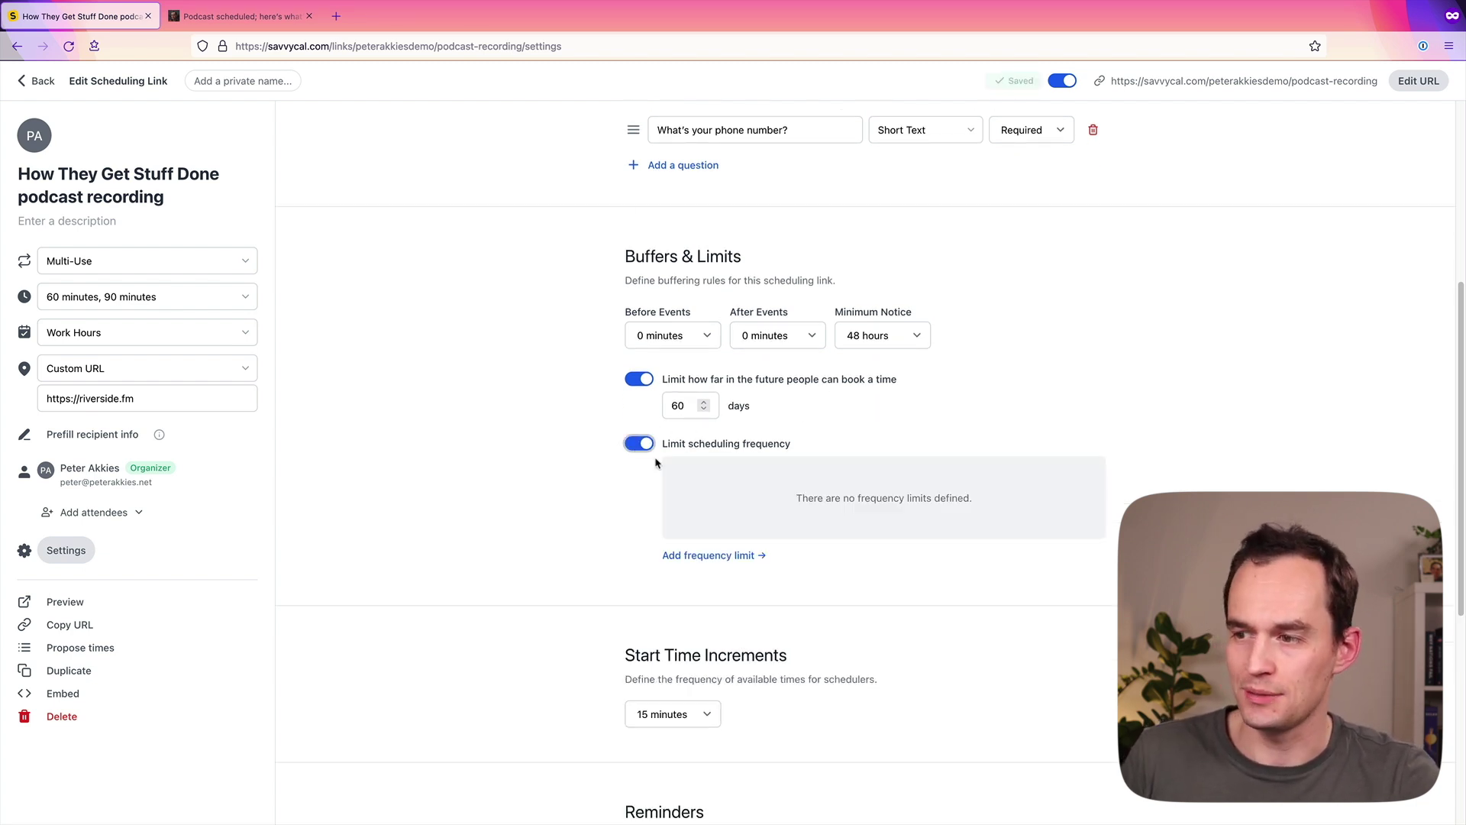
{"action": "left_click", "coordinate": [722, 556]}
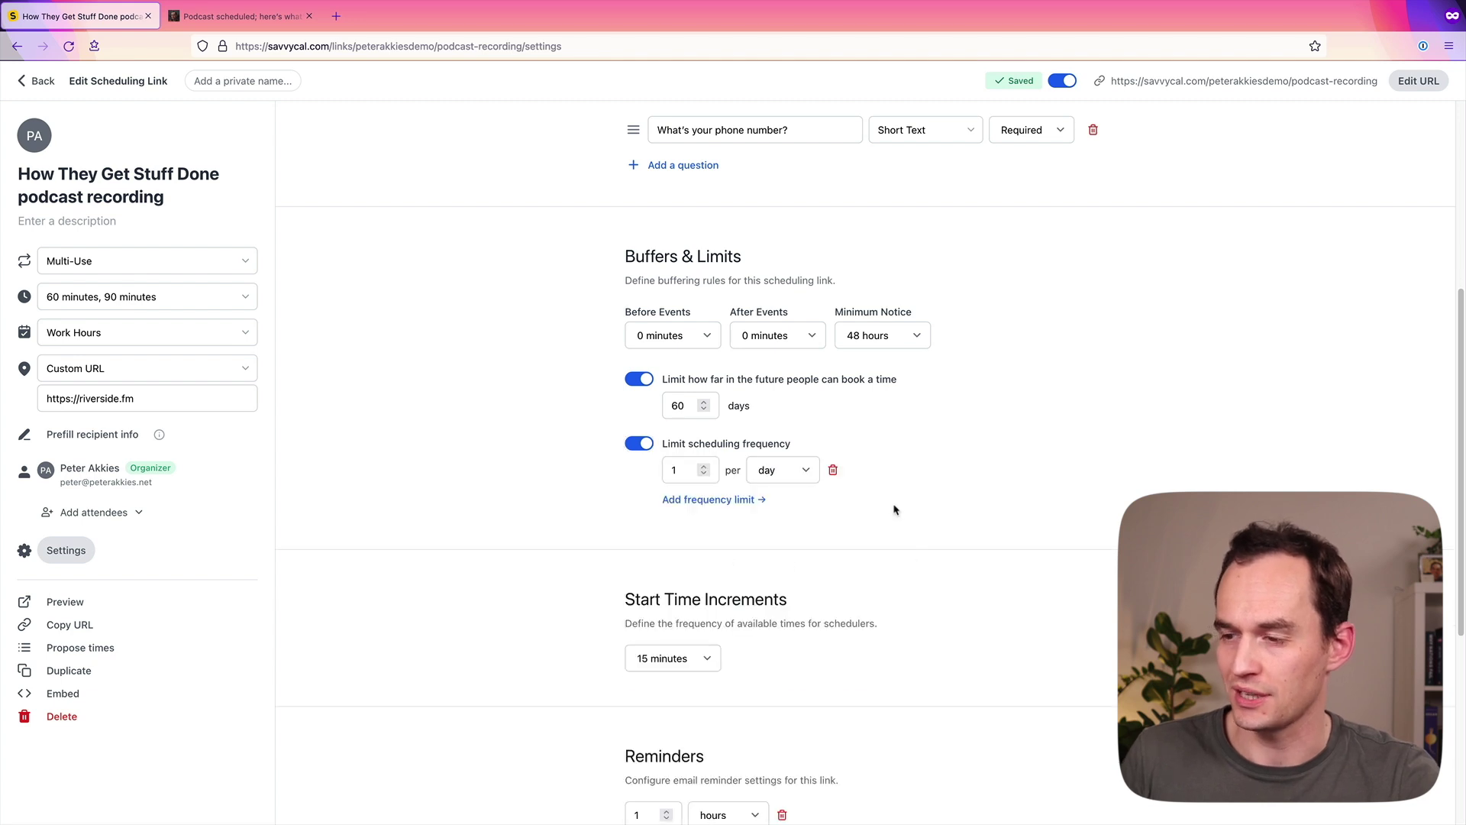
{"action": "left_click", "coordinate": [802, 470]}
{"action": "left_click", "coordinate": [774, 481]}
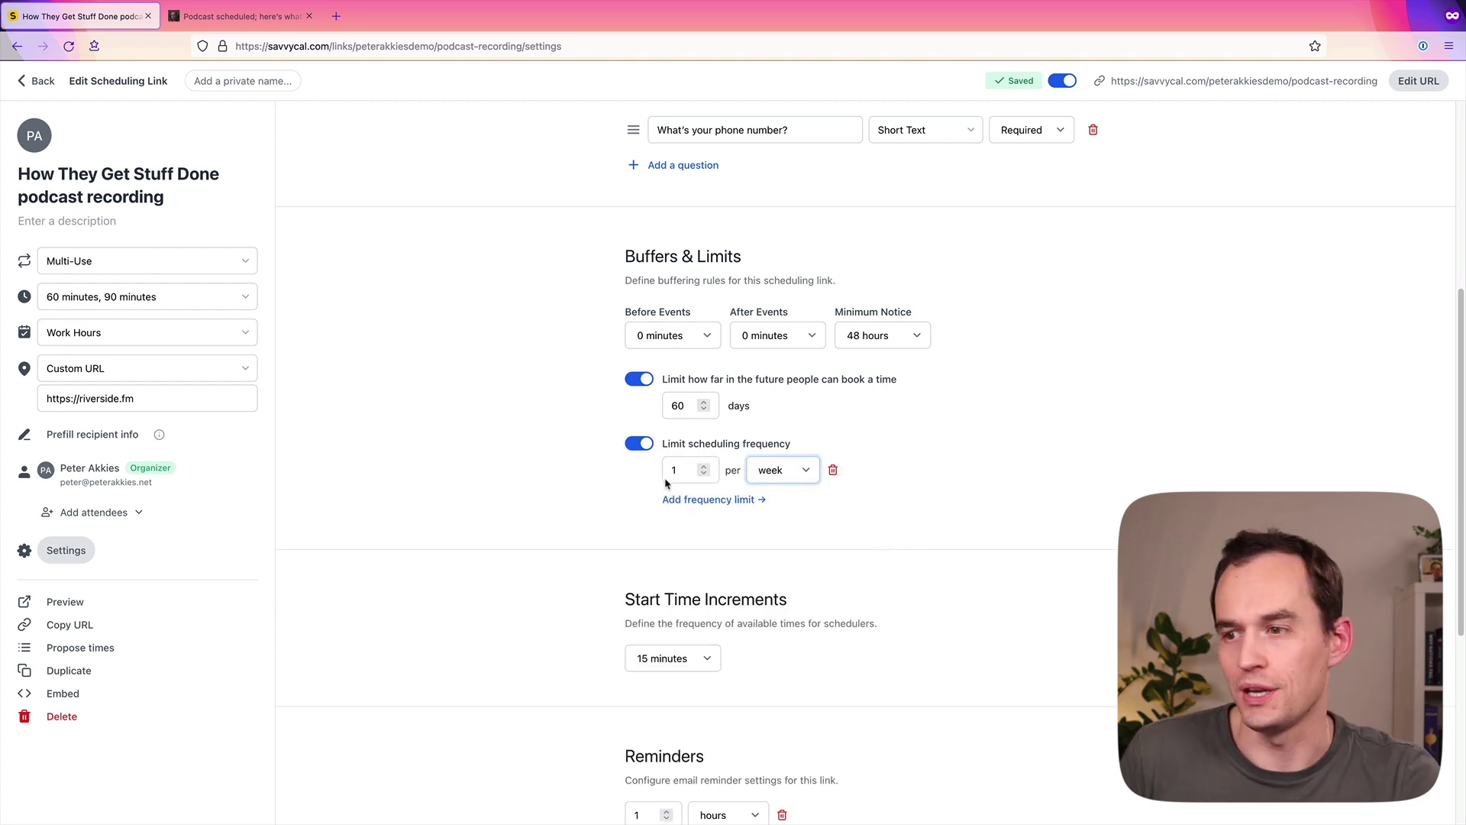
{"action": "left_click", "coordinate": [704, 466]}
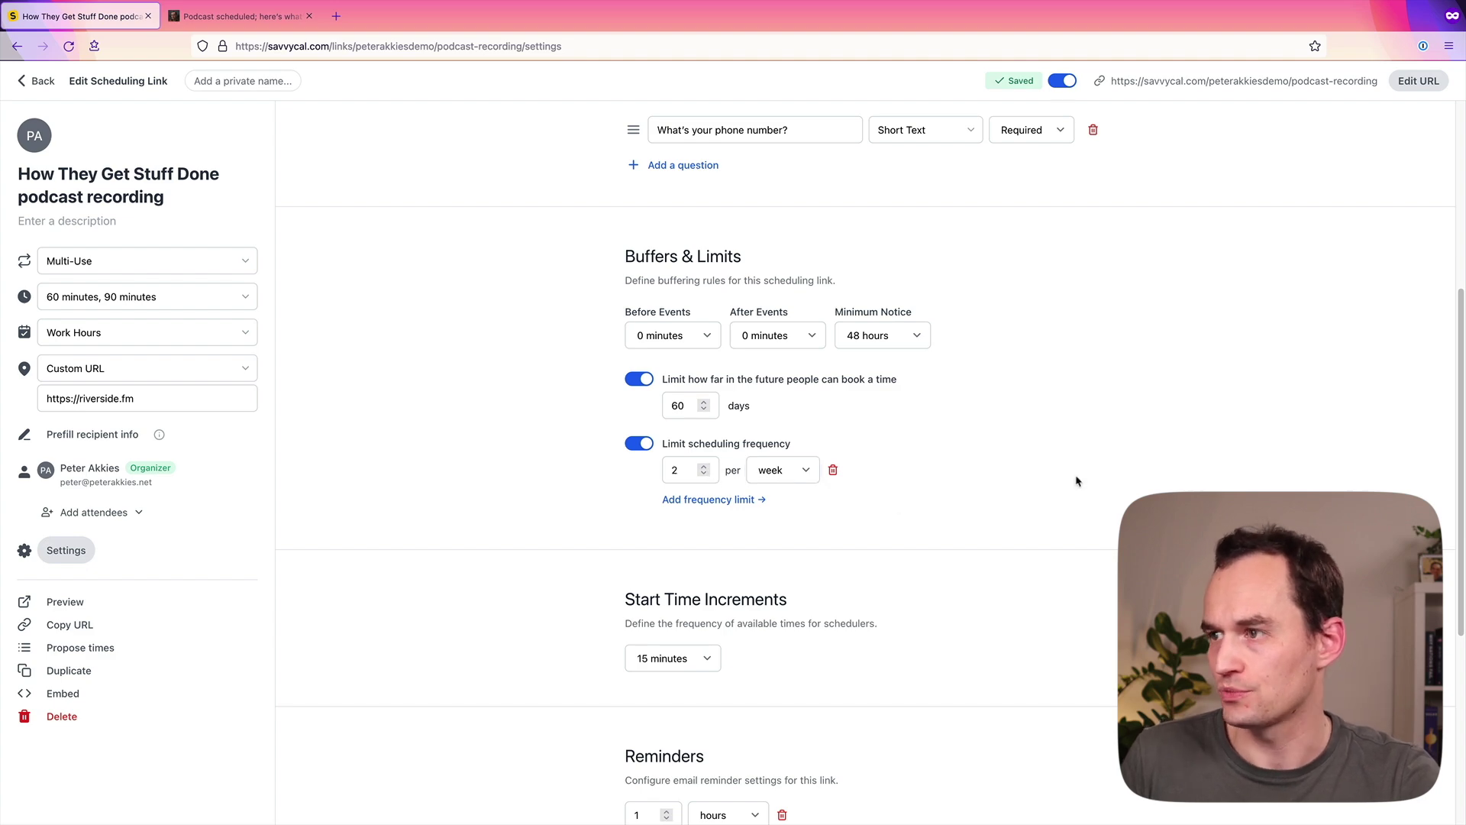
Step: Turn on redirecting to a custom confirmation page
{"action": "scroll", "coordinate": [1077, 481], "scroll_direction": "down", "scroll_amount": 3}
{"action": "scroll", "coordinate": [687, 473], "scroll_direction": "down", "scroll_amount": 1}
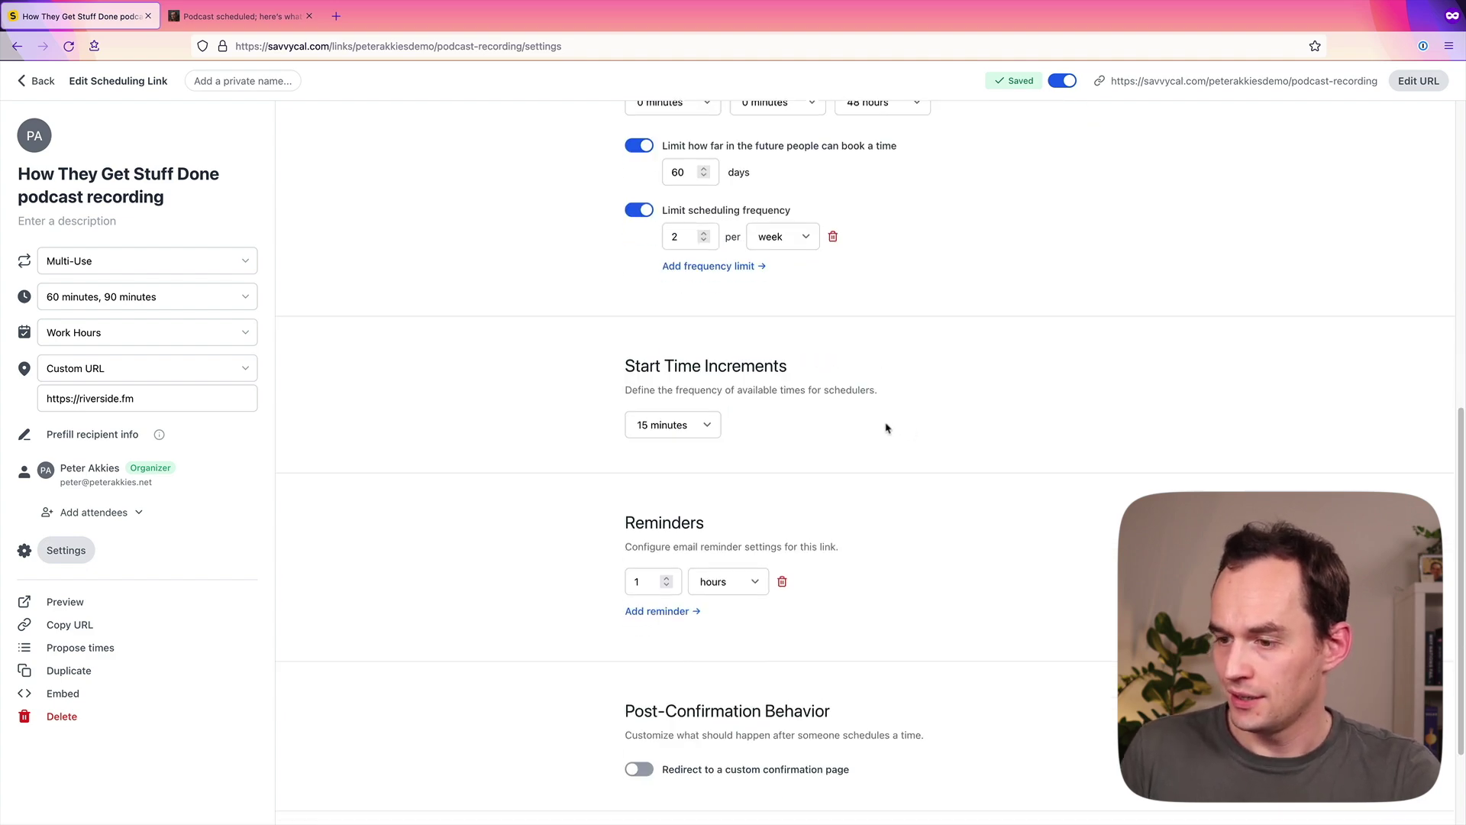
{"action": "scroll", "coordinate": [687, 493], "scroll_direction": "down", "scroll_amount": 1}
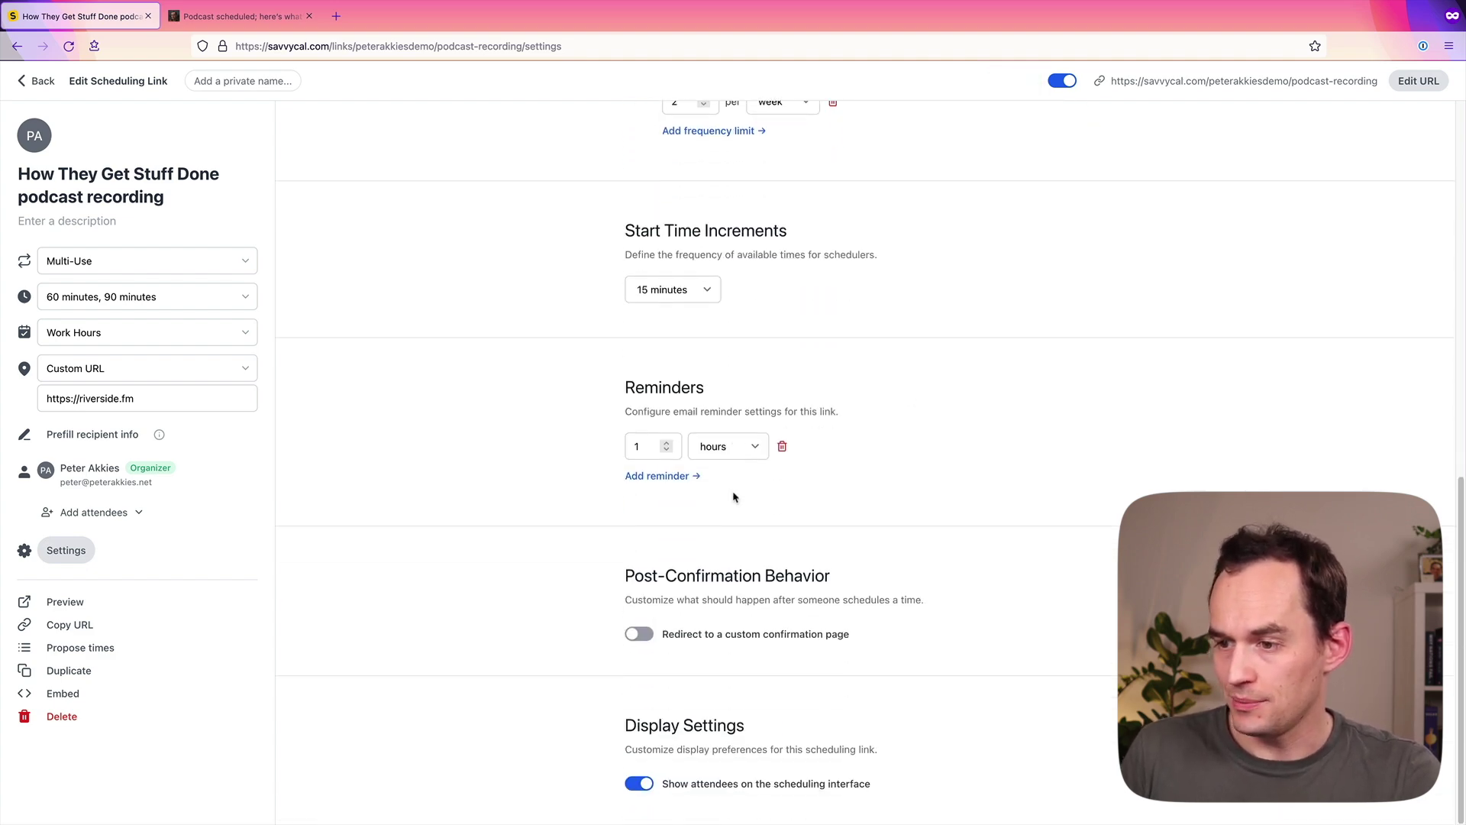
{"action": "left_click", "coordinate": [651, 634]}
{"action": "left_click", "coordinate": [236, 19]}
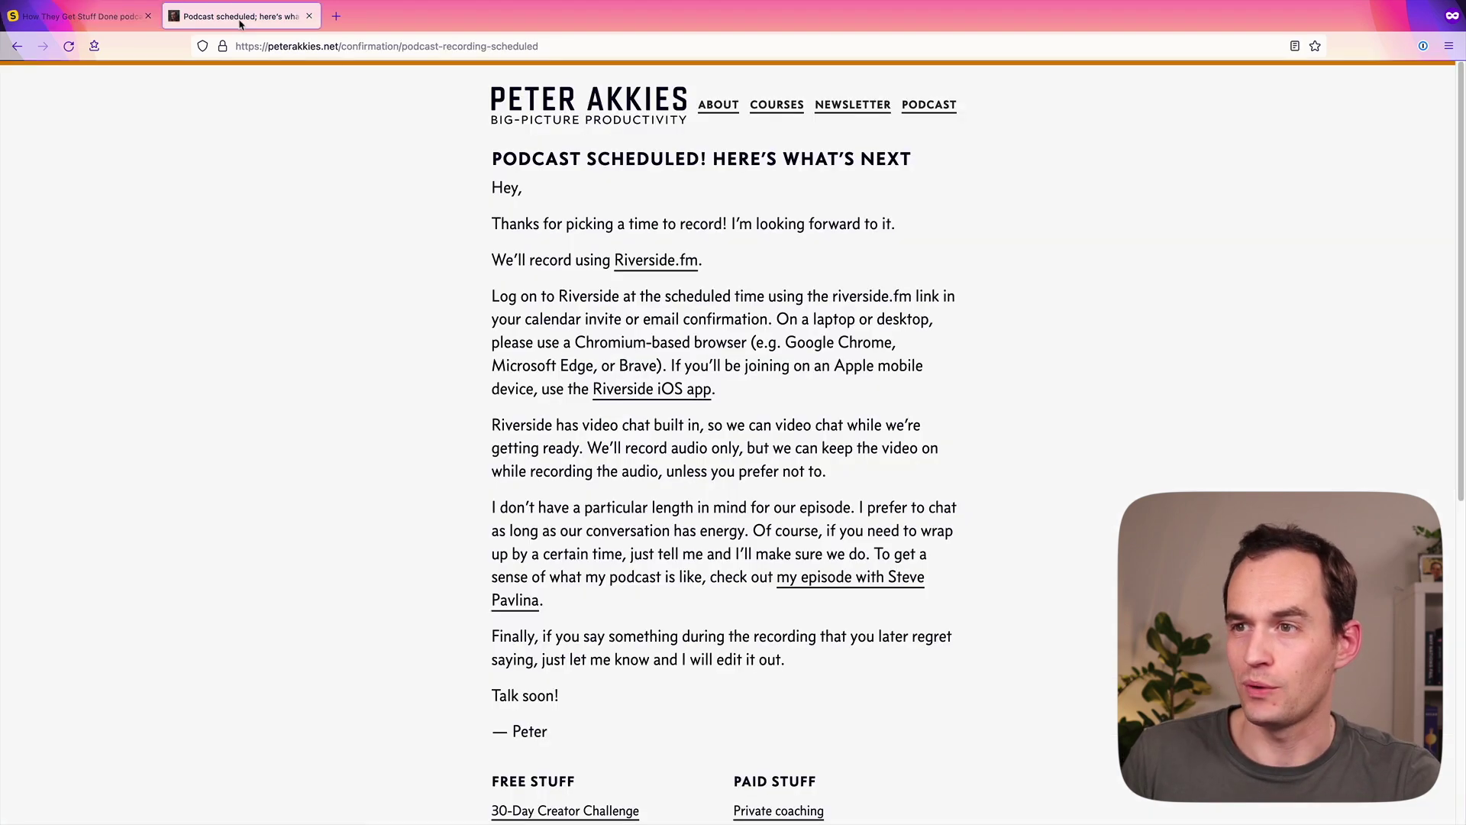
{"action": "left_click", "coordinate": [572, 45]}
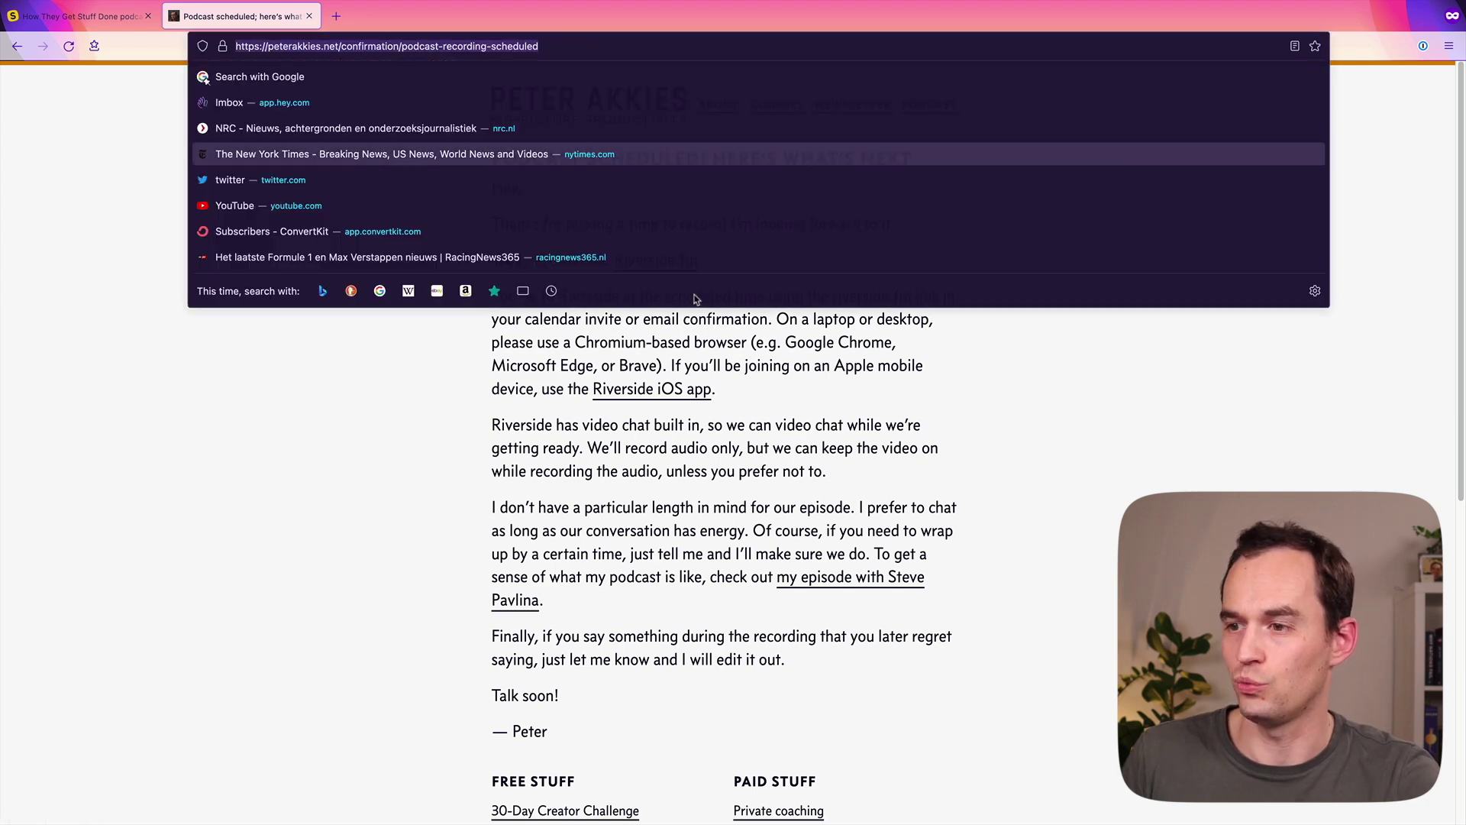
{"action": "left_click", "coordinate": [818, 419]}
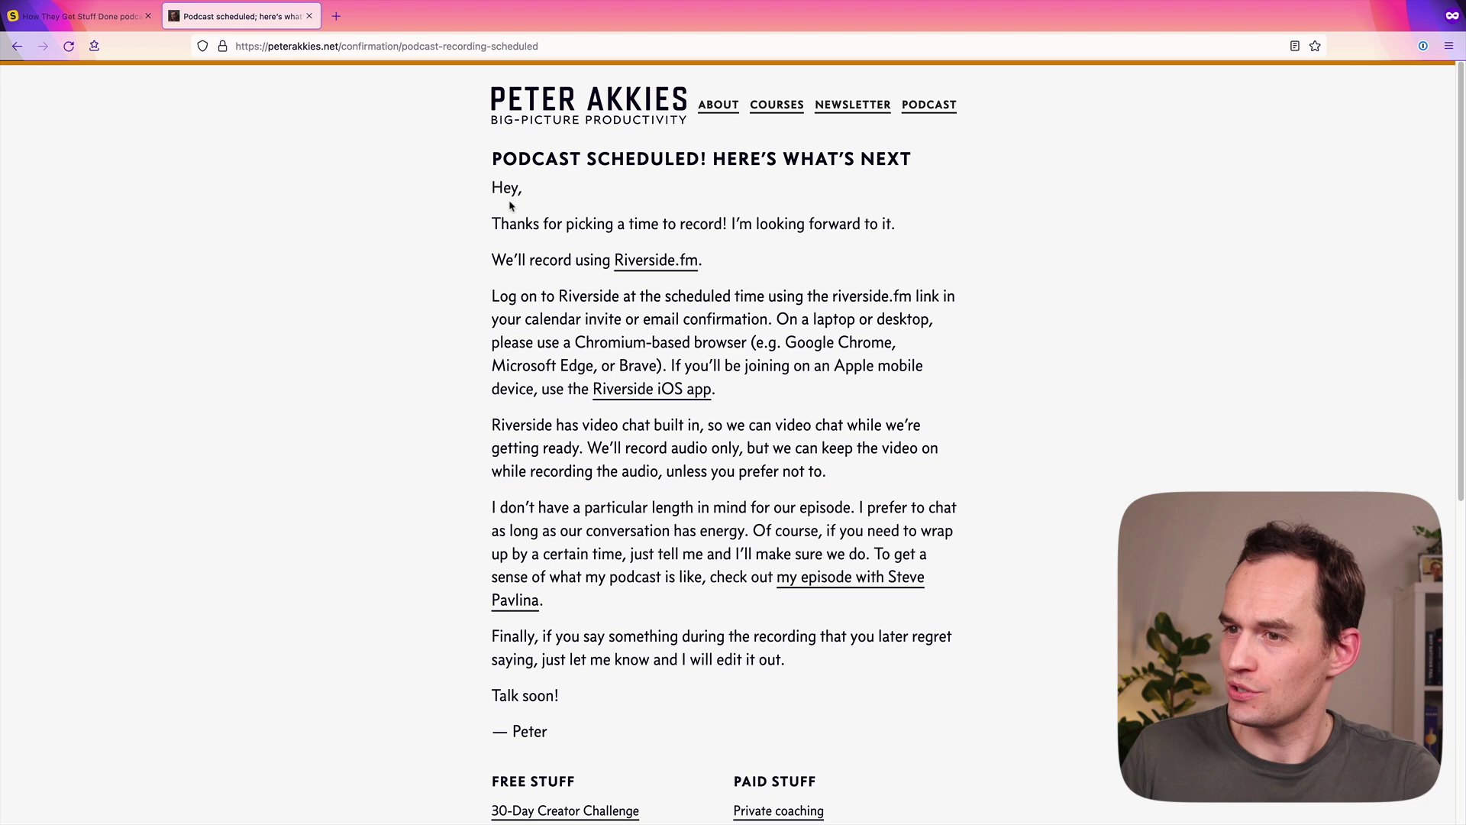
{"action": "left_click", "coordinate": [79, 16]}
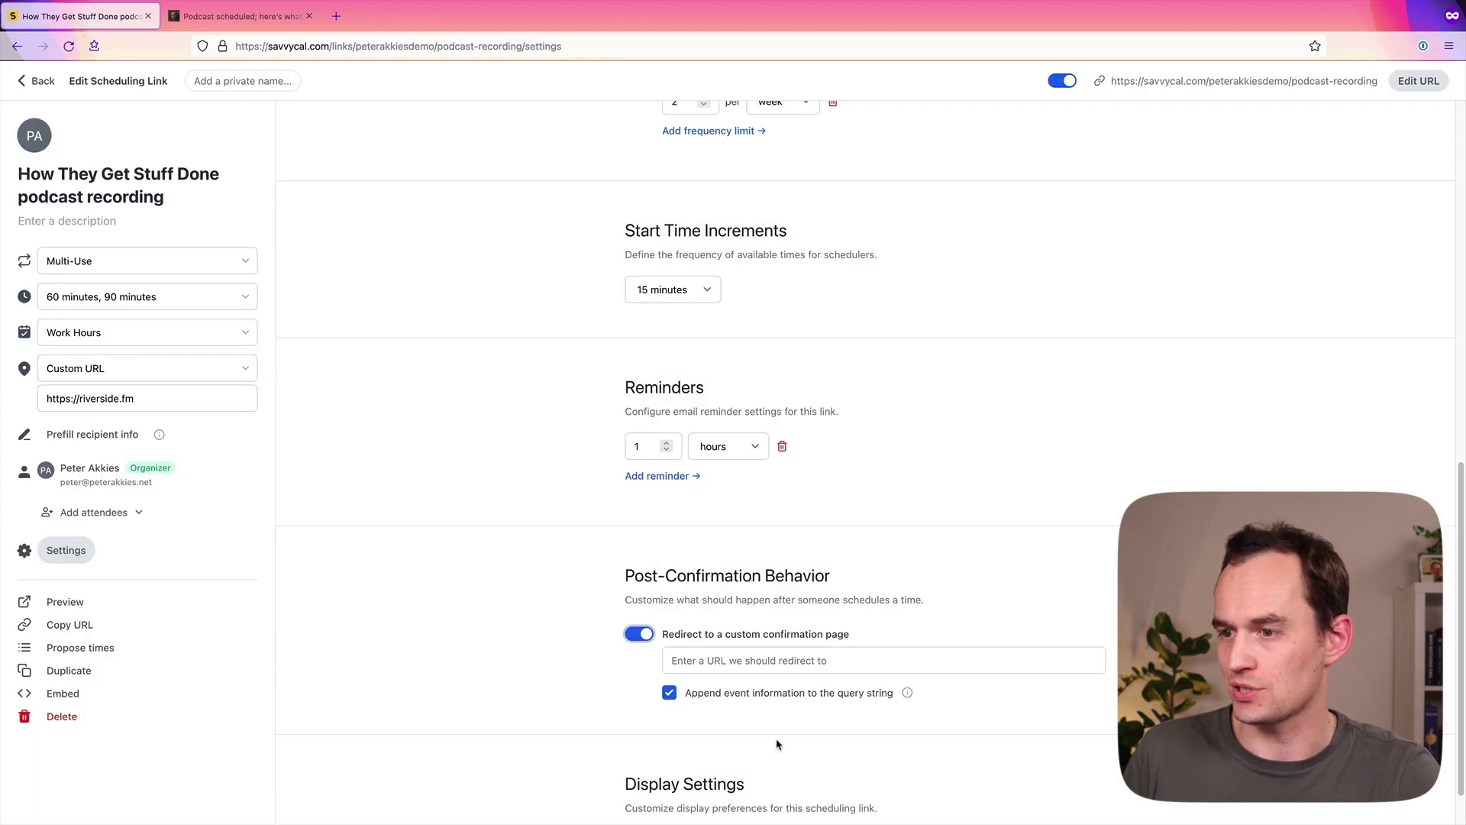
{"action": "left_click", "coordinate": [724, 660]}
{"action": "type", "text": "https://peterakkies.net/confirmation/podcast-recording-scheduled"}
{"action": "left_click", "coordinate": [1049, 618]}
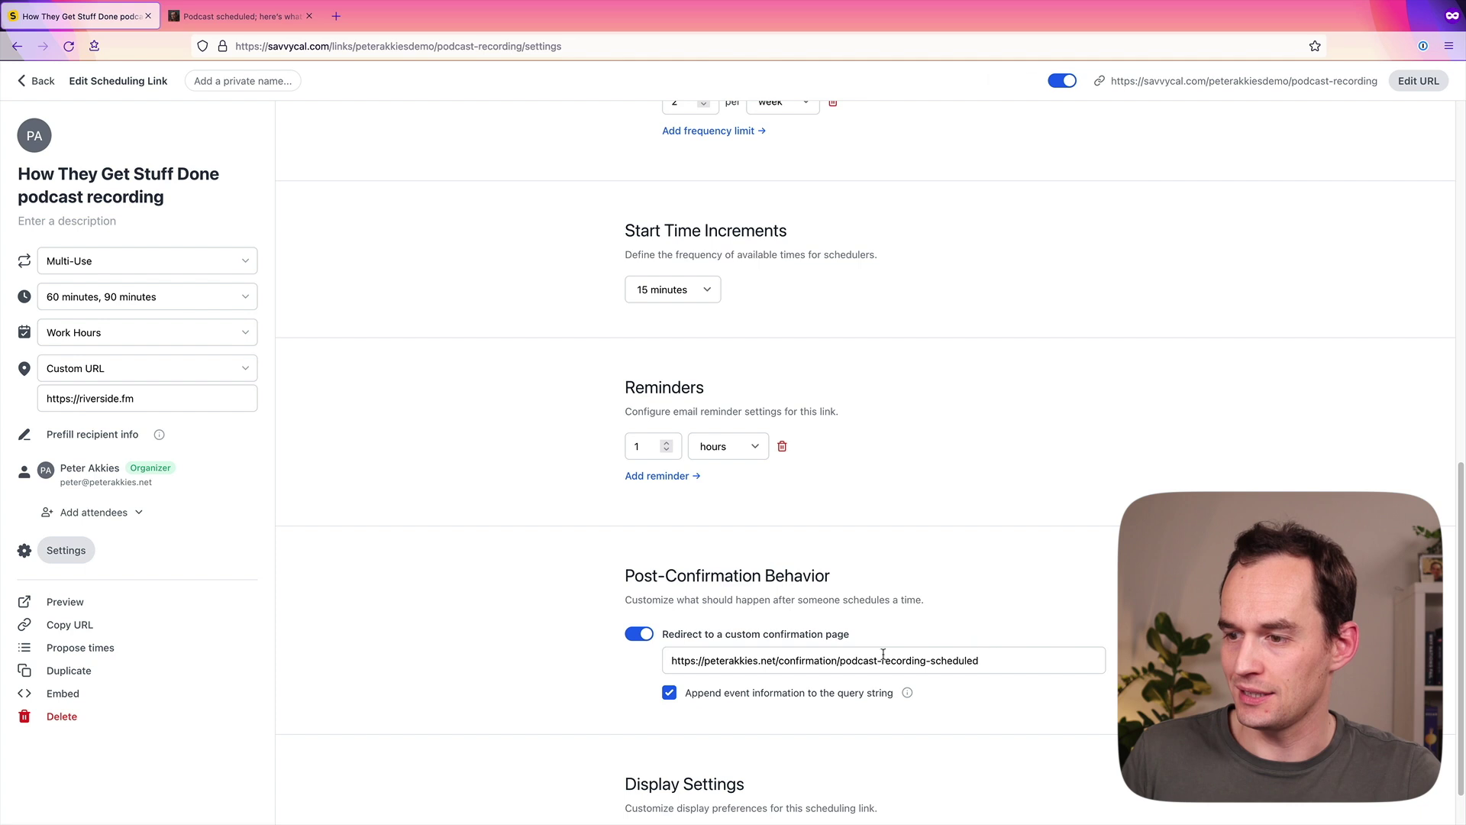
{"action": "scroll", "coordinate": [710, 659], "scroll_direction": "down", "scroll_amount": 1}
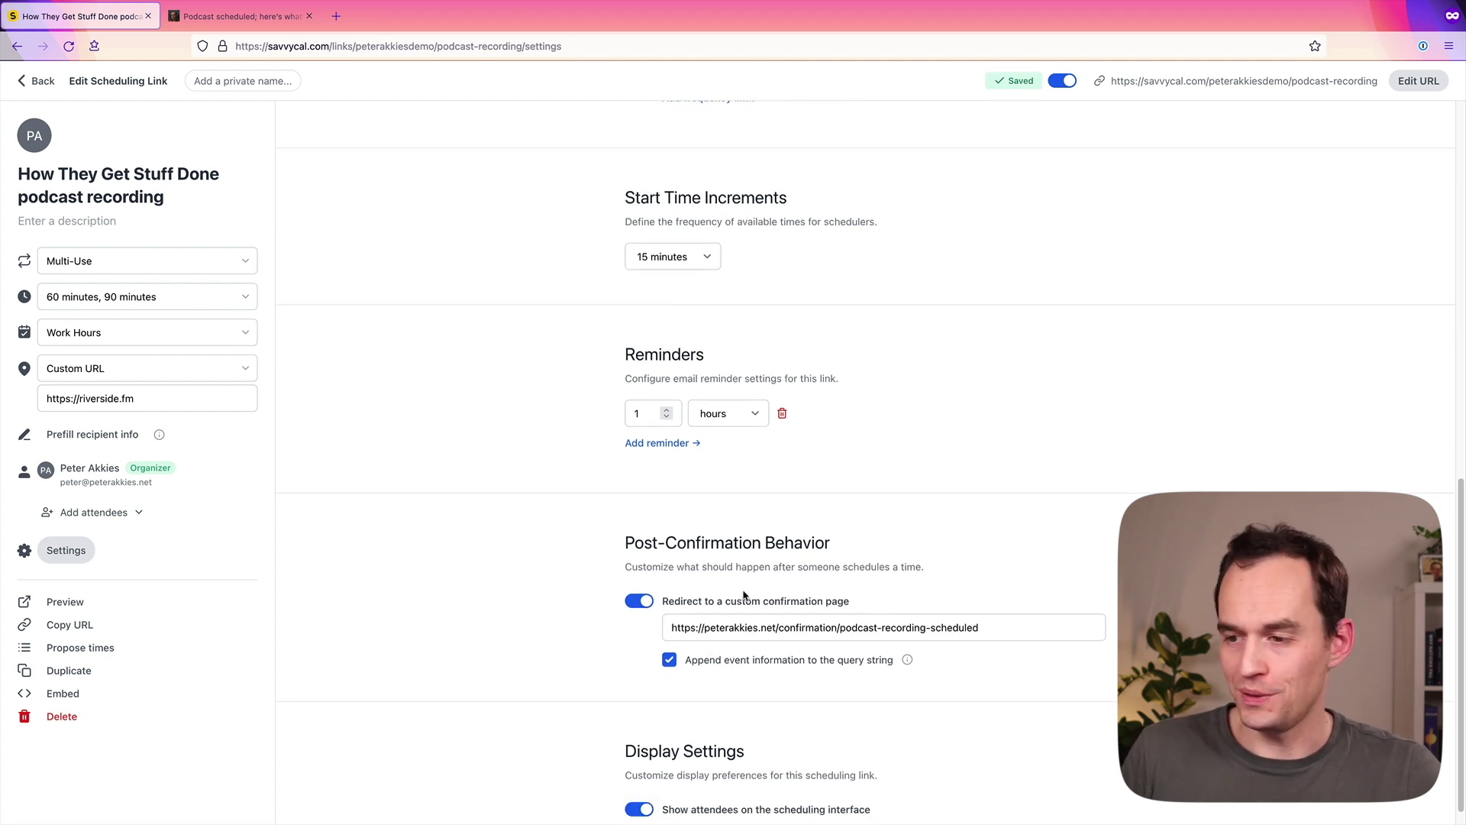
{"action": "scroll", "coordinate": [752, 598], "scroll_direction": "down", "scroll_amount": 1}
{"action": "left_click_drag", "start_coordinate": [673, 604], "coordinate": [1041, 601]}
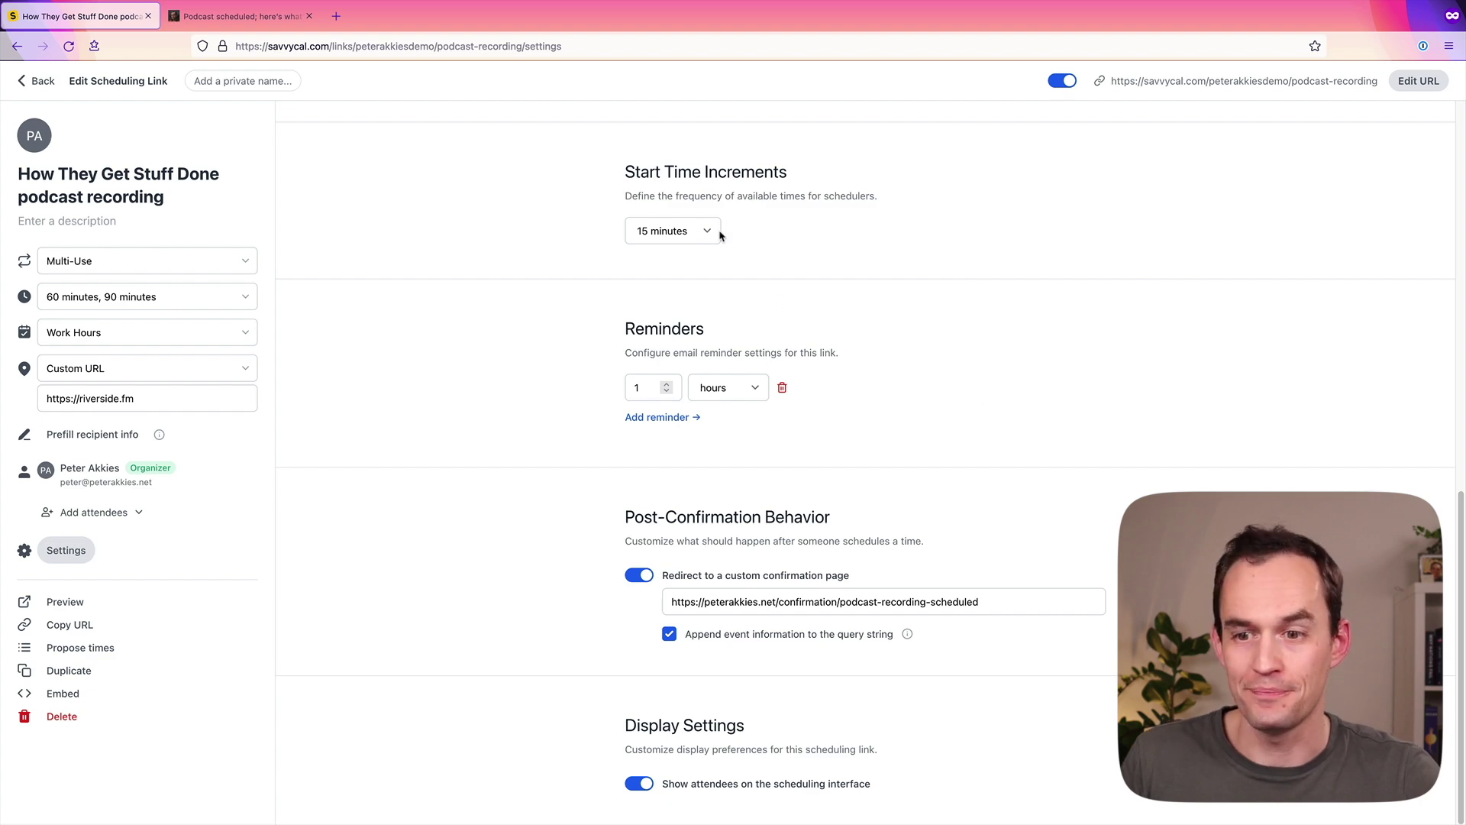
Step: Preview the booking page and try a Tuesday 26 noon booking at 90, then 60 minutes
{"action": "left_click", "coordinate": [70, 604]}
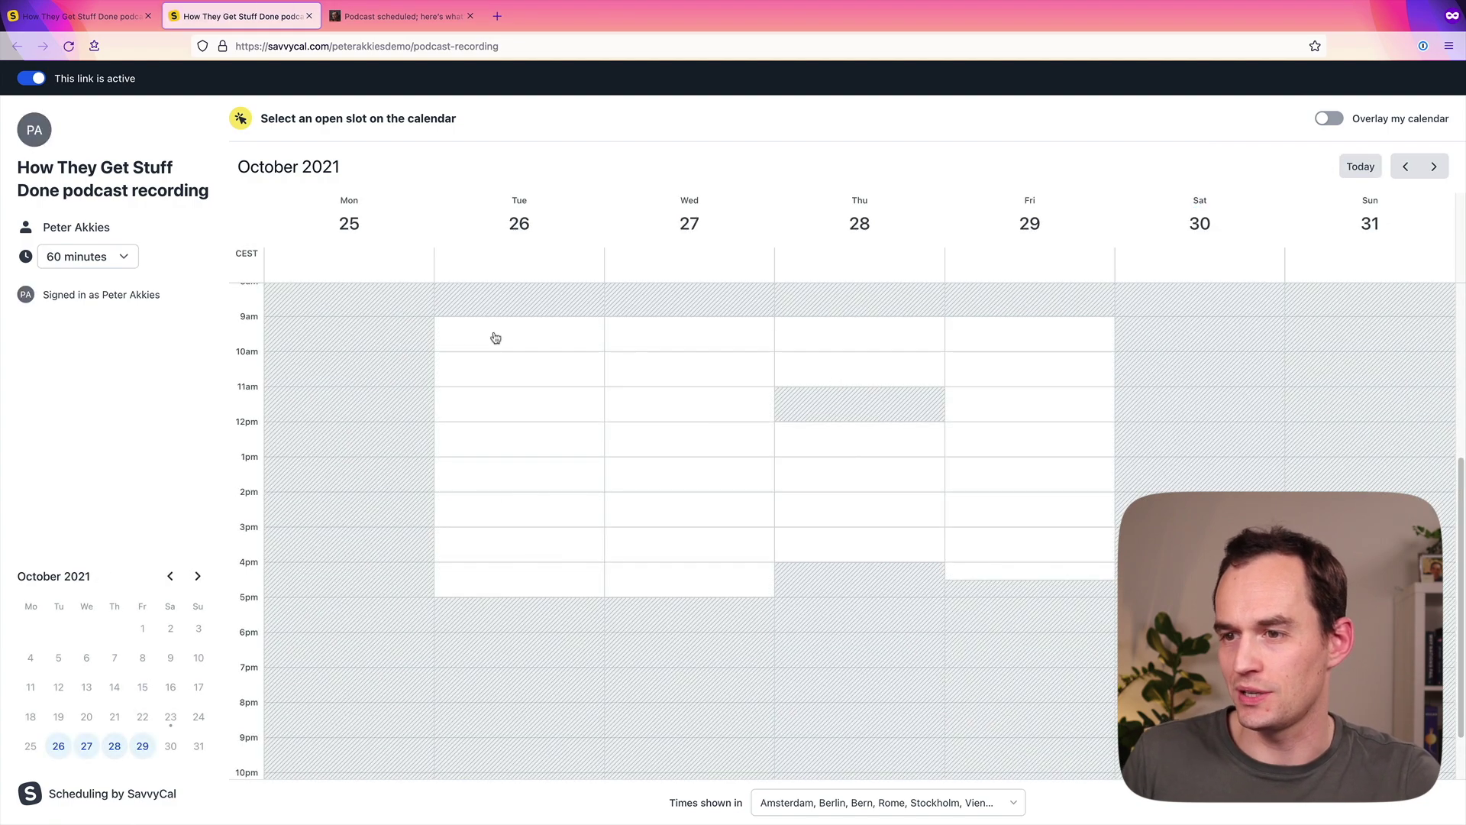
{"action": "left_click", "coordinate": [506, 434]}
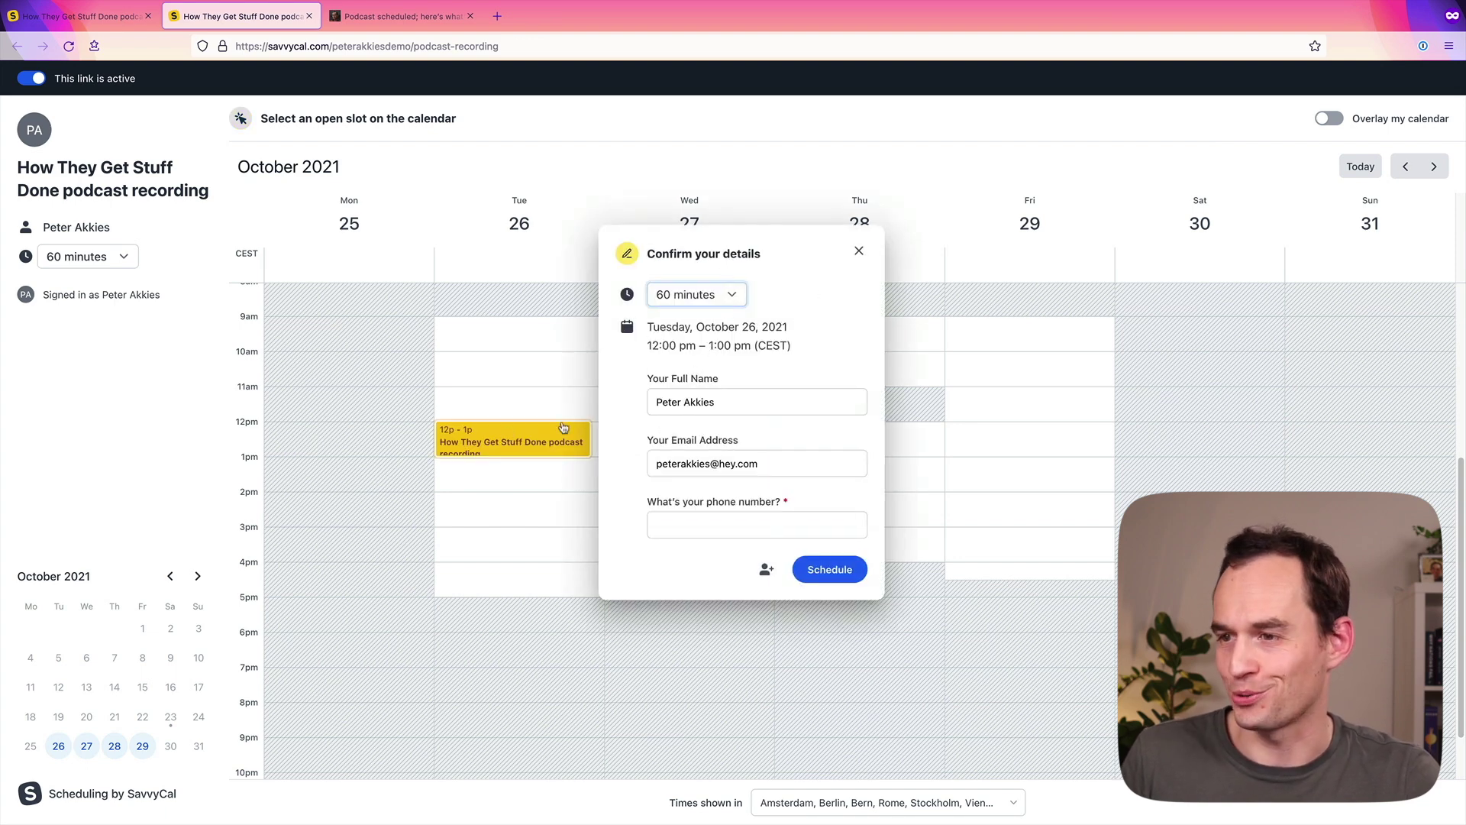
{"action": "left_click", "coordinate": [722, 298]}
{"action": "left_click", "coordinate": [671, 313]}
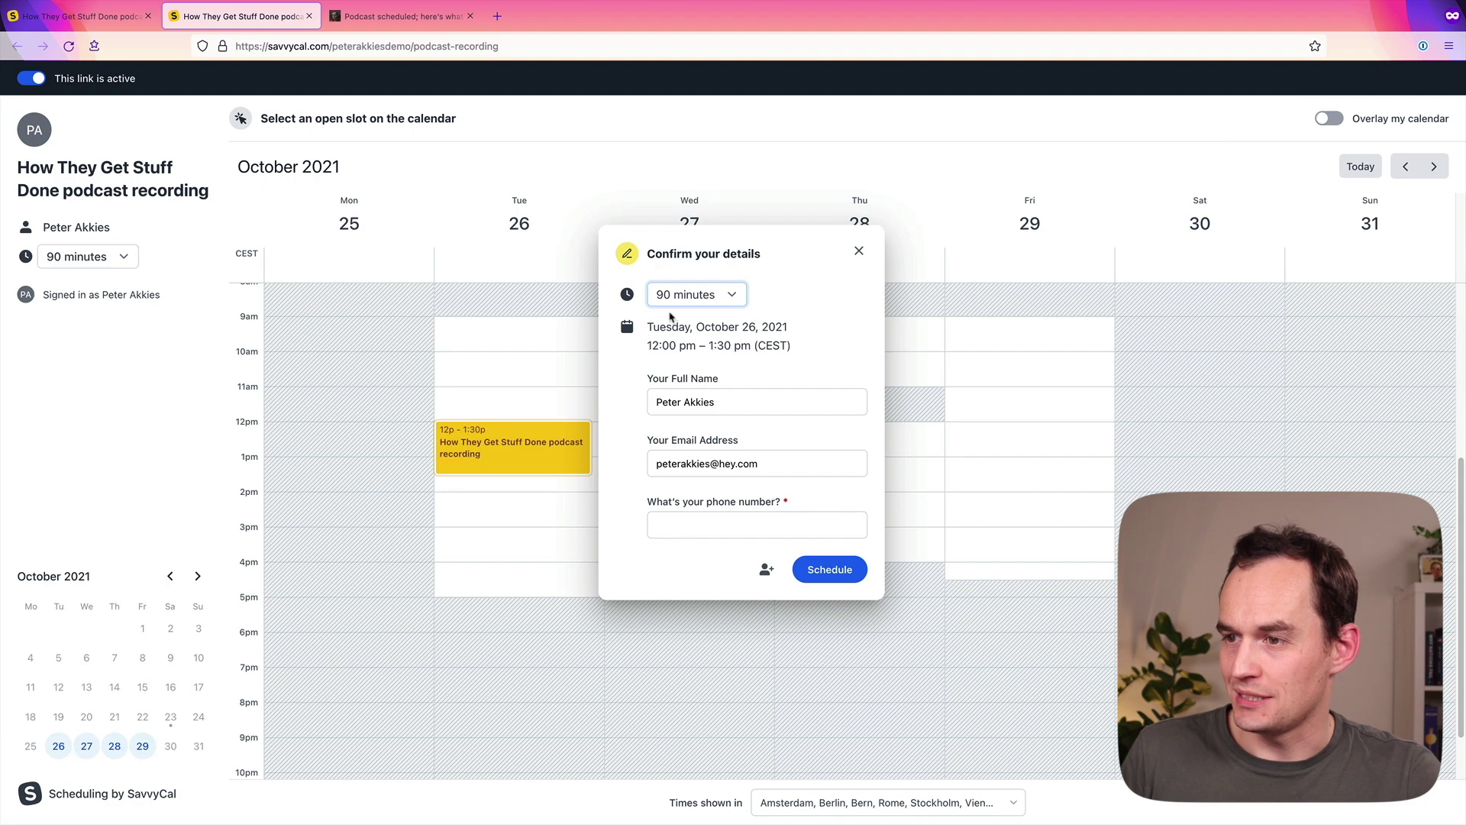
{"action": "left_click", "coordinate": [700, 297]}
{"action": "left_click", "coordinate": [699, 277]}
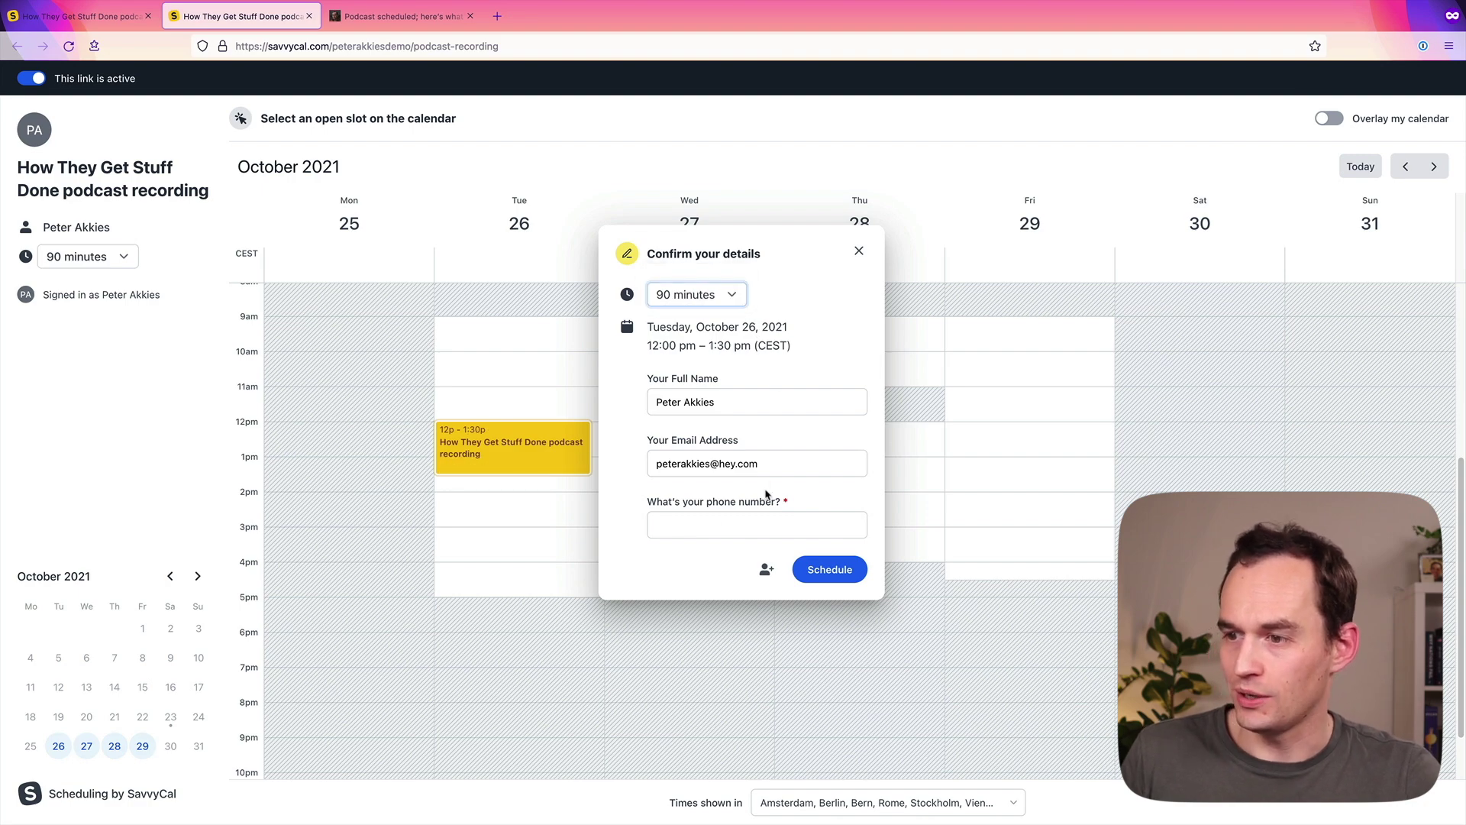
Step: Cancel the test booking, overlay your own calendar, and close the preview
{"action": "left_click", "coordinate": [725, 497]}
{"action": "left_click", "coordinate": [859, 251]}
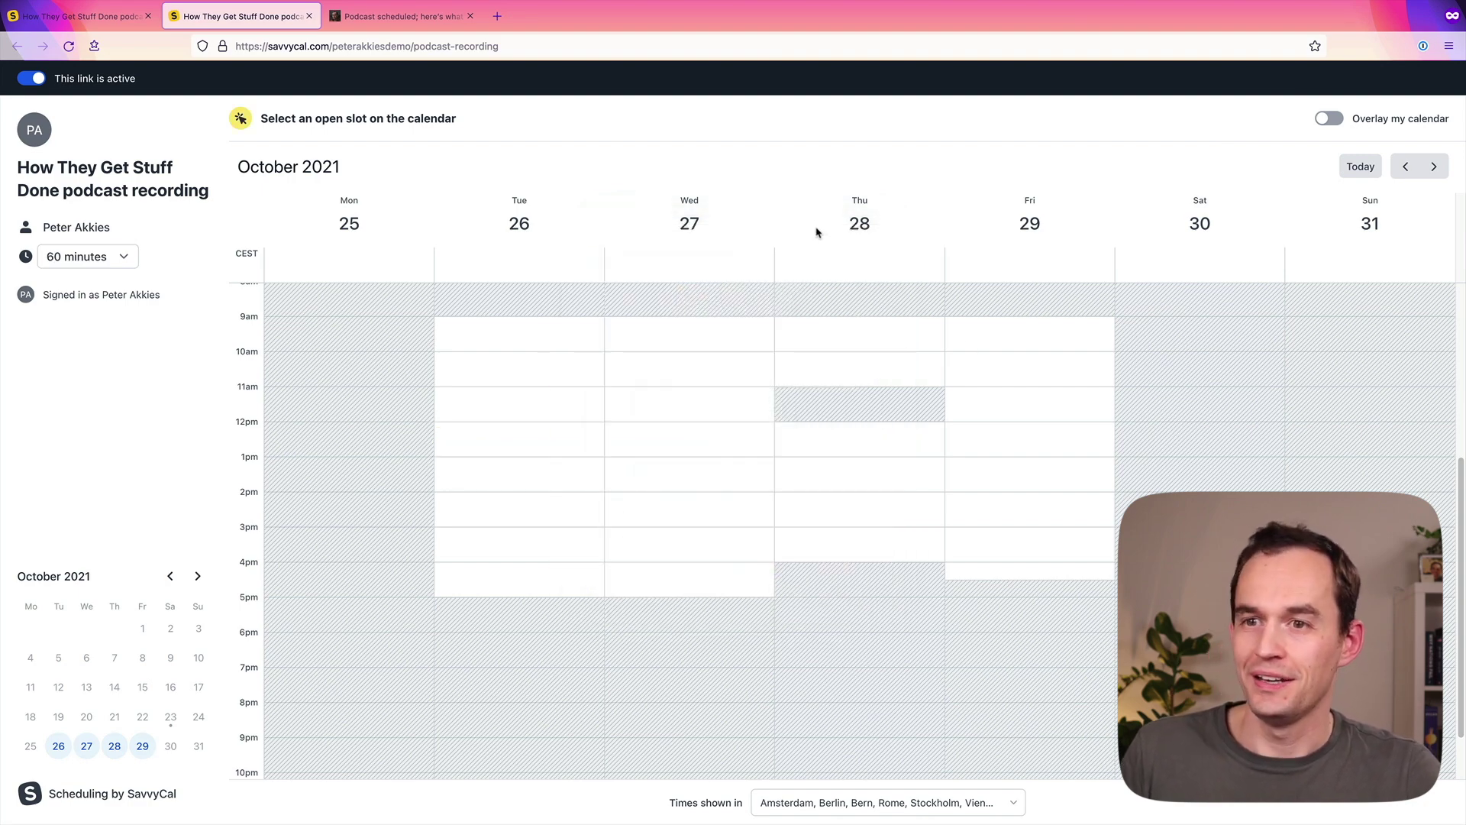
{"action": "left_click", "coordinate": [1330, 119]}
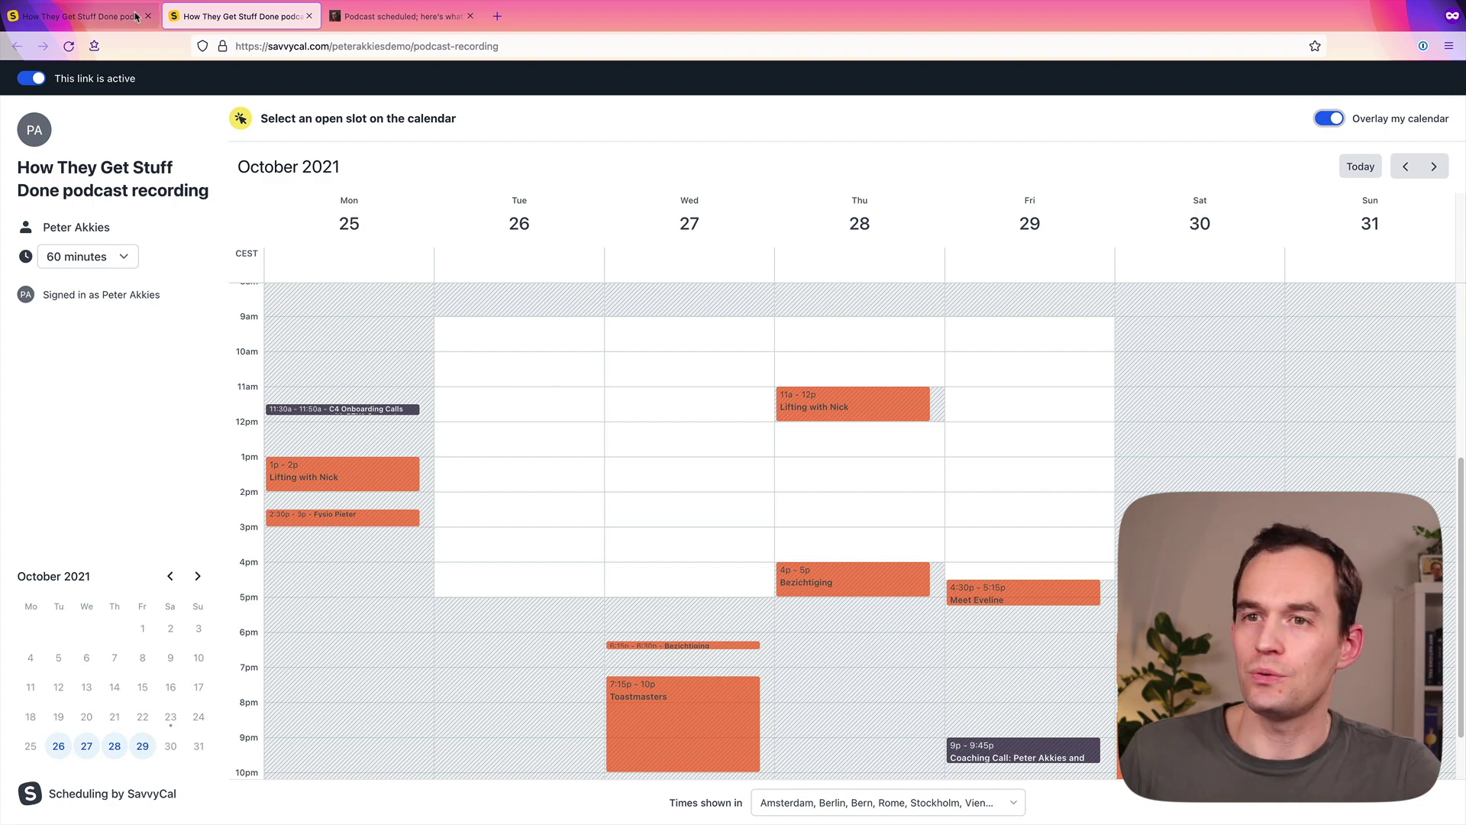
{"action": "left_click", "coordinate": [309, 16]}
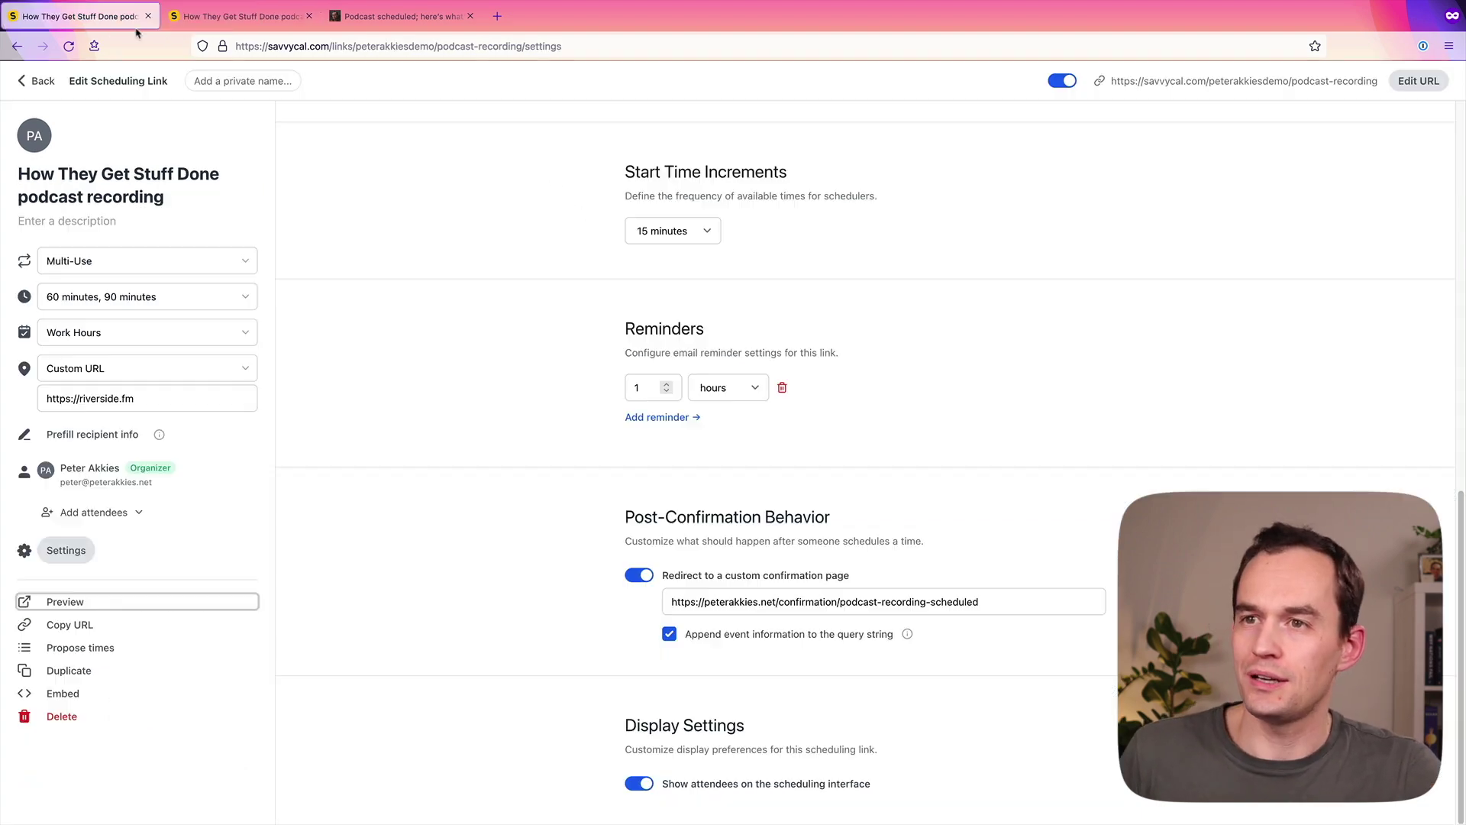
Step: Create a new scheduling link named 'Coaching call' with a 45-minute duration
{"action": "left_click", "coordinate": [34, 81]}
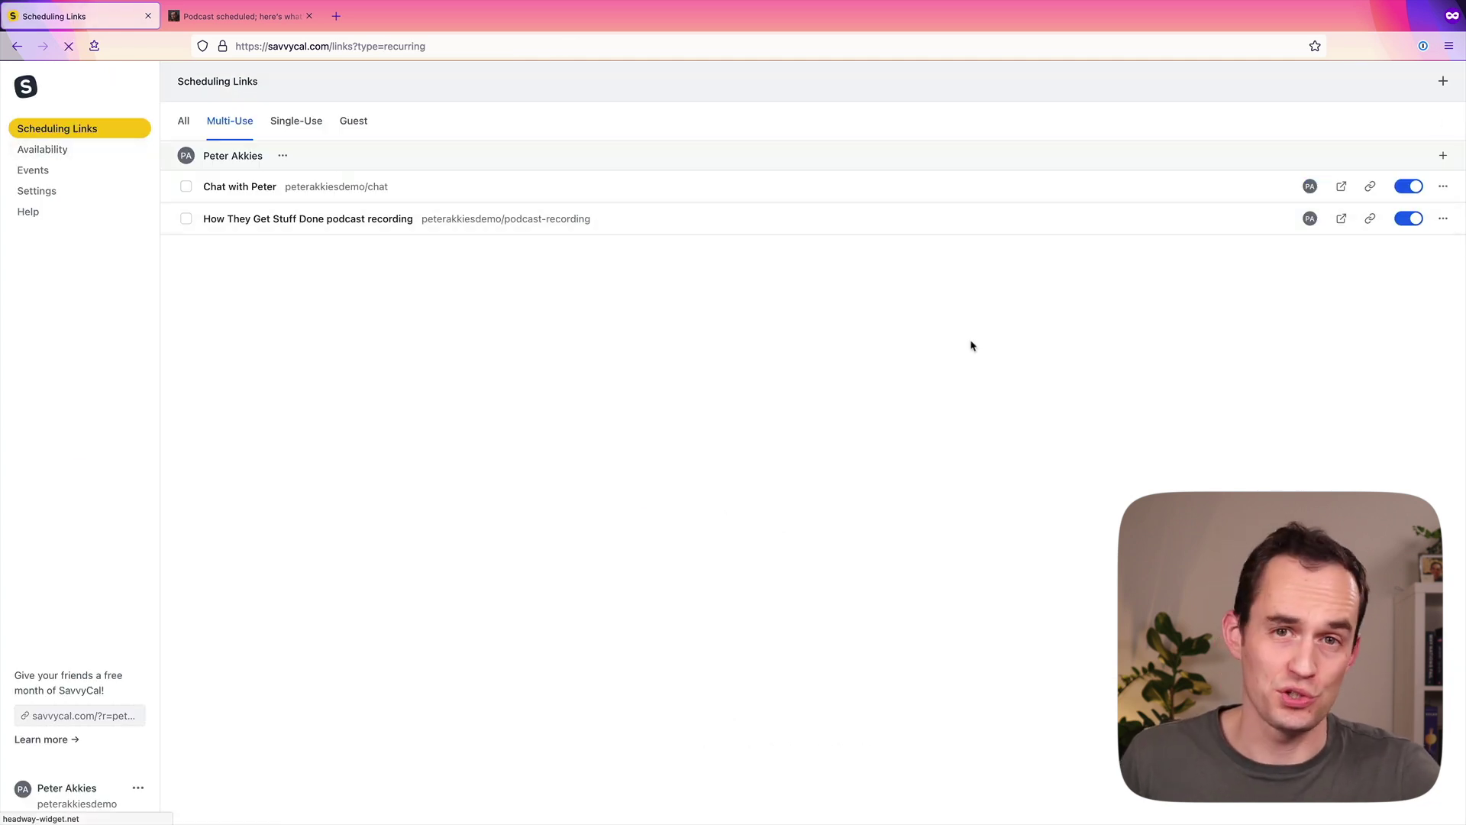
{"action": "left_click", "coordinate": [1442, 155]}
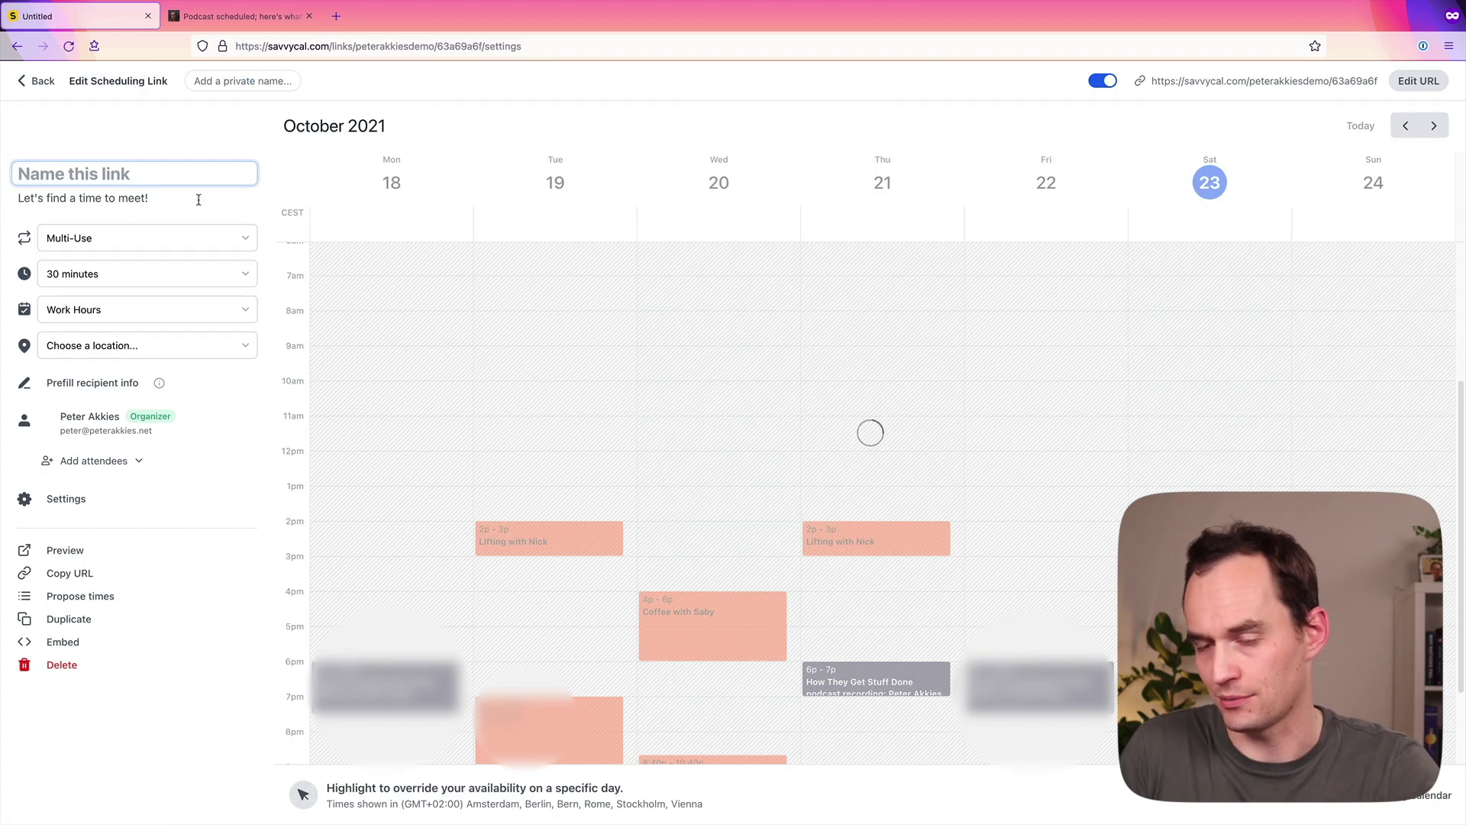
{"action": "type", "text": "Coaching call"}
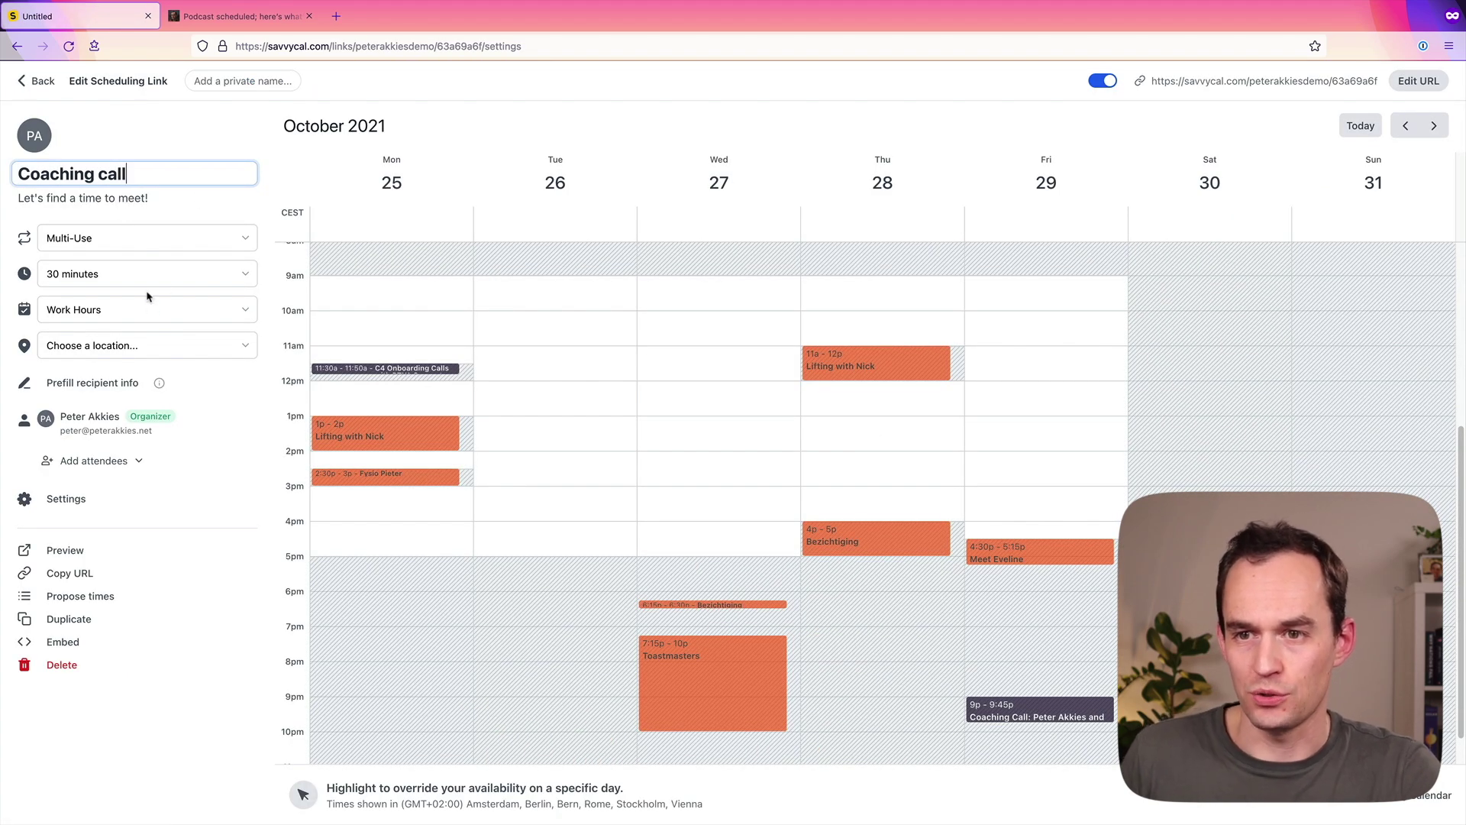
{"action": "left_click", "coordinate": [147, 276]}
{"action": "left_click", "coordinate": [124, 458]}
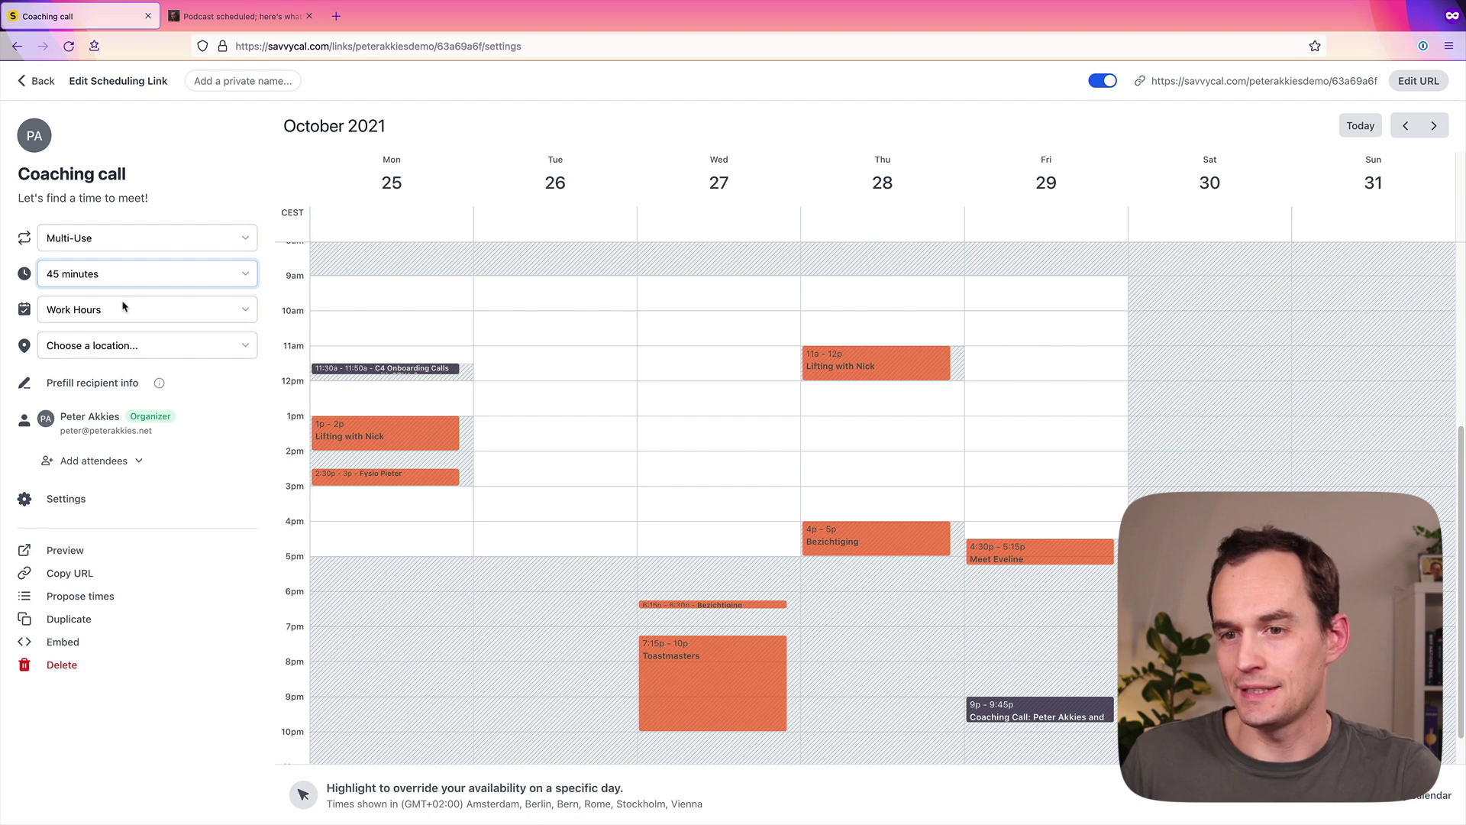
Step: Look over the Coaching call location choices without picking one, then return to the links list
{"action": "left_click", "coordinate": [124, 341]}
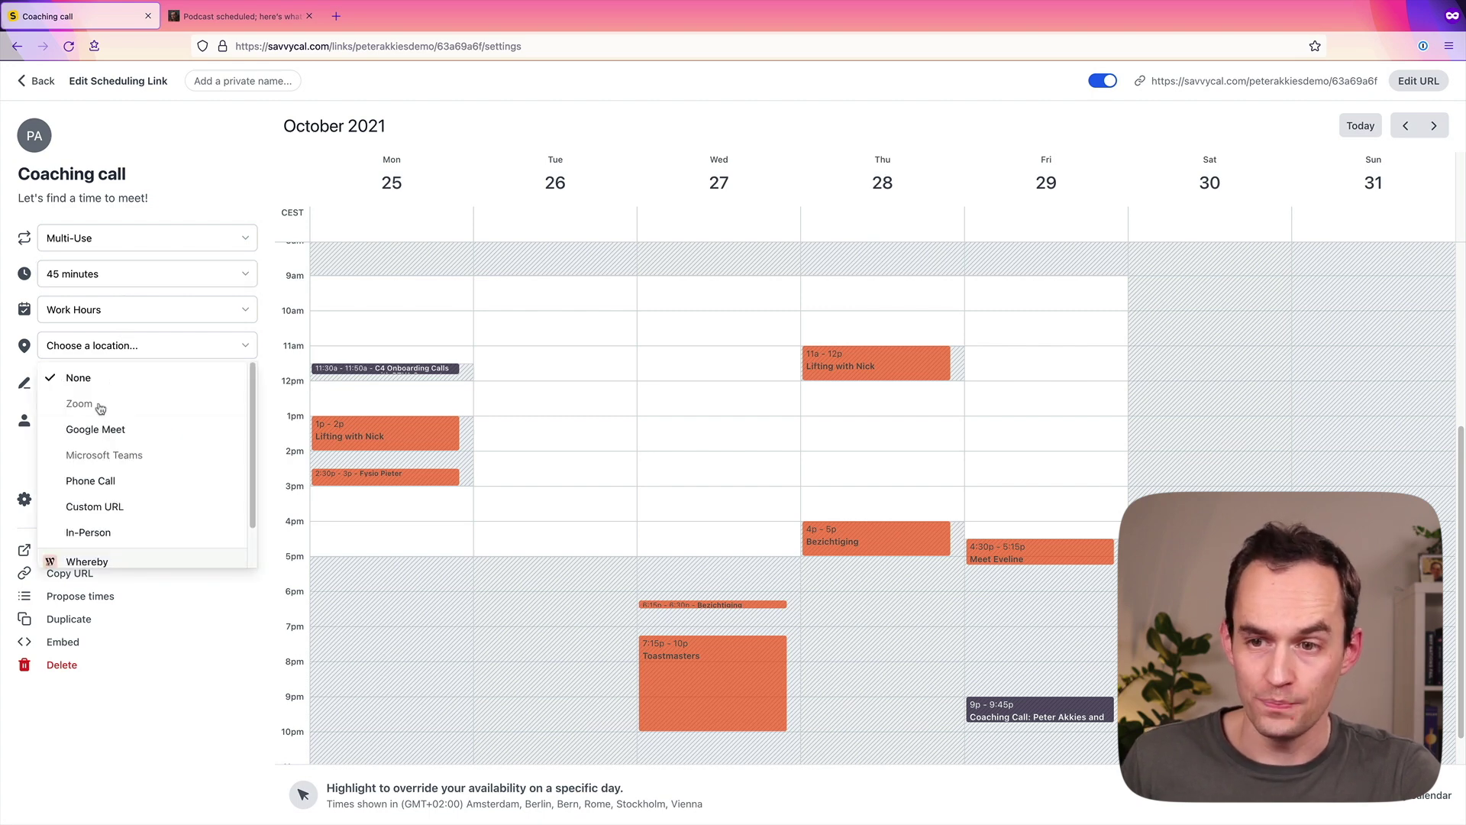
{"action": "left_click", "coordinate": [269, 349]}
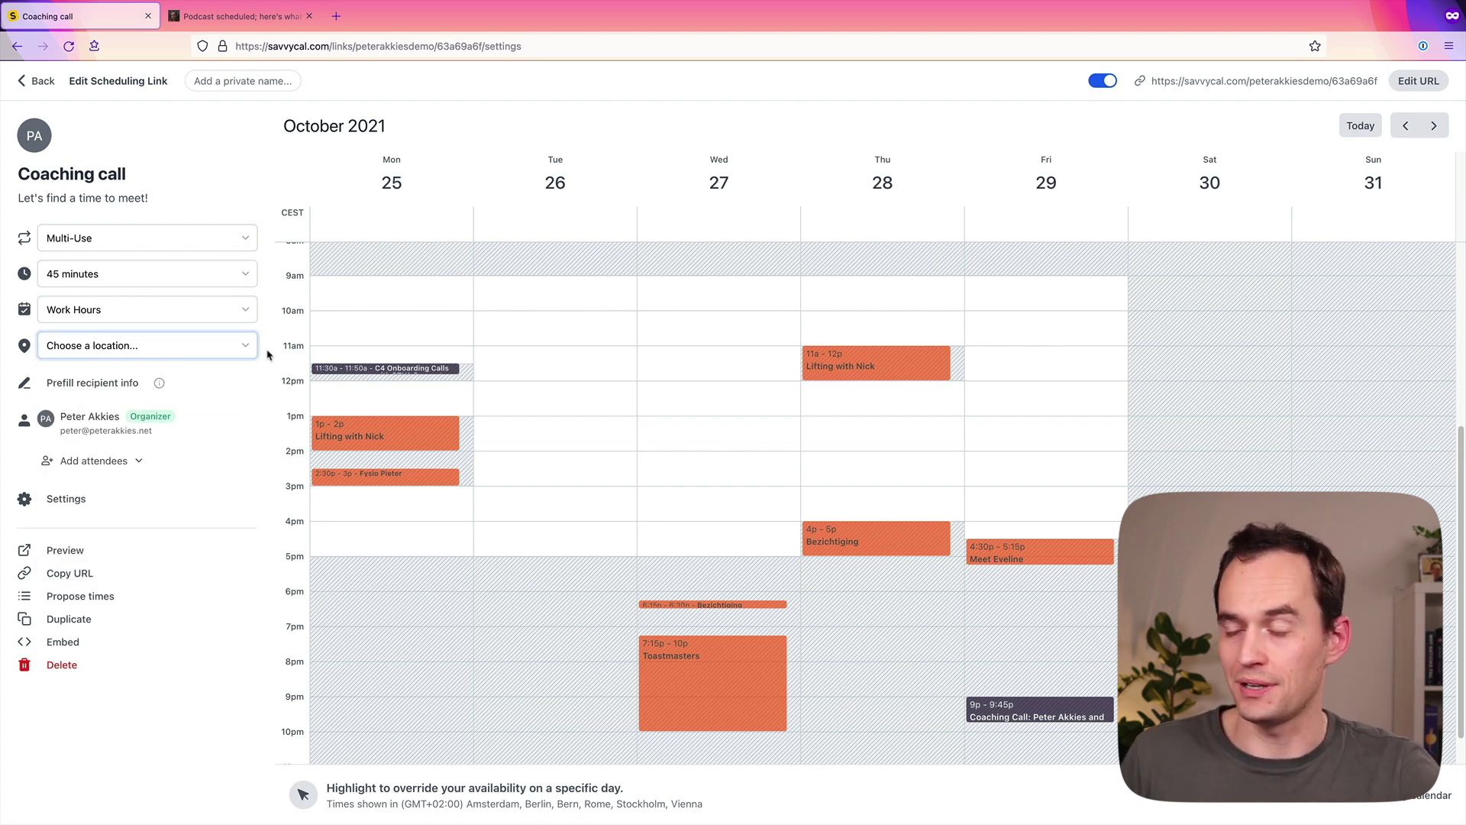
{"action": "left_click", "coordinate": [36, 81]}
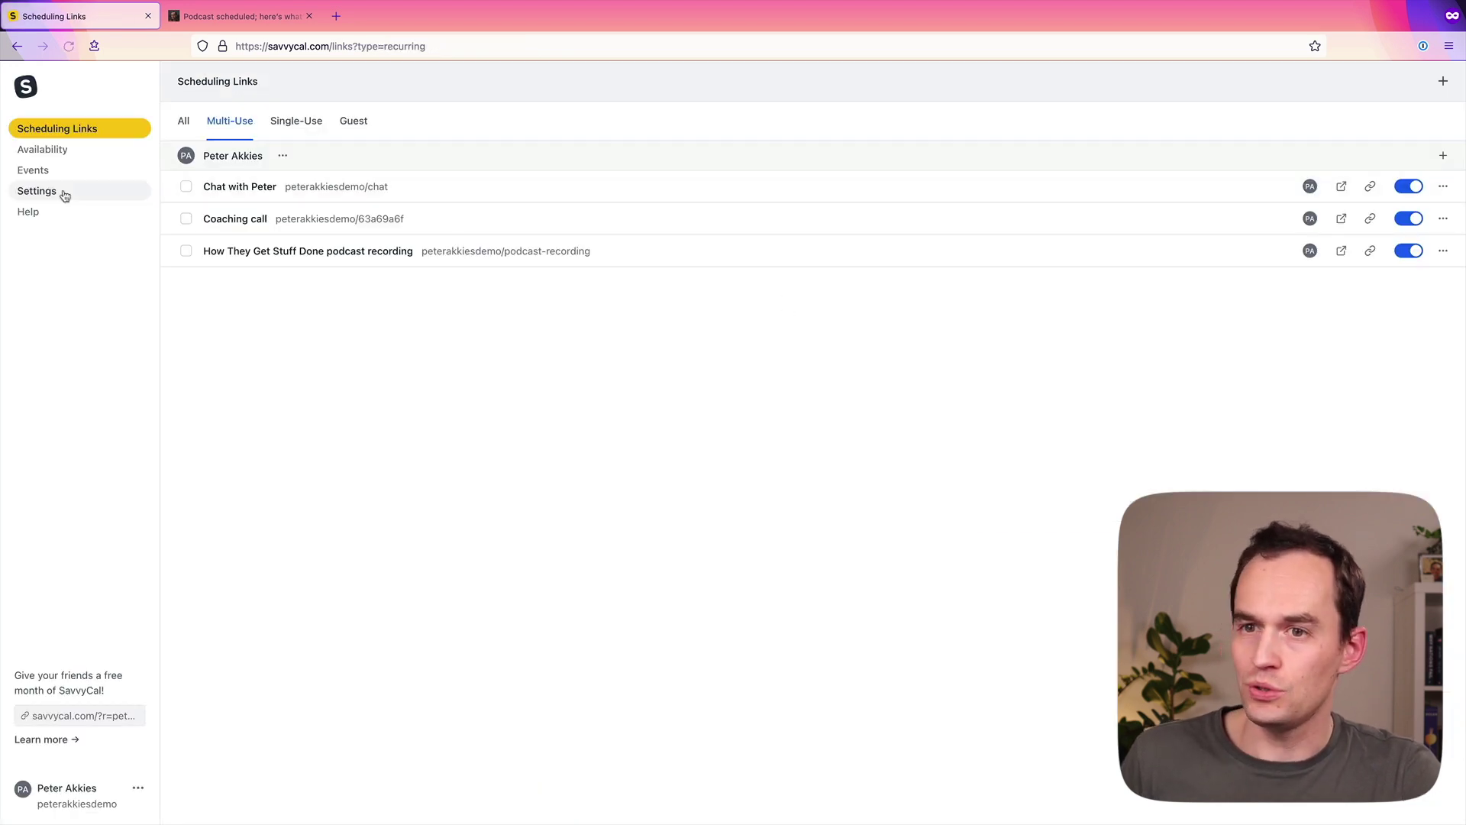
Step: Check the account's conferencing and calendar integrations, then go back to the scheduling links list
{"action": "left_click", "coordinate": [65, 195]}
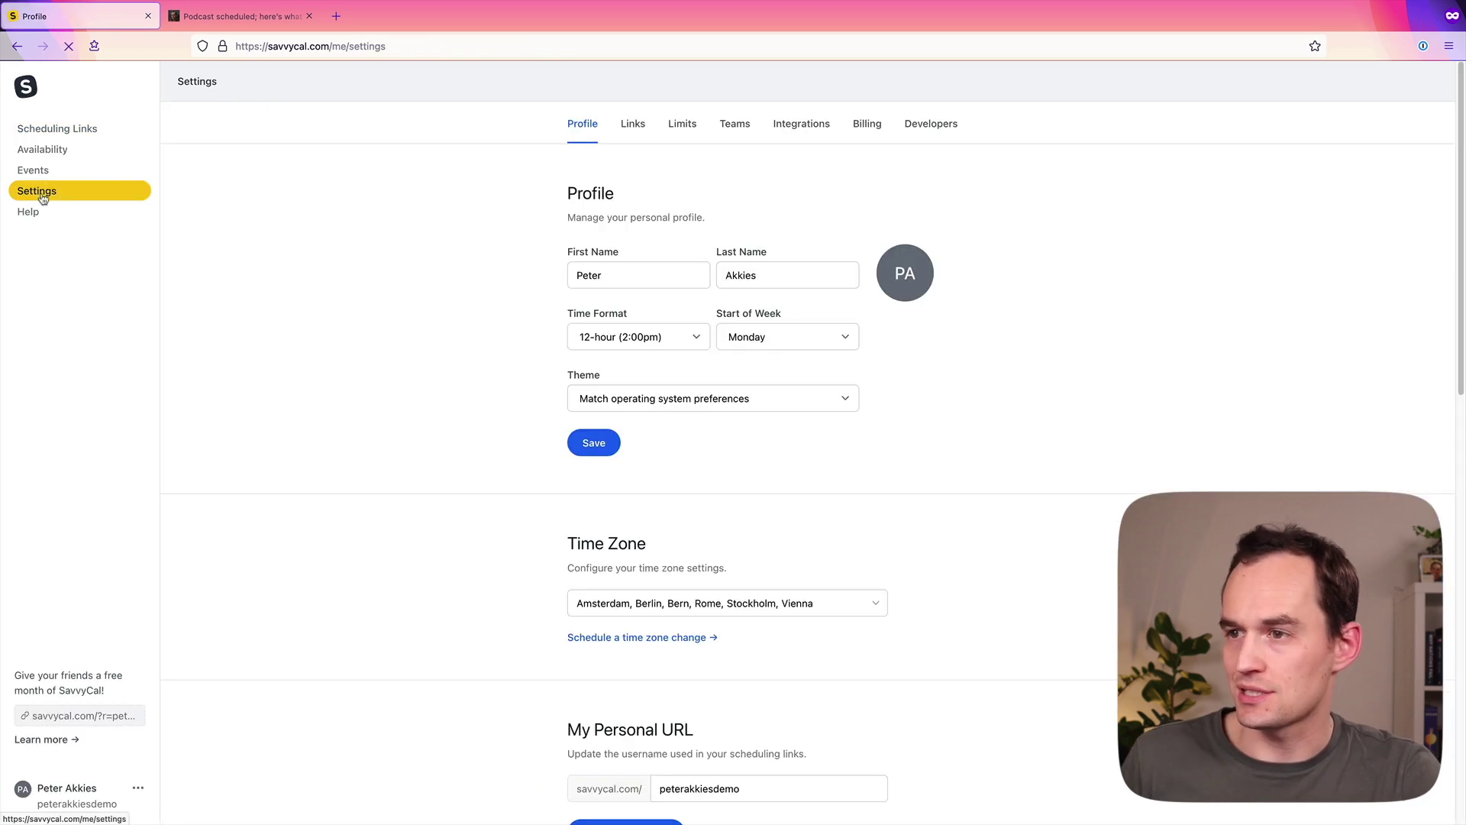
{"action": "left_click", "coordinate": [811, 127]}
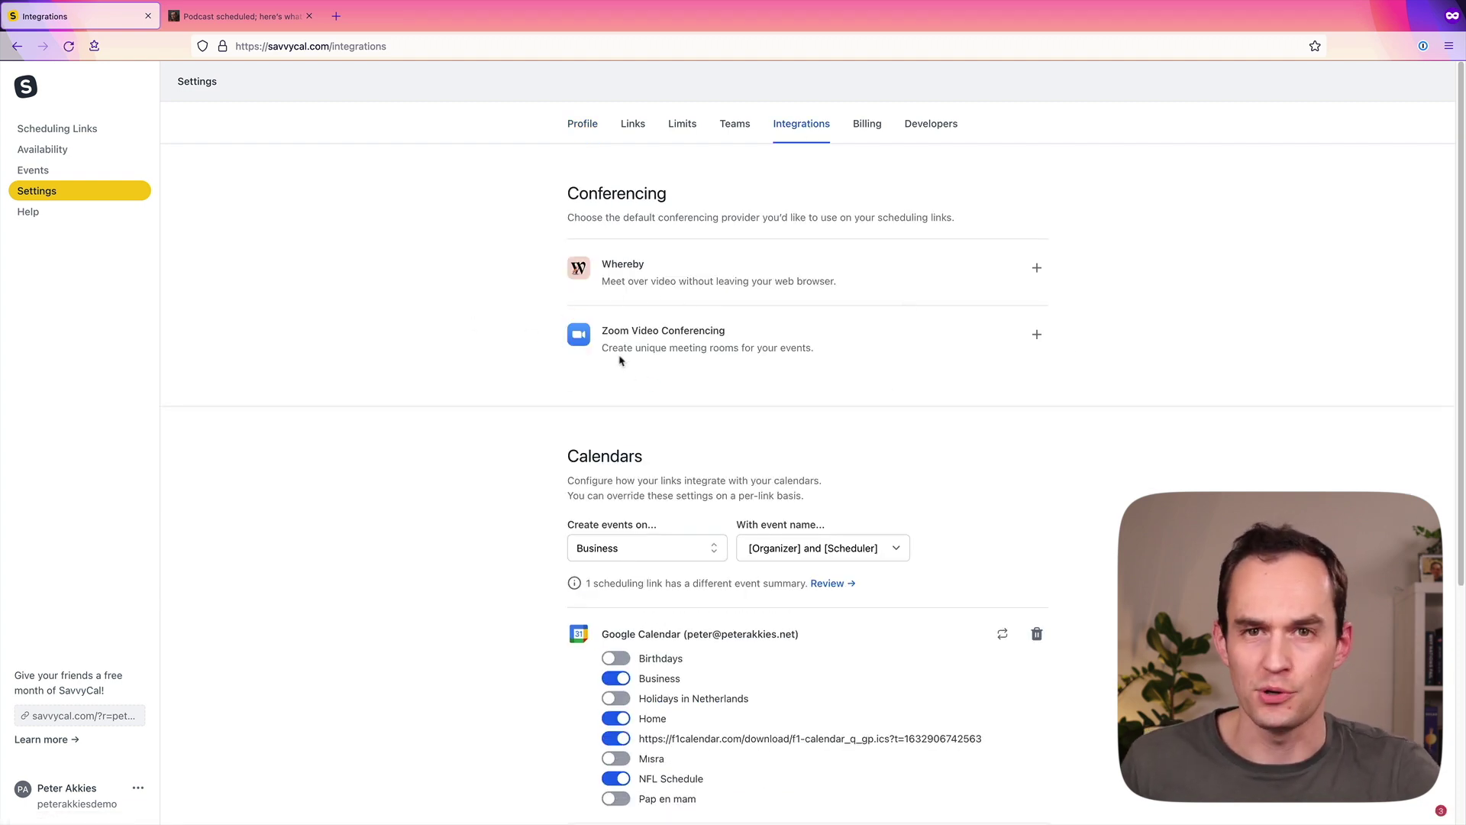
{"action": "left_click", "coordinate": [54, 131]}
Step: Reopen Coaching call, review its location choices without picking one, and return to the list
{"action": "left_click", "coordinate": [233, 219]}
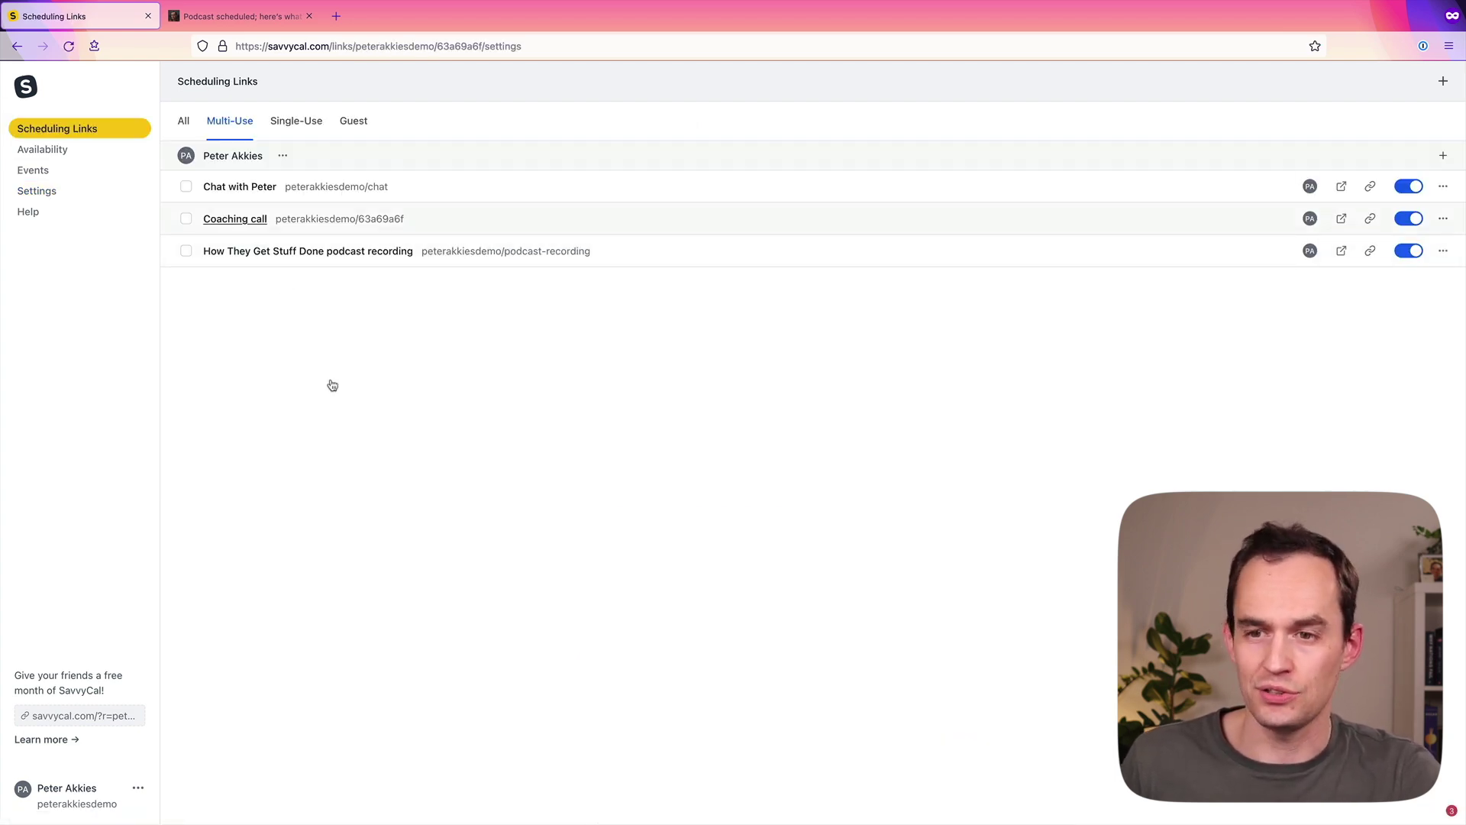
{"action": "left_click", "coordinate": [131, 349]}
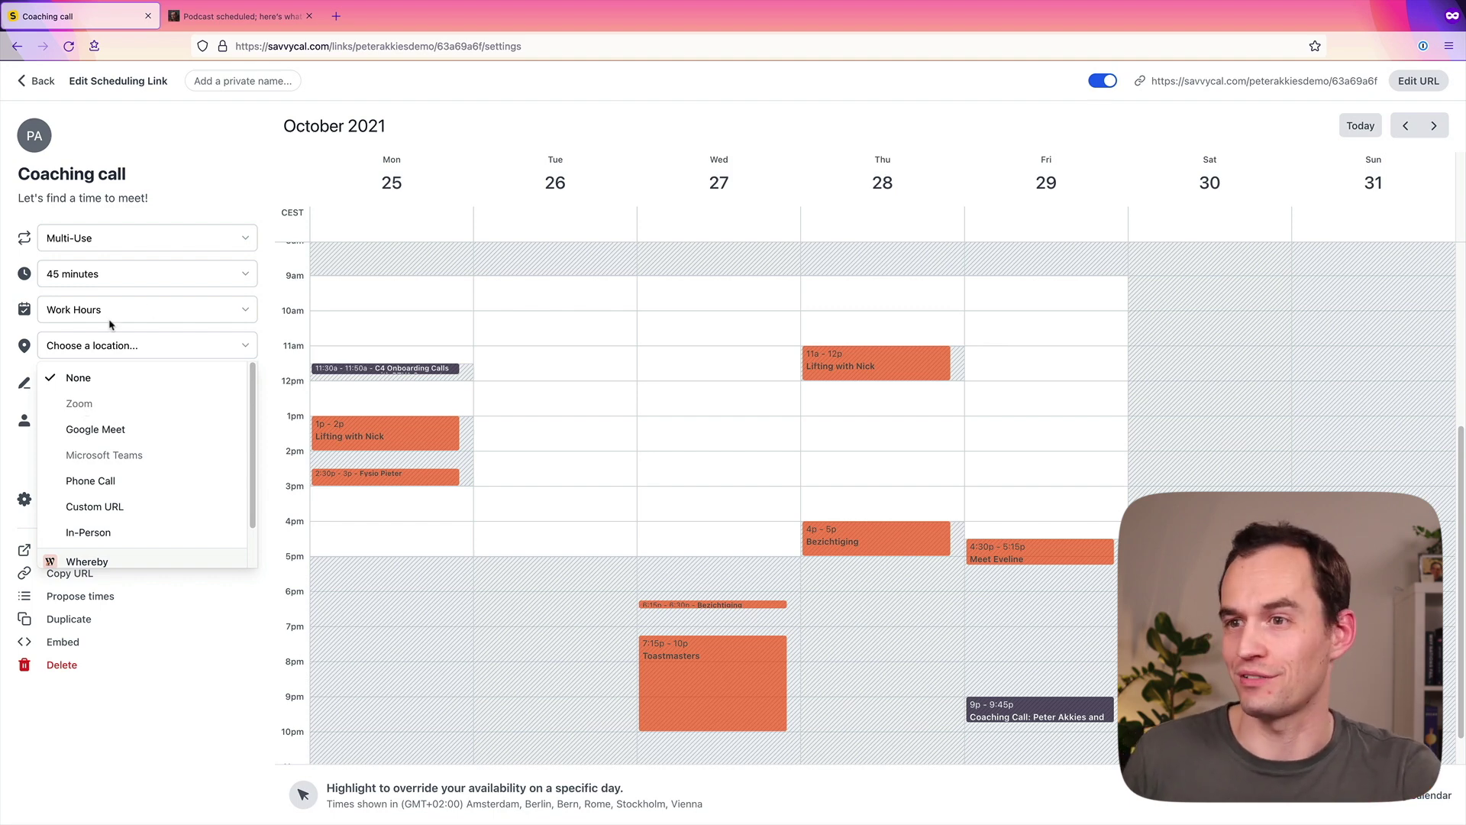
{"action": "left_click", "coordinate": [193, 142]}
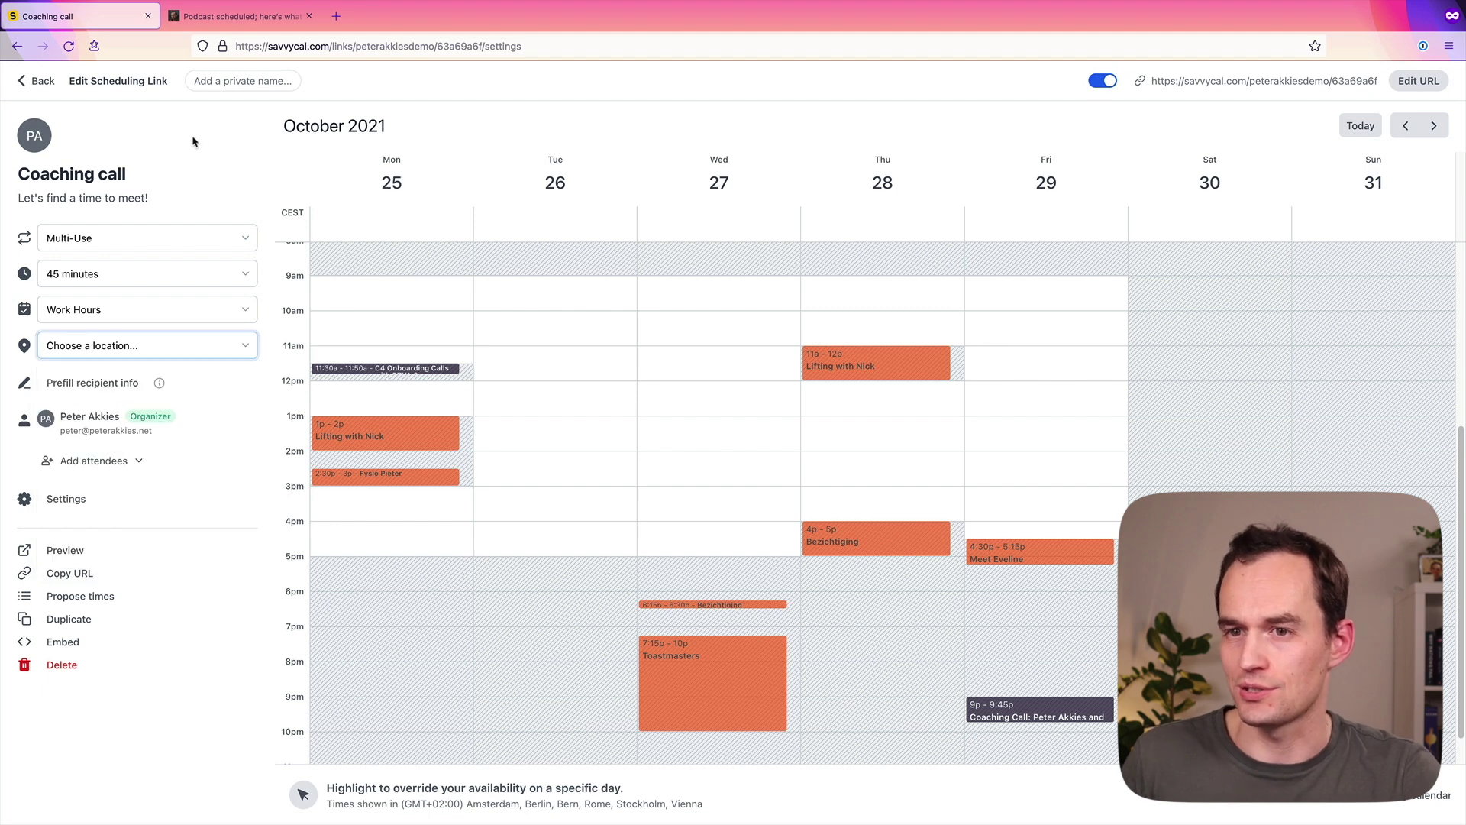
{"action": "left_click", "coordinate": [43, 82]}
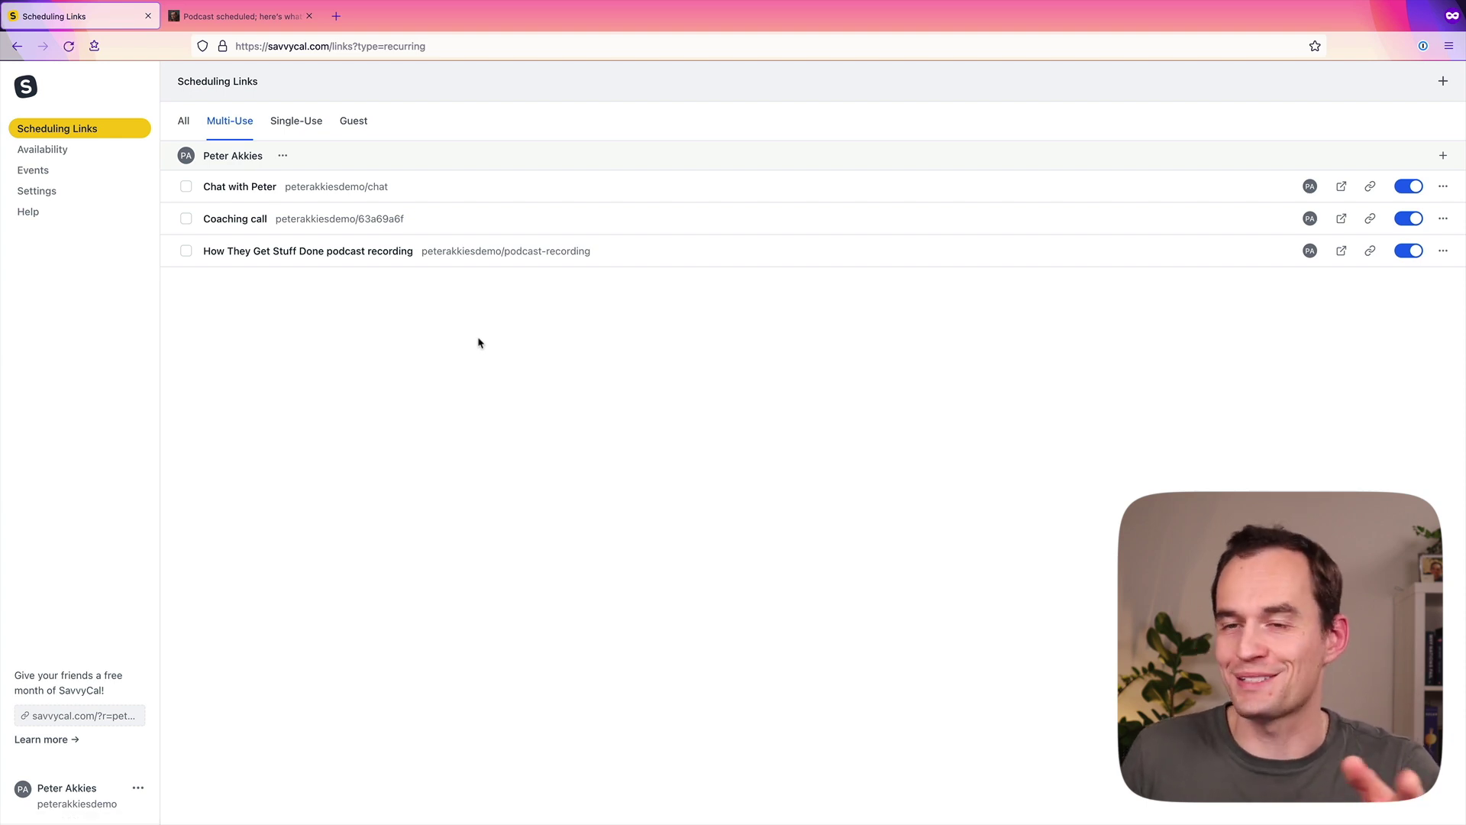
Step: Review the existing Work Hours availability preset, then return to the presets list
{"action": "left_click", "coordinate": [48, 152]}
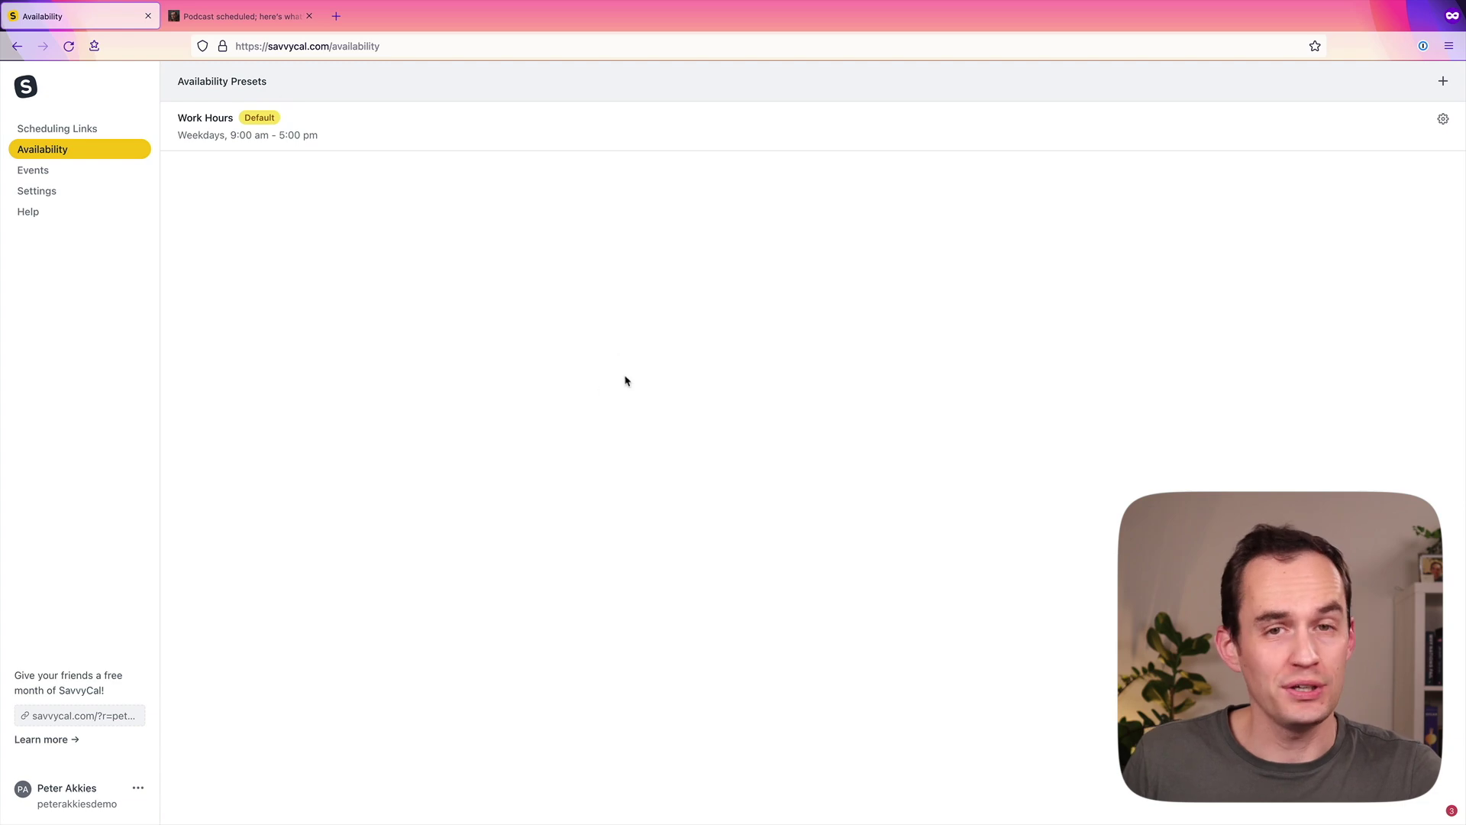
{"action": "left_click", "coordinate": [203, 123]}
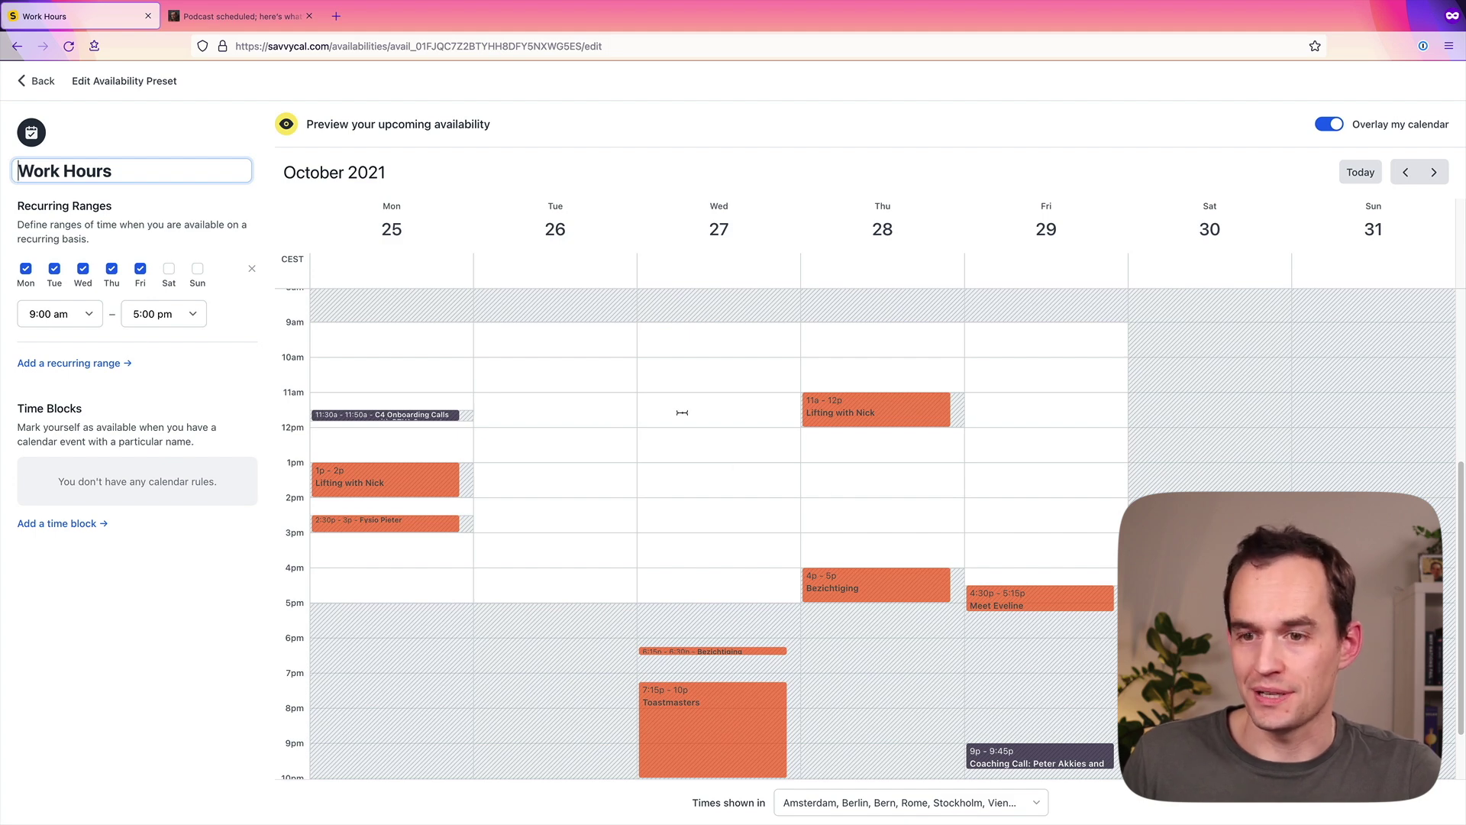
{"action": "left_click", "coordinate": [39, 83]}
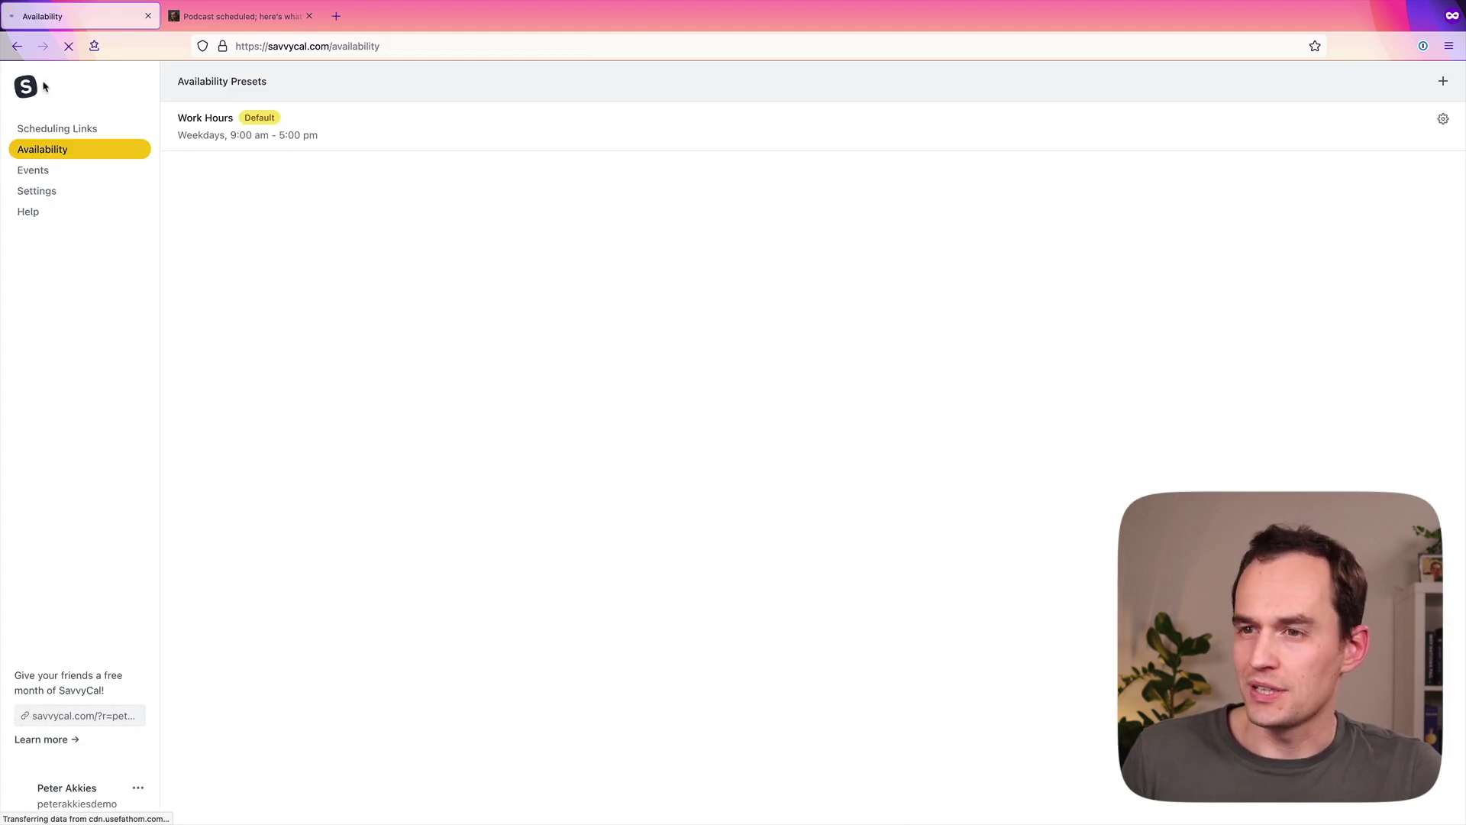
Step: Start a new availability preset named 'Podcast recordings'
{"action": "left_click", "coordinate": [1443, 81]}
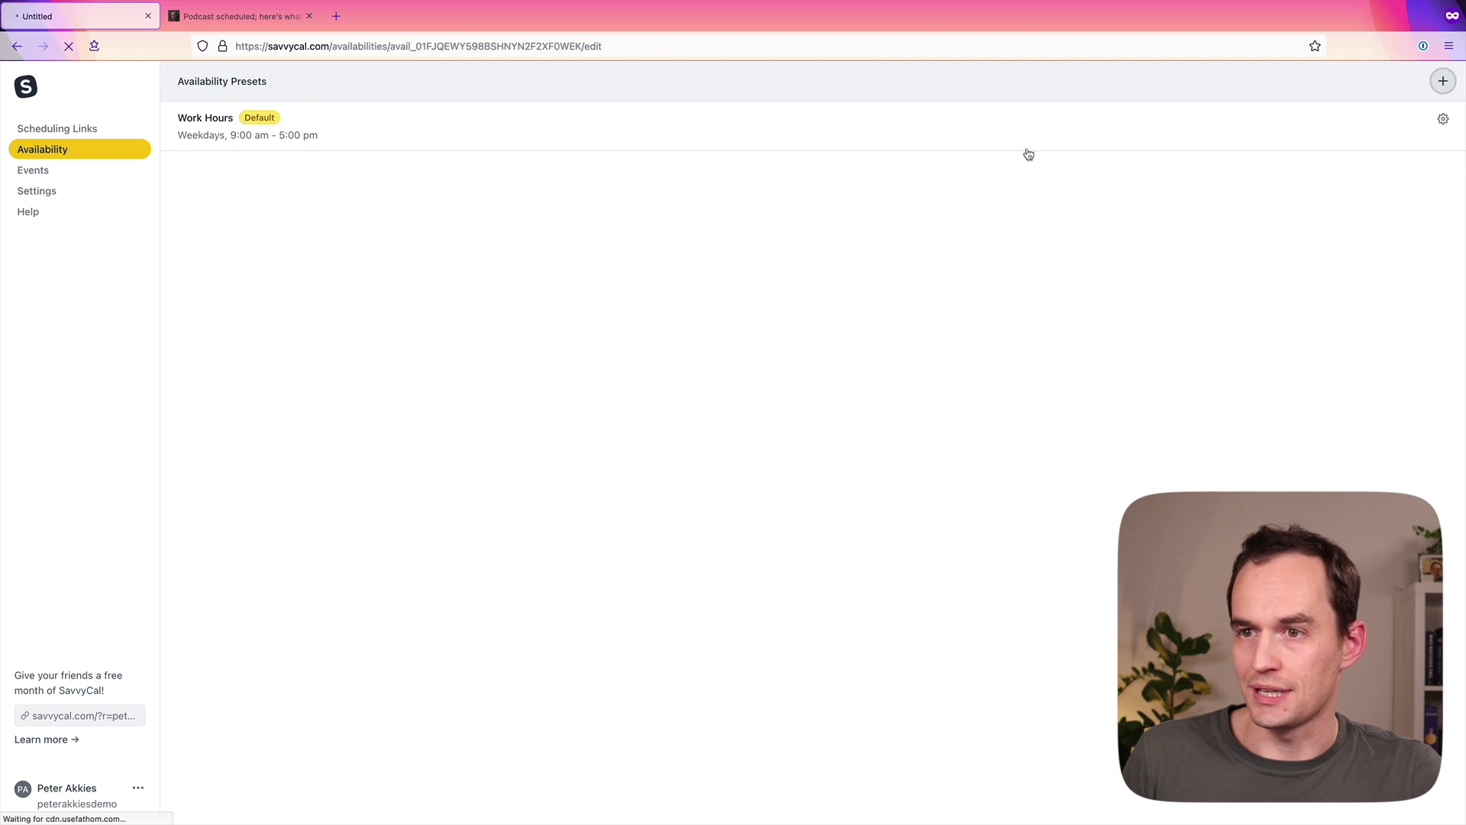
{"action": "type", "text": "Podc"}
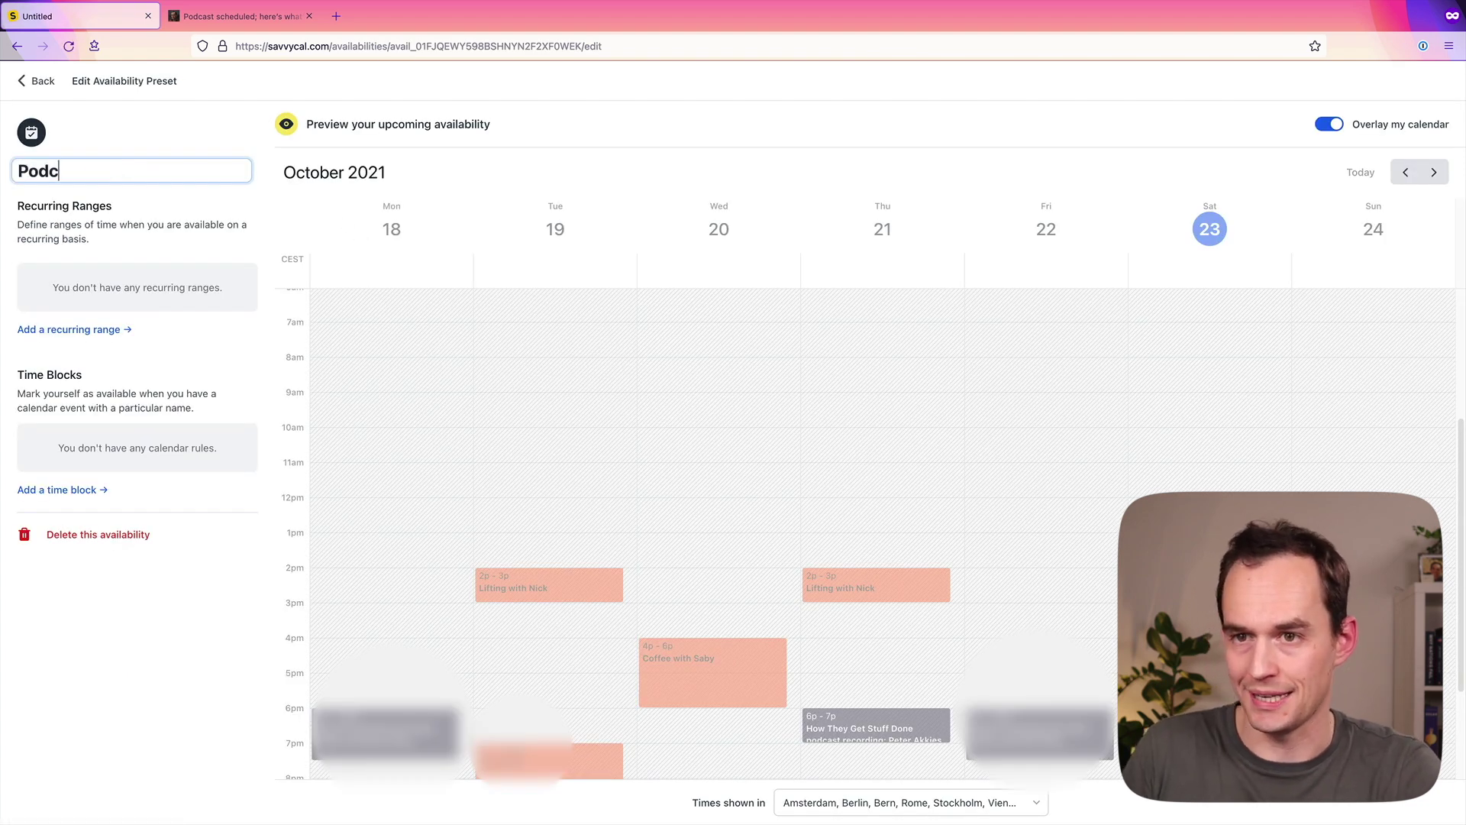
{"action": "type", "text": "ast recordings"}
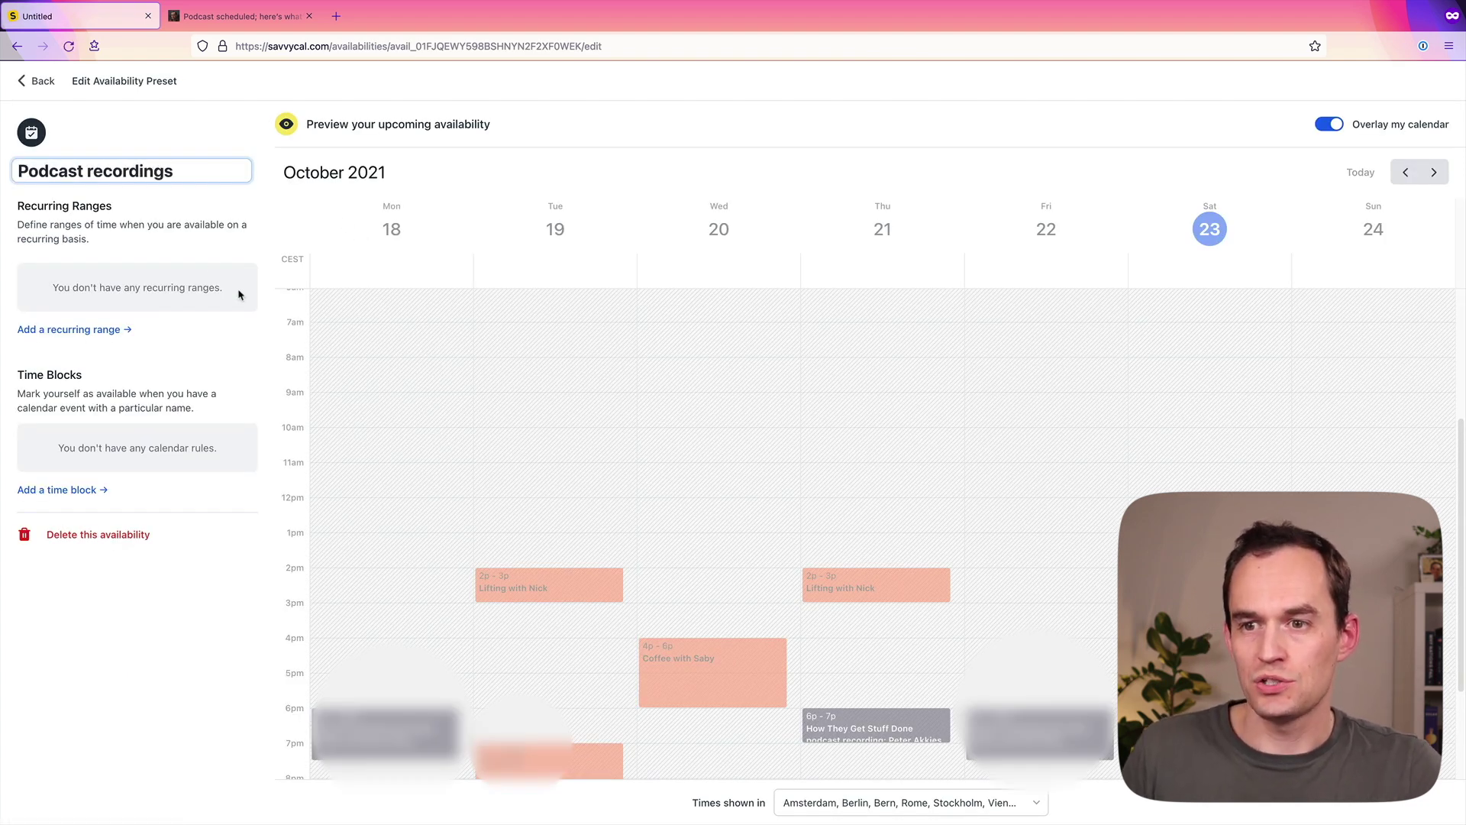
{"action": "left_click", "coordinate": [176, 238]}
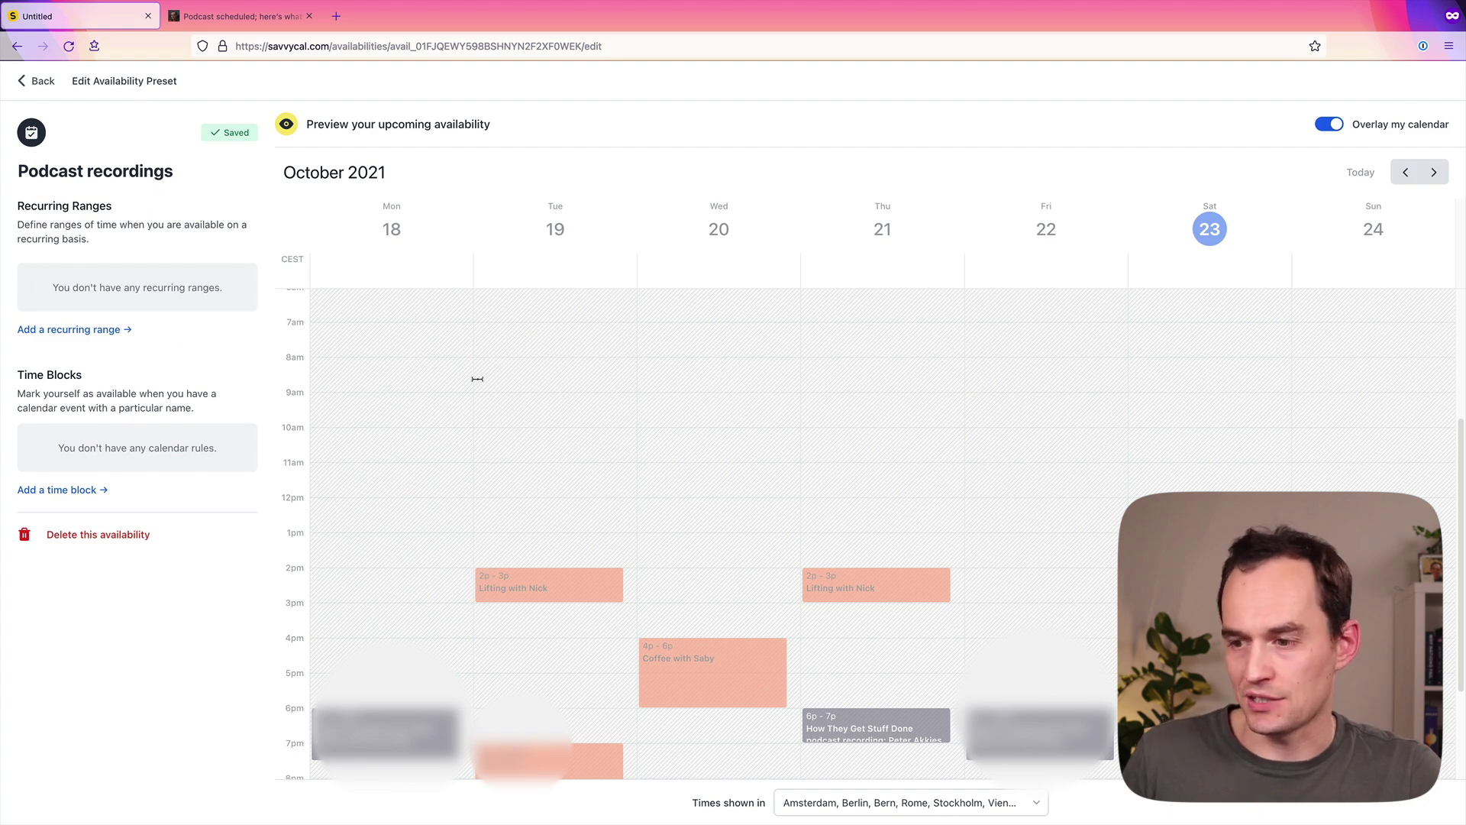
Step: Mark Tuesday the 19th and Wednesday the 20th from 11am onward as available
{"action": "scroll", "coordinate": [479, 379], "scroll_direction": "down", "scroll_amount": 1}
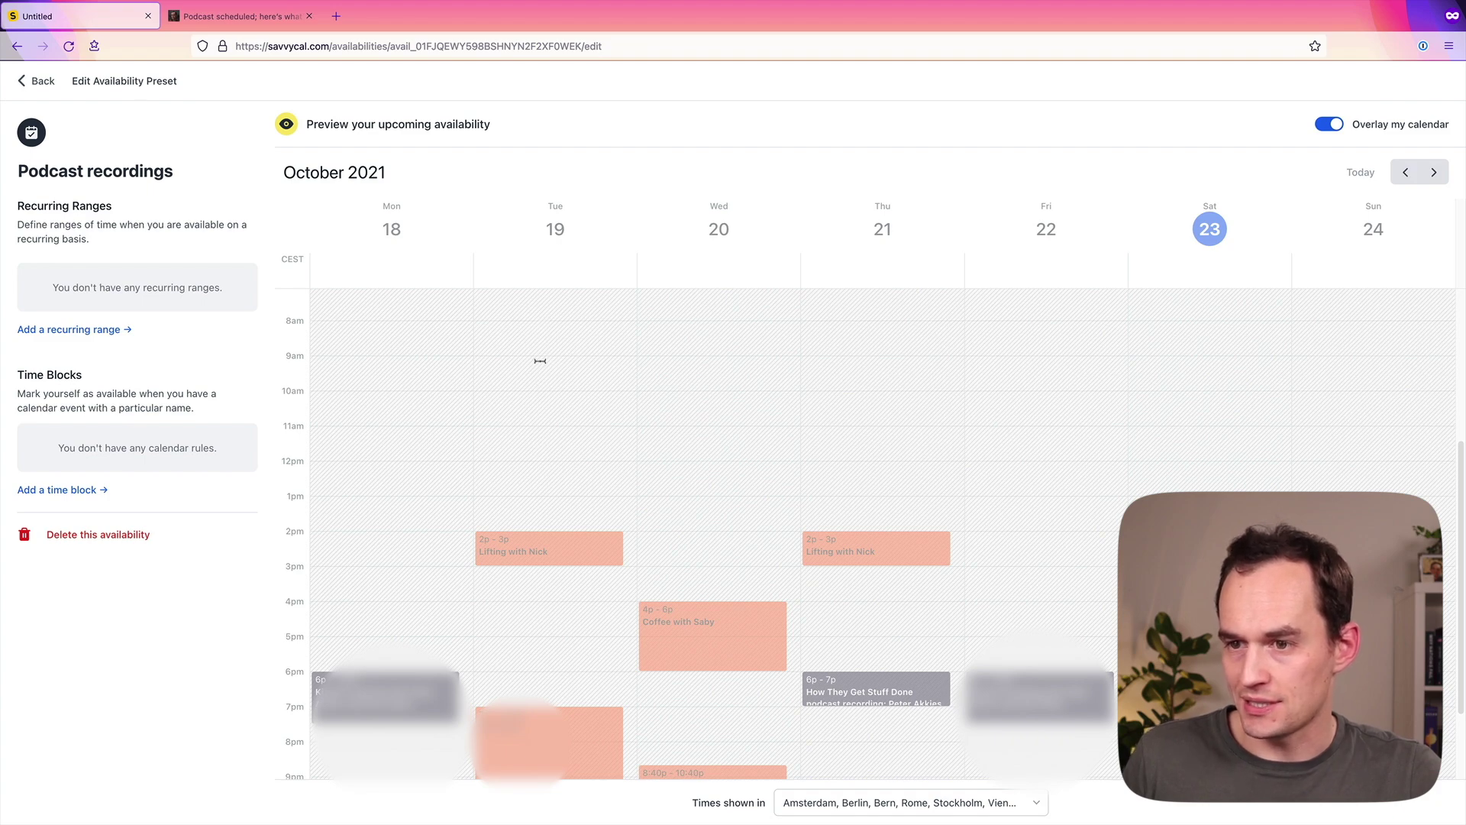
{"action": "scroll", "coordinate": [534, 459], "scroll_direction": "down", "scroll_amount": 2}
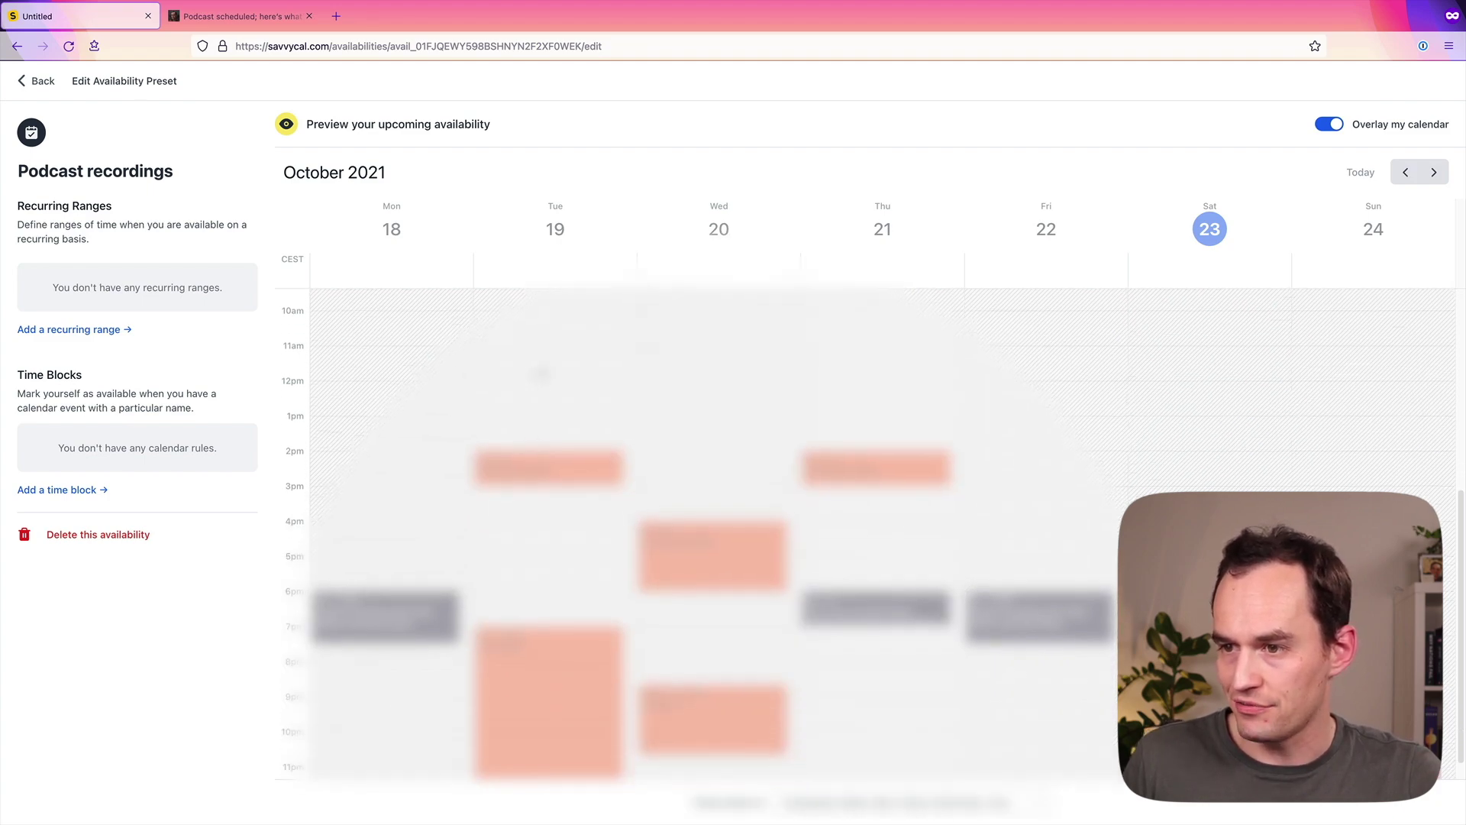
{"action": "scroll", "coordinate": [534, 336], "scroll_direction": "down", "scroll_amount": 1}
{"action": "left_click_drag", "start_coordinate": [540, 324], "coordinate": [560, 707]}
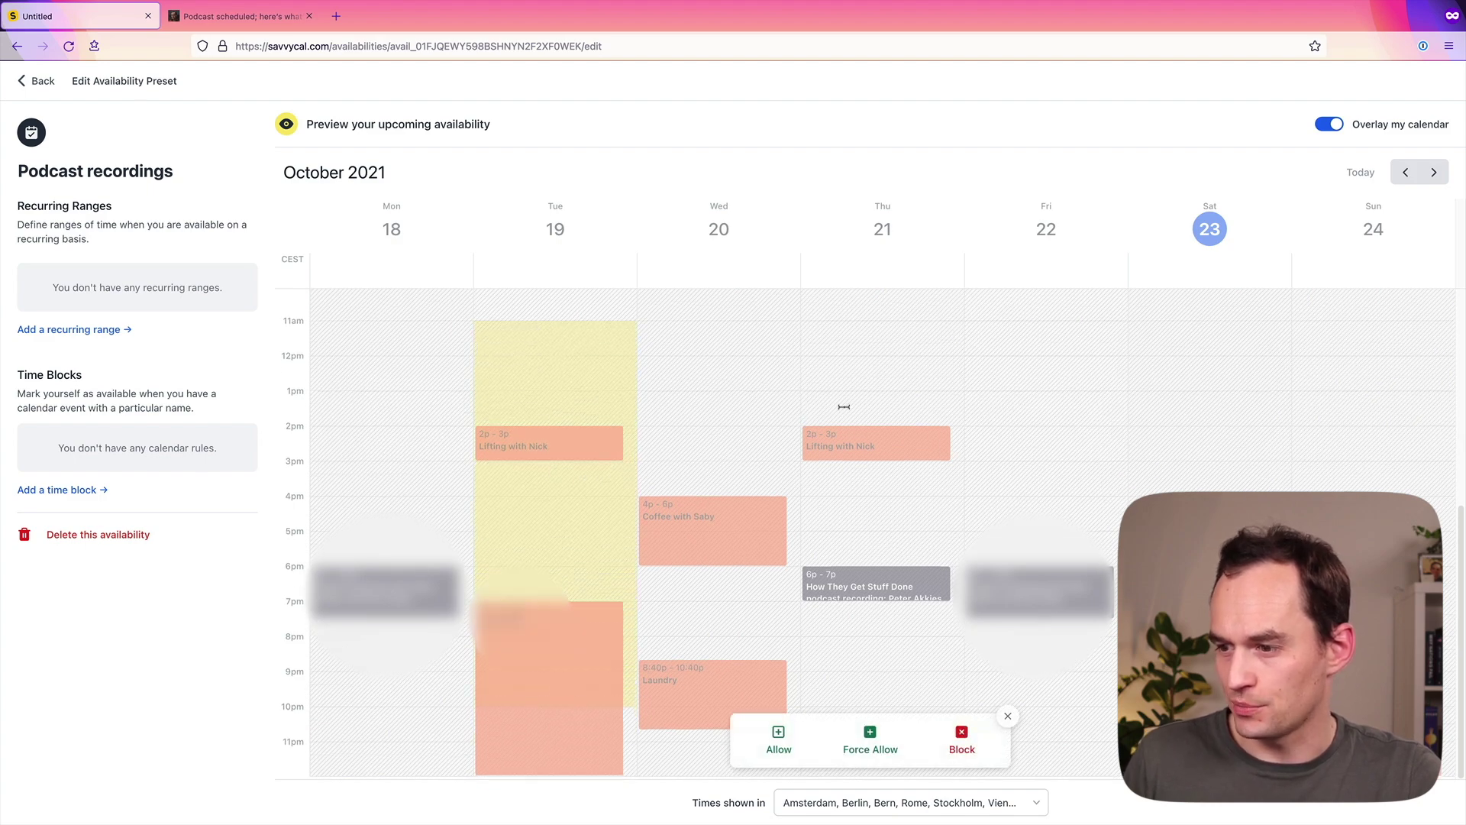
{"action": "left_click", "coordinate": [779, 739]}
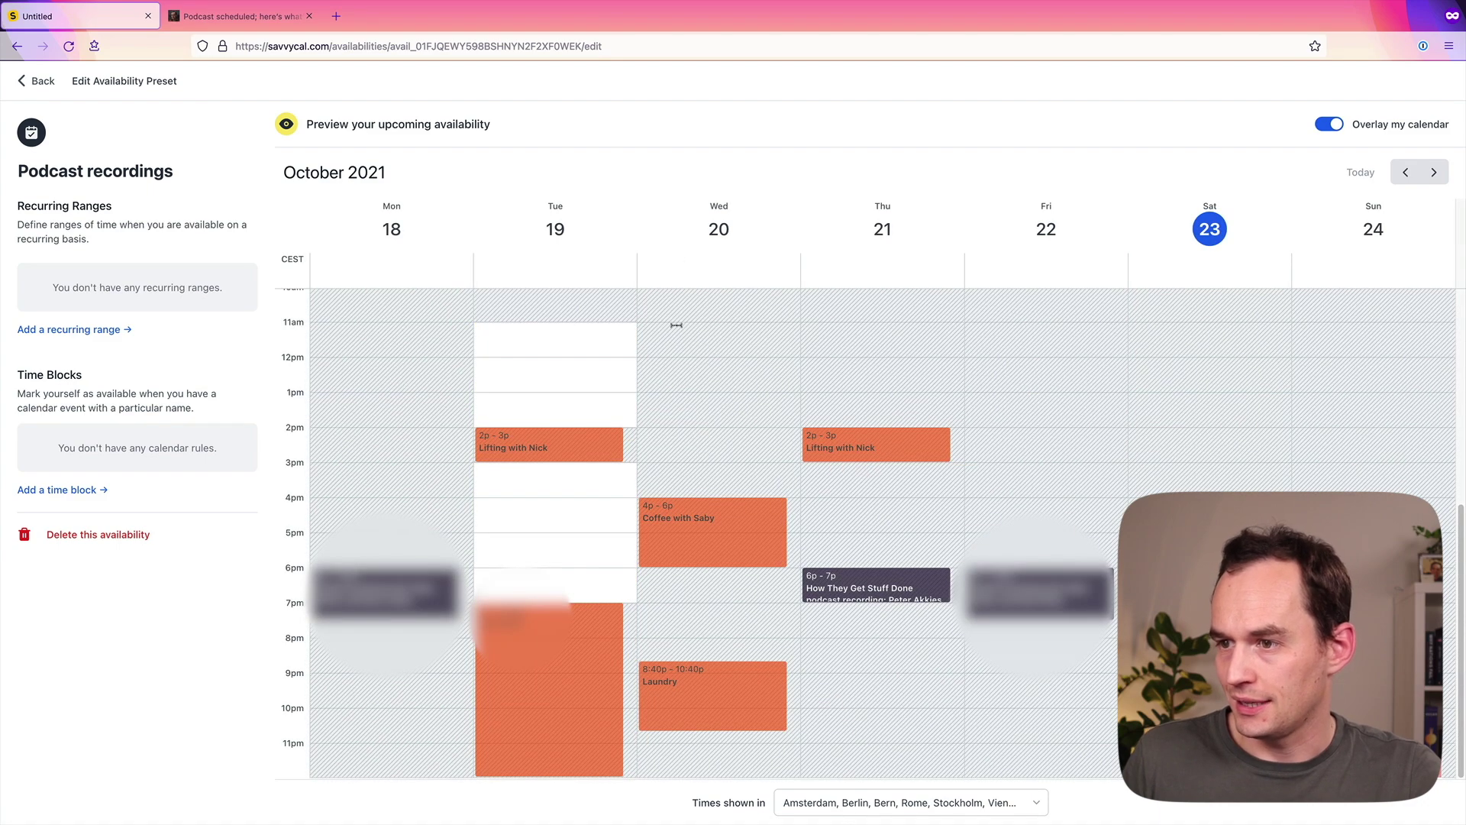
{"action": "left_click_drag", "start_coordinate": [676, 324], "coordinate": [704, 732]}
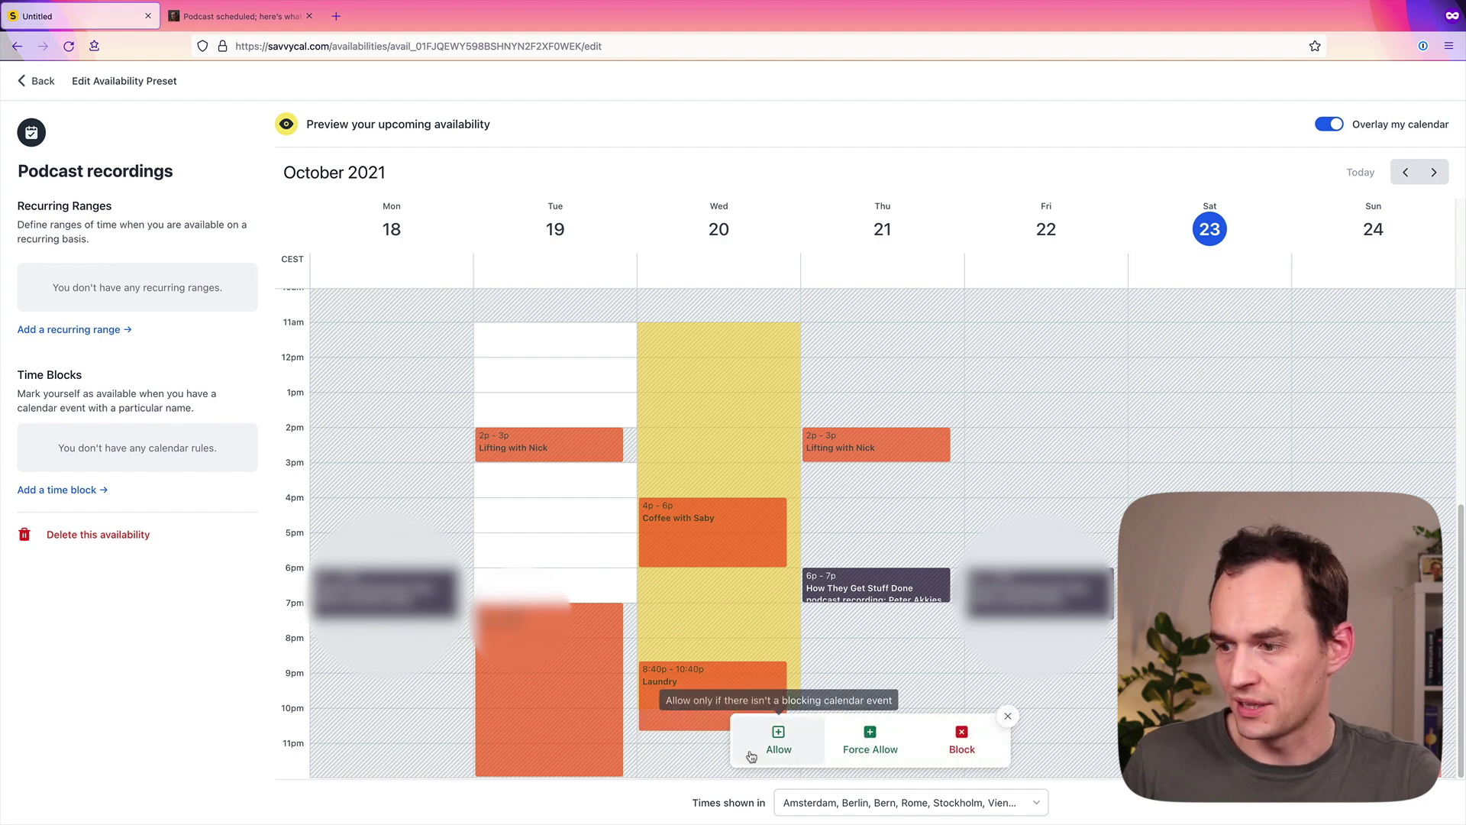
{"action": "left_click", "coordinate": [779, 739]}
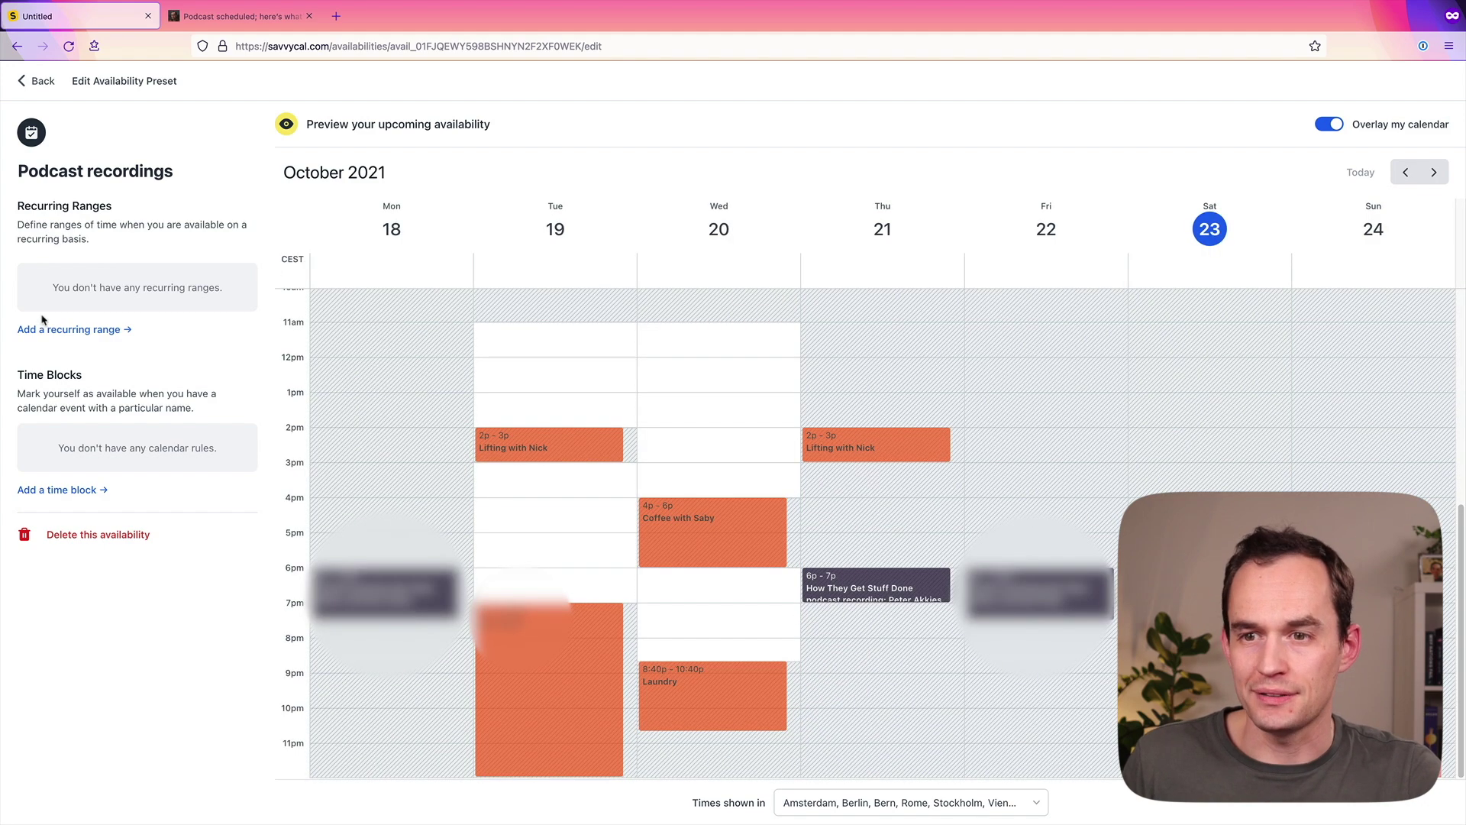
Step: Add a weekly recurring range for Tuesday and Wednesday, 11:00 am to 10:00 pm
{"action": "left_click", "coordinate": [55, 330]}
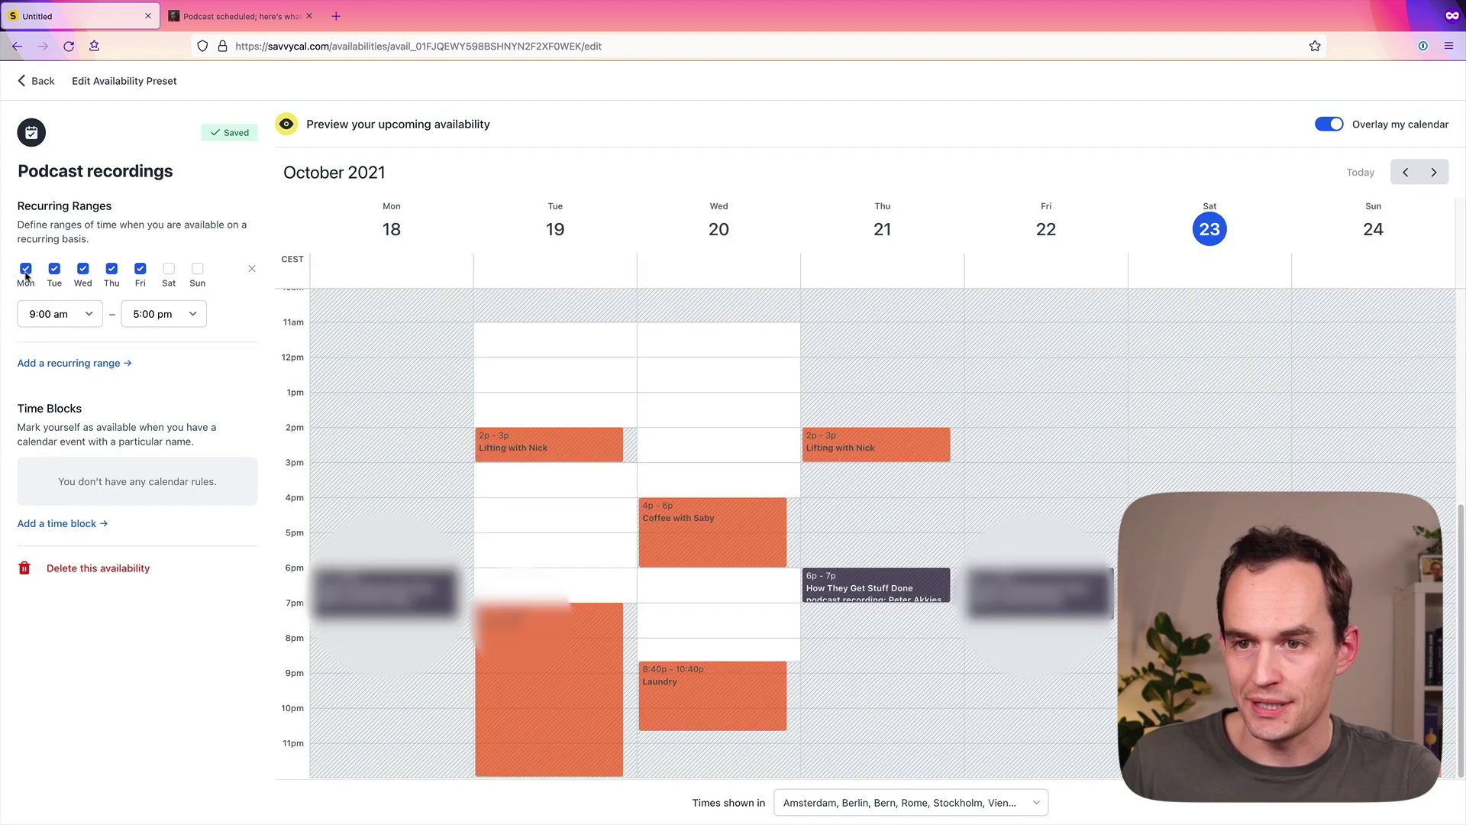
{"action": "left_click", "coordinate": [25, 268]}
{"action": "left_click", "coordinate": [112, 268]}
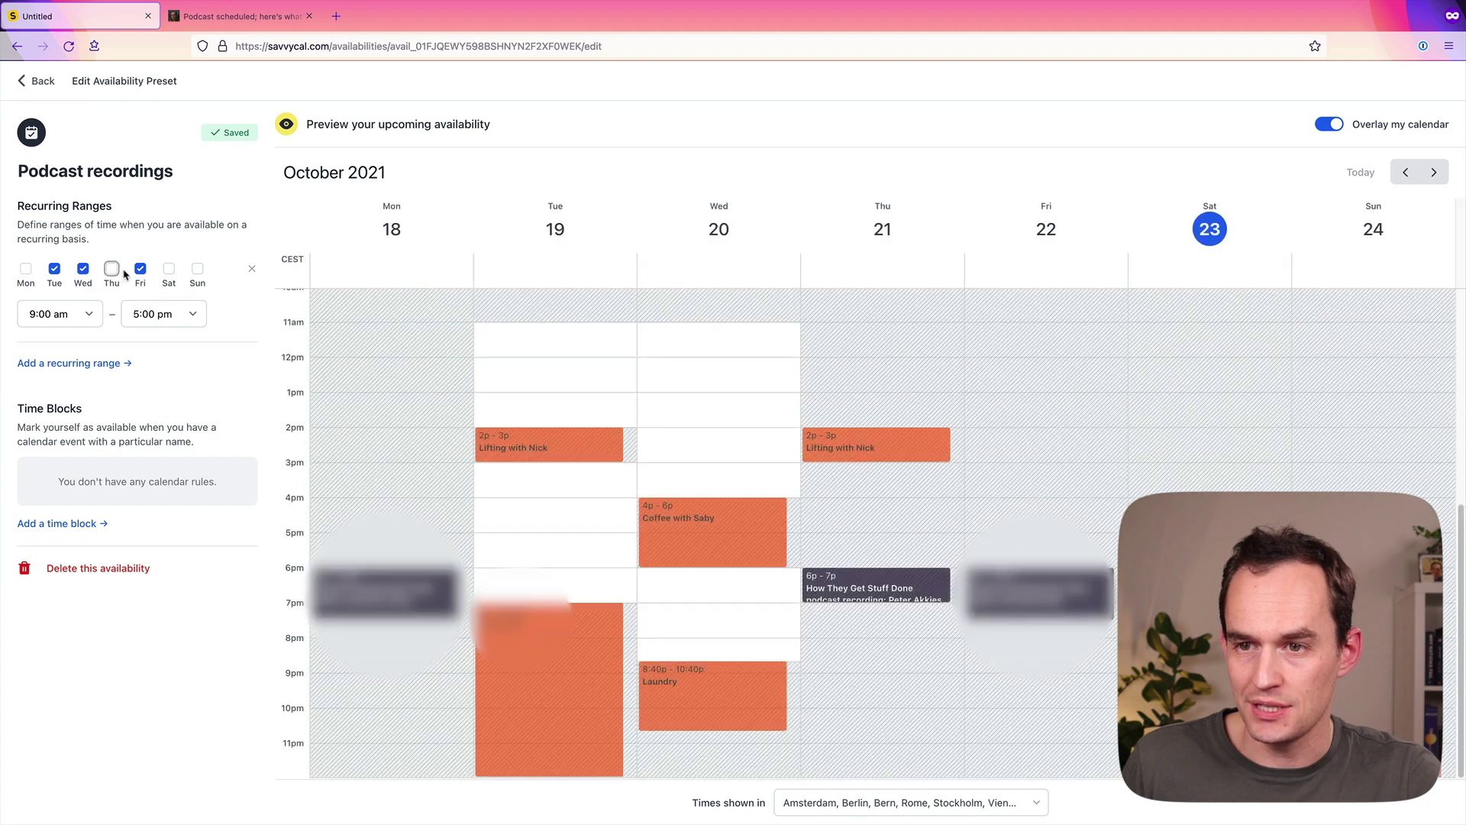
{"action": "left_click", "coordinate": [140, 268]}
{"action": "left_click", "coordinate": [60, 314]}
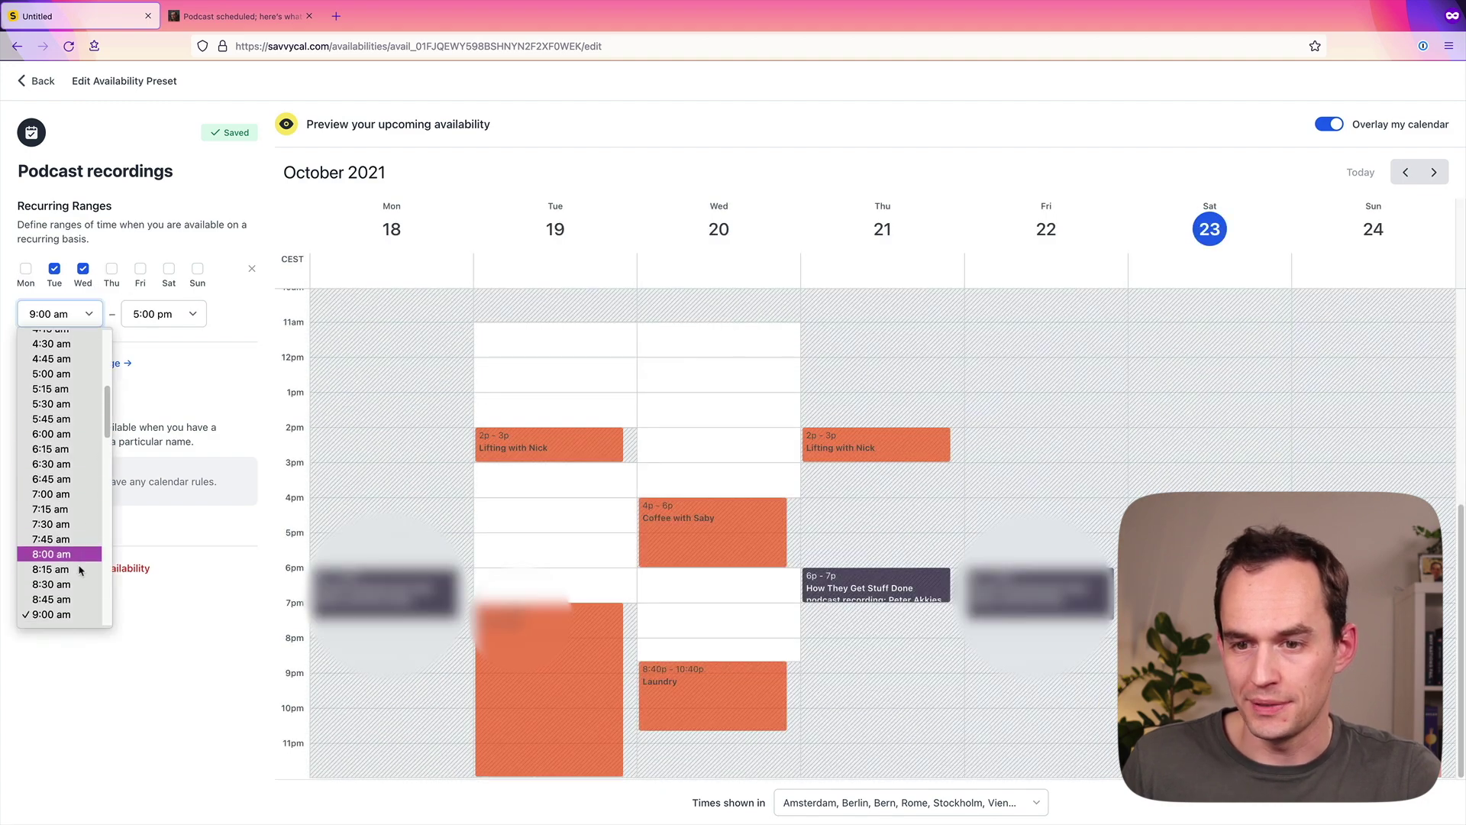
{"action": "left_click", "coordinate": [52, 518]}
{"action": "left_click", "coordinate": [163, 314]}
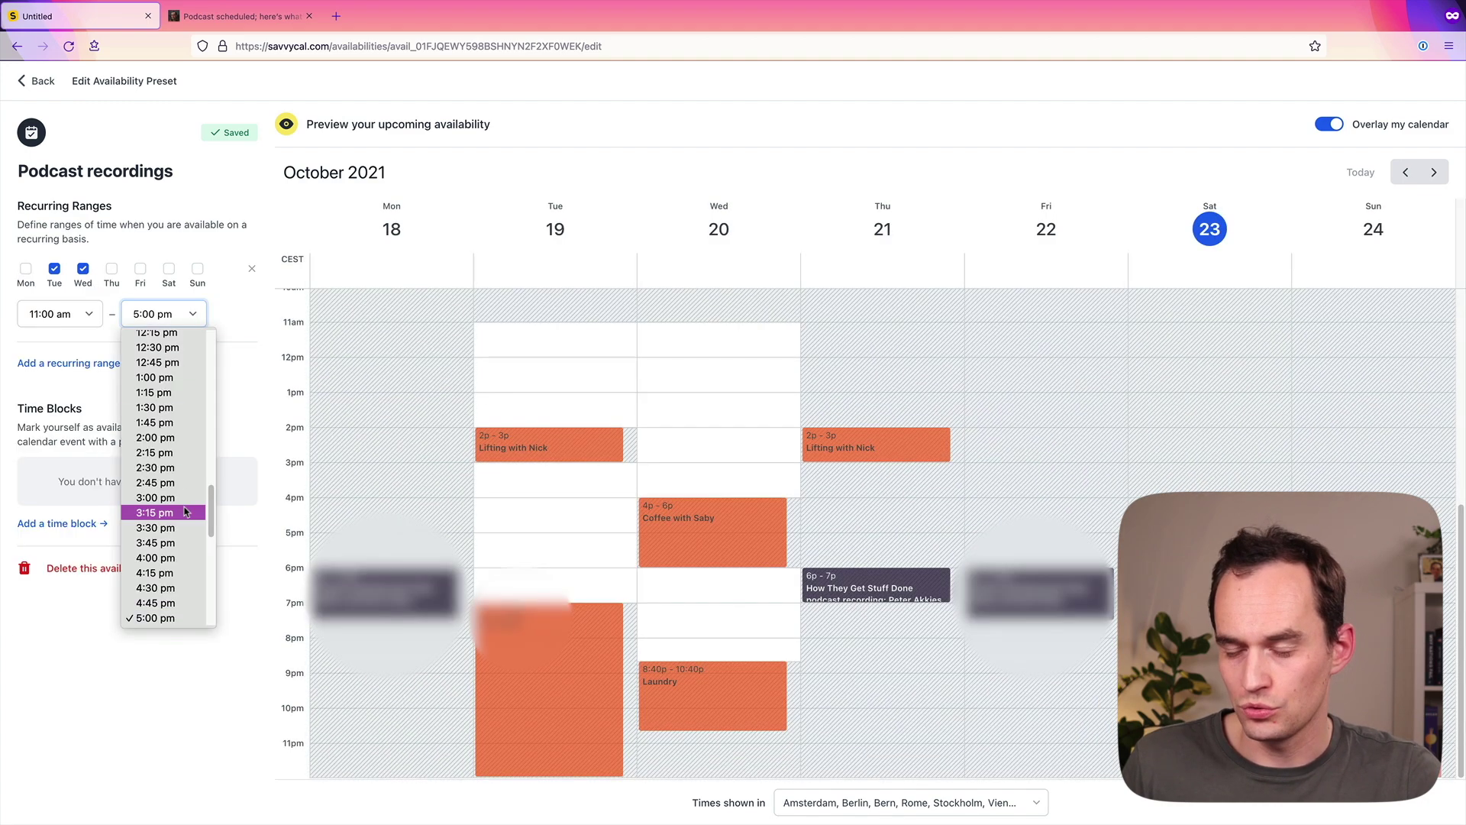
{"action": "scroll", "coordinate": [197, 506], "scroll_direction": "down", "scroll_amount": 2}
{"action": "scroll", "coordinate": [172, 550], "scroll_direction": "down", "scroll_amount": 5}
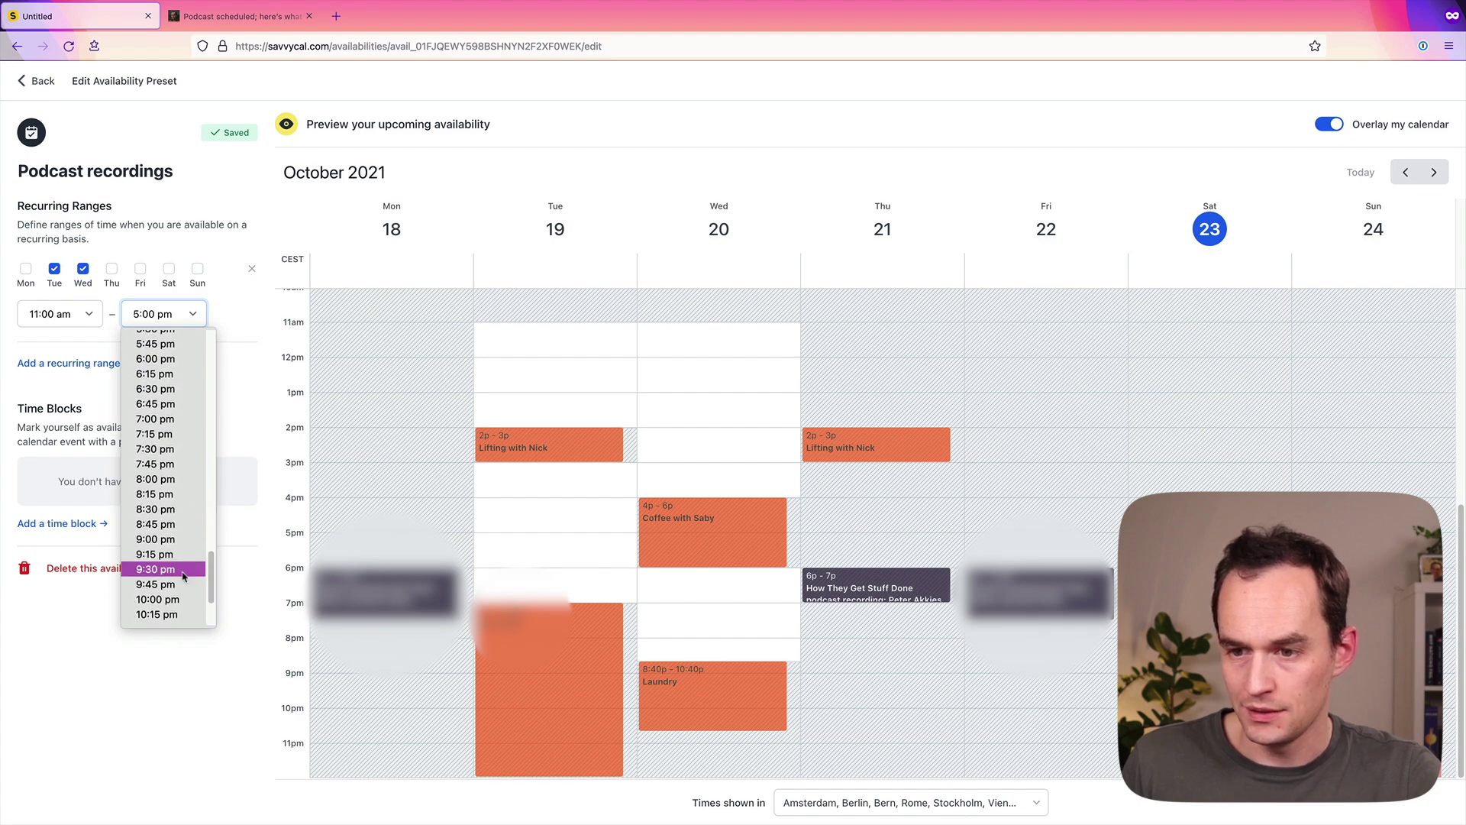
{"action": "left_click", "coordinate": [167, 601]}
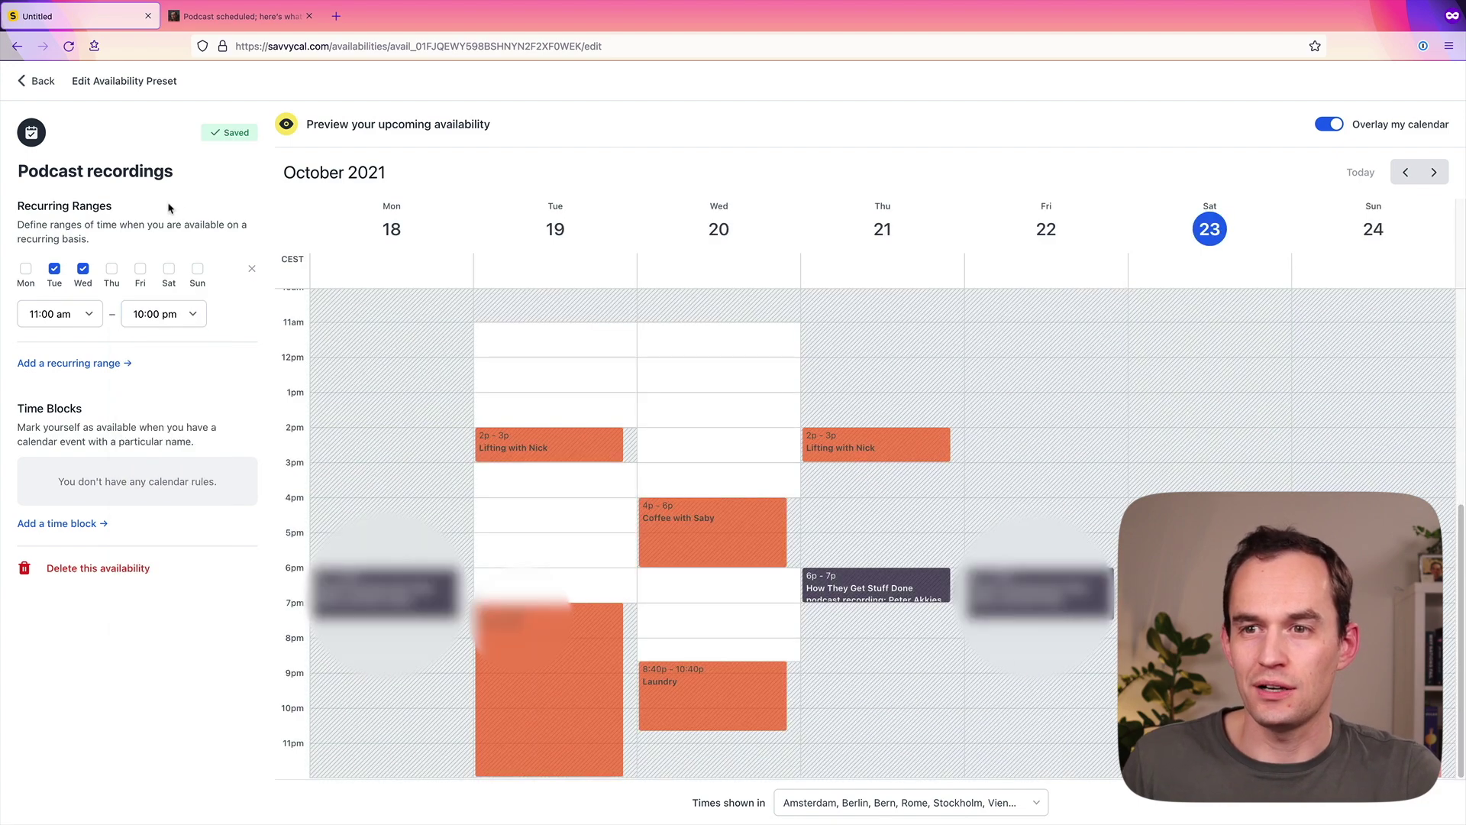
{"action": "left_click", "coordinate": [44, 82]}
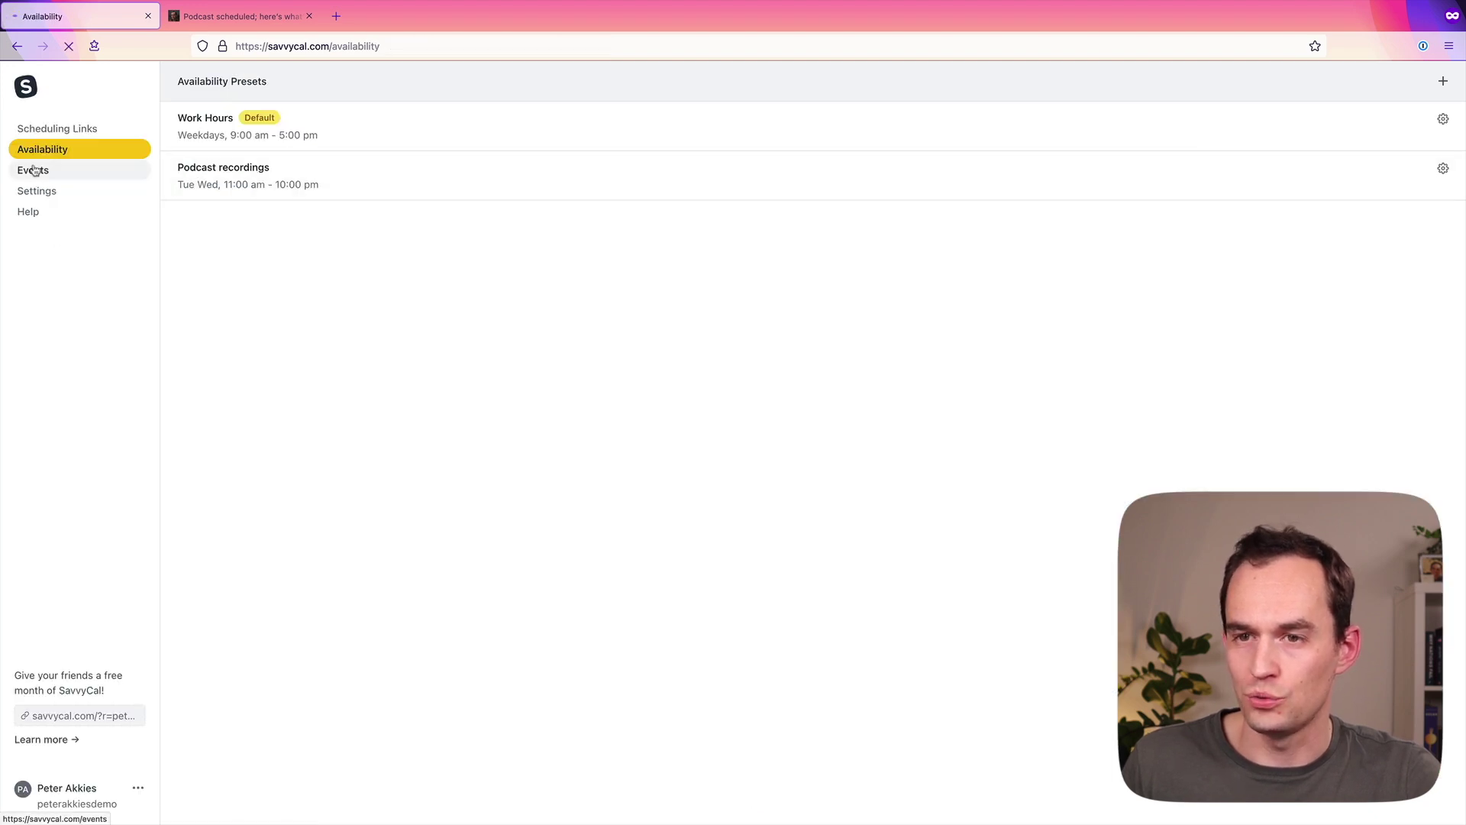
Step: Switch the podcast recording link's availability from Work Hours to Podcast recordings and preview November 1–7
{"action": "left_click", "coordinate": [69, 129]}
{"action": "left_click", "coordinate": [258, 252]}
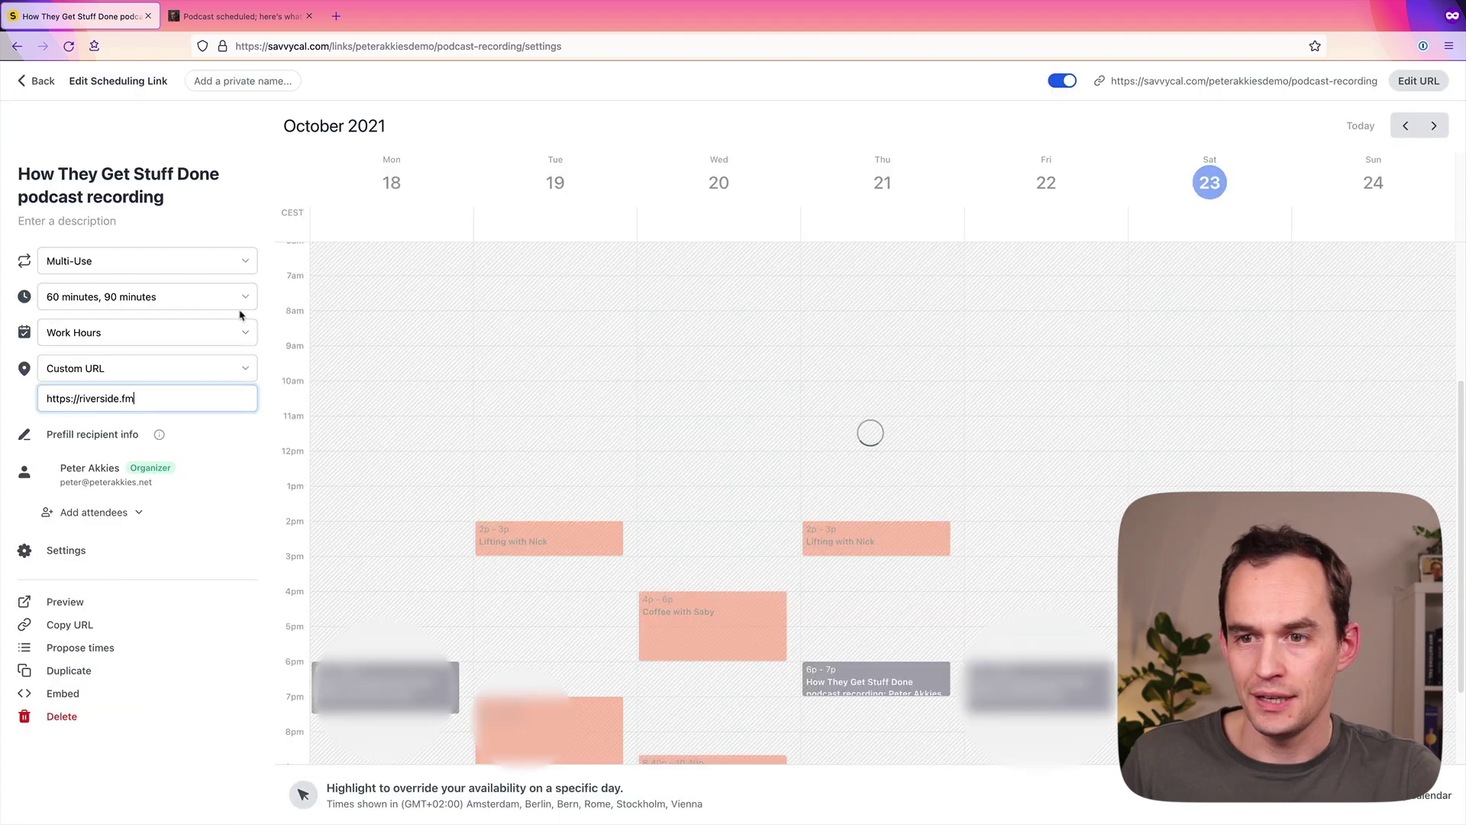
{"action": "left_click", "coordinate": [239, 330]}
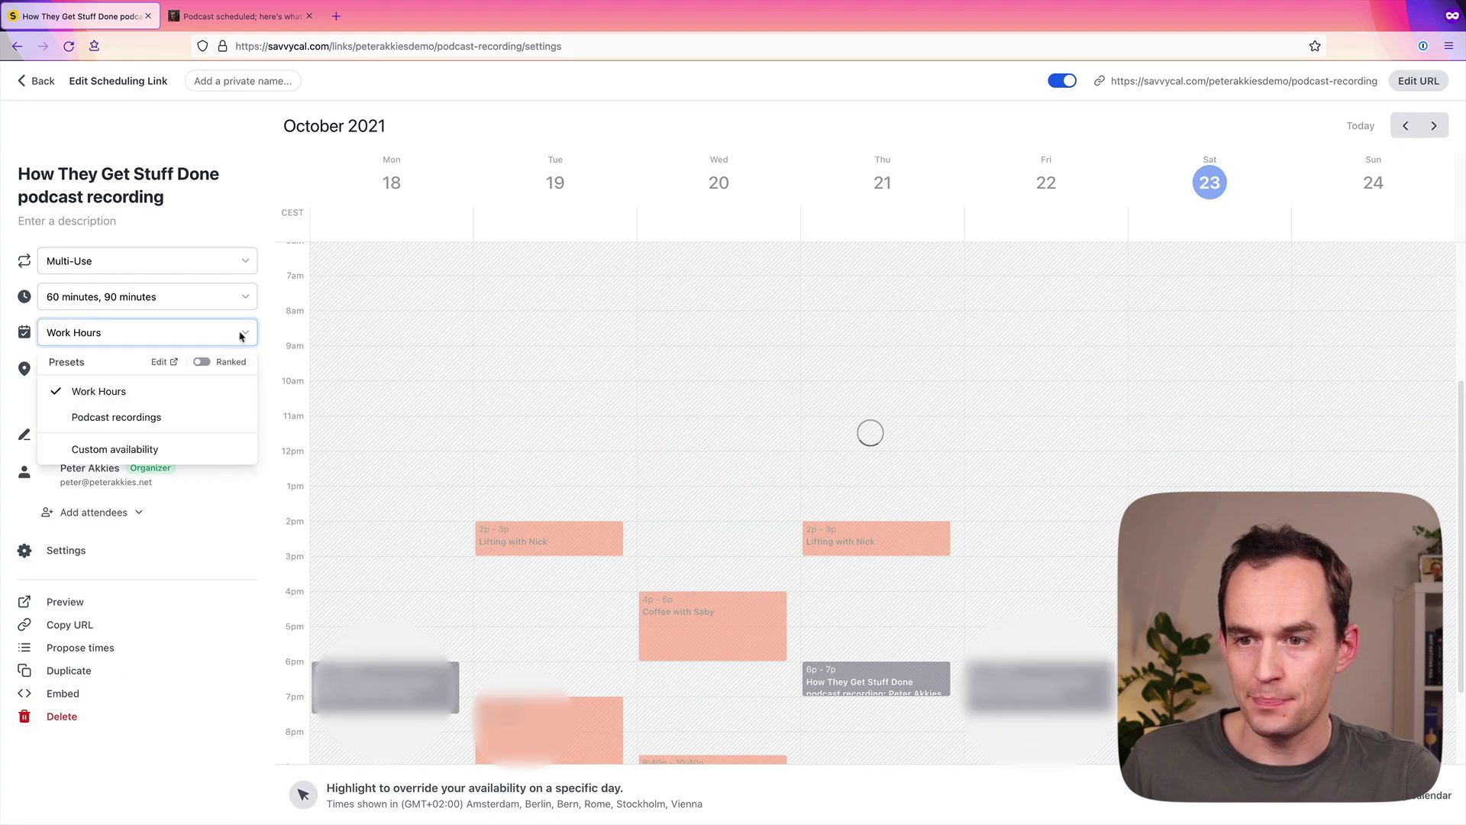
{"action": "left_click", "coordinate": [139, 421]}
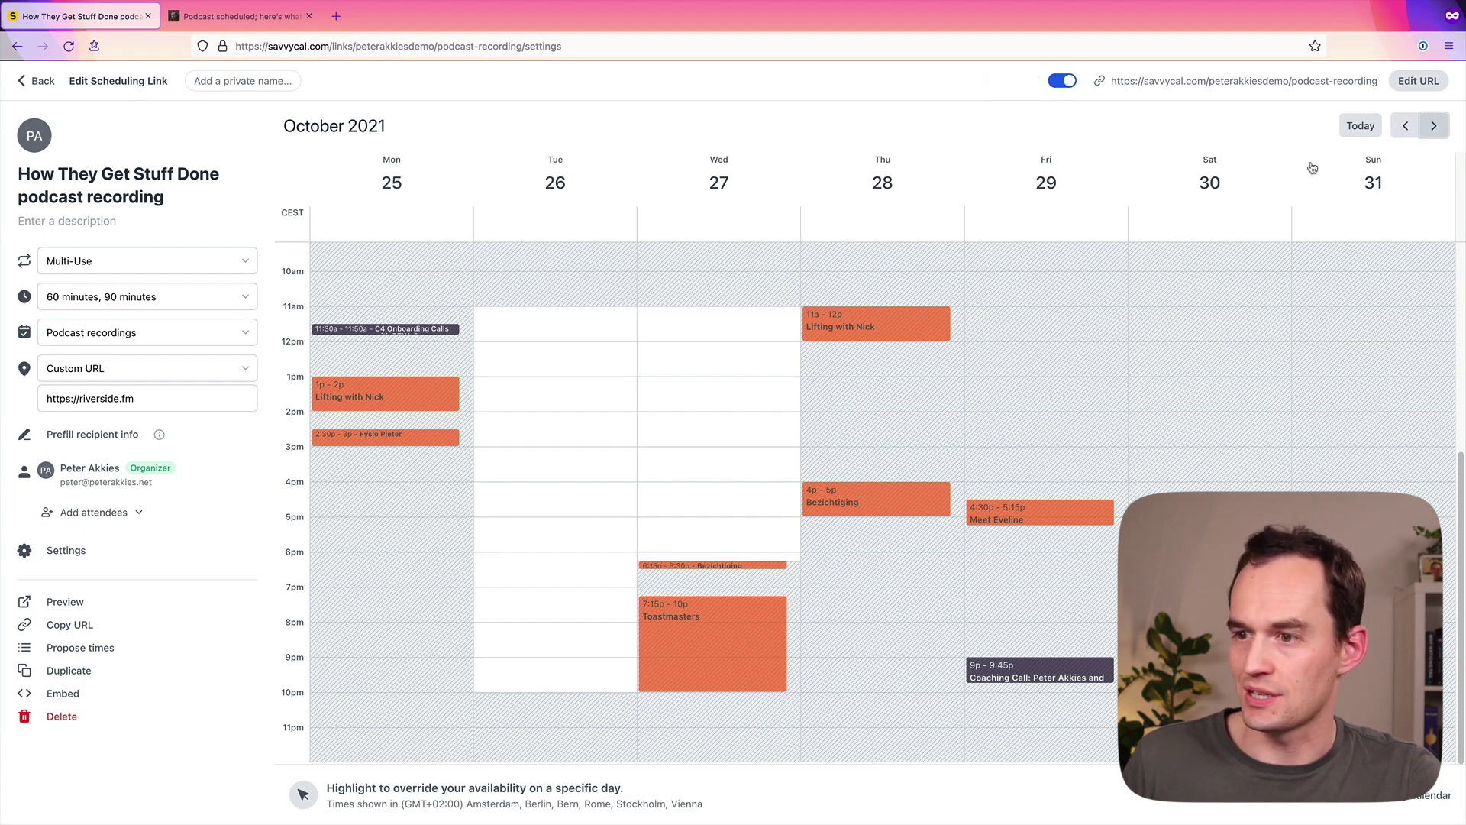
{"action": "left_click", "coordinate": [1433, 126]}
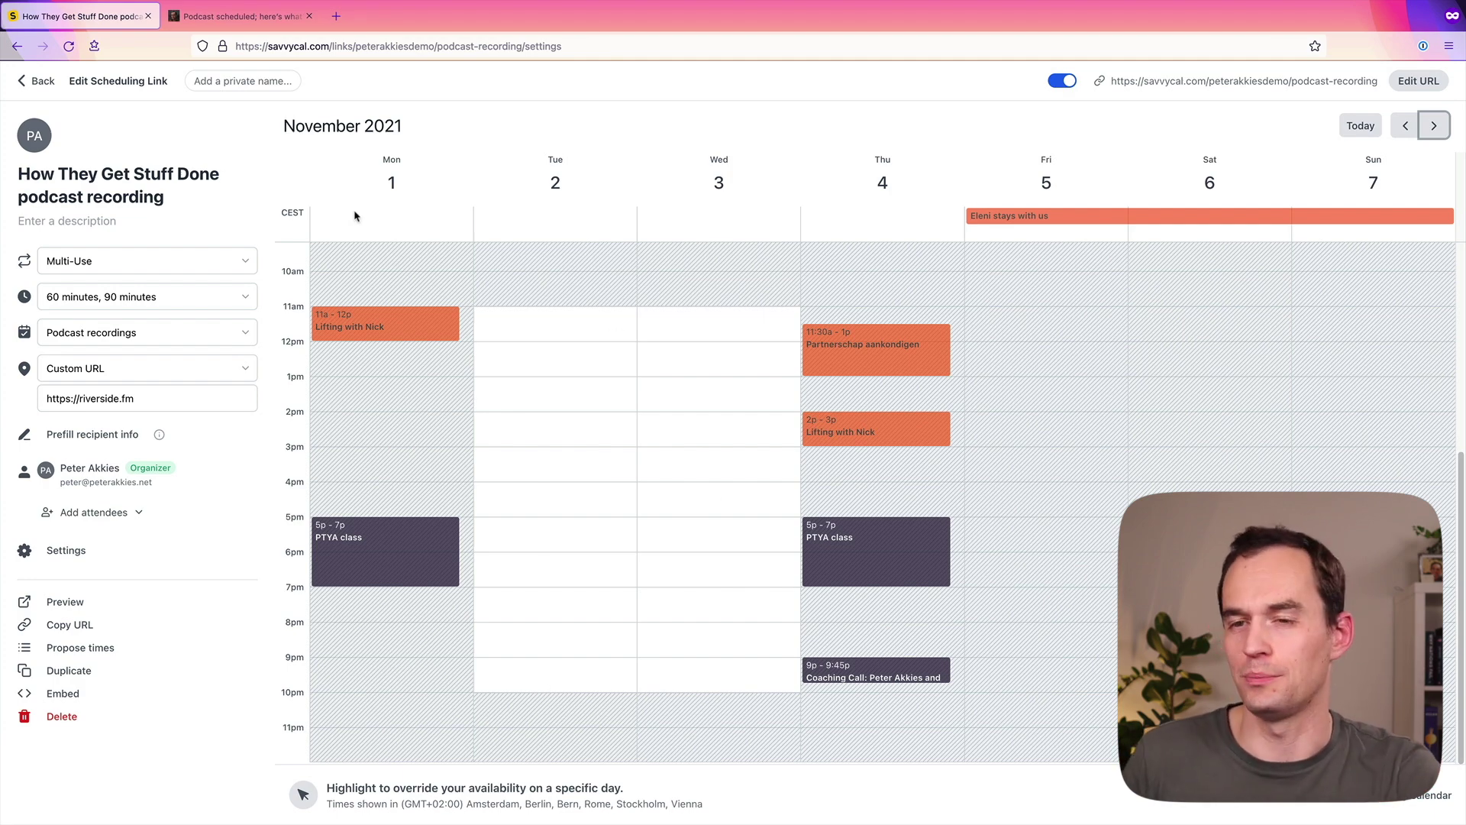
{"action": "left_click", "coordinate": [33, 84]}
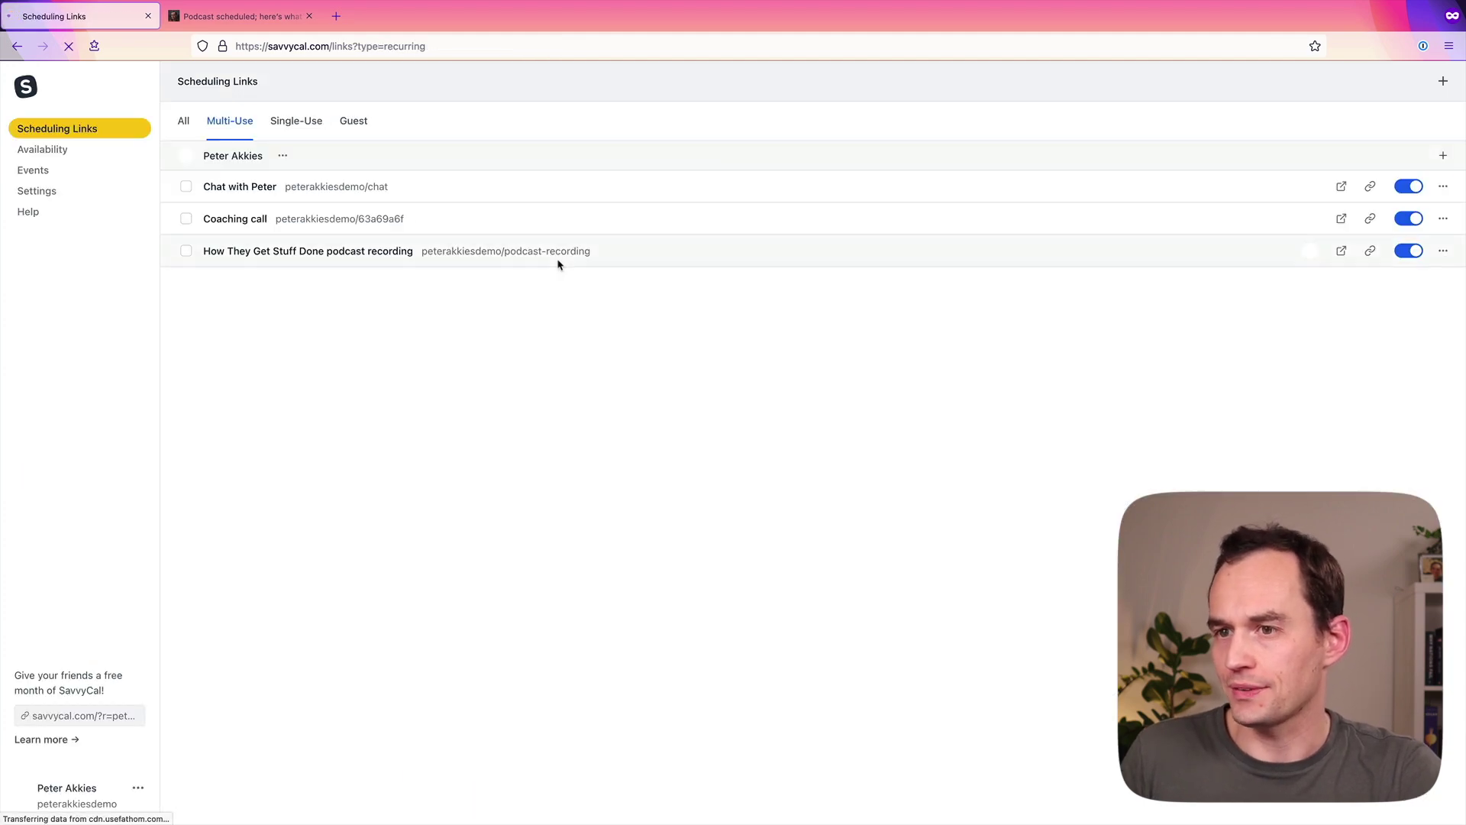
Step: In the Podcast recordings preset, block Tuesday 26 October in the October 25–31 week
{"action": "left_click", "coordinate": [42, 149]}
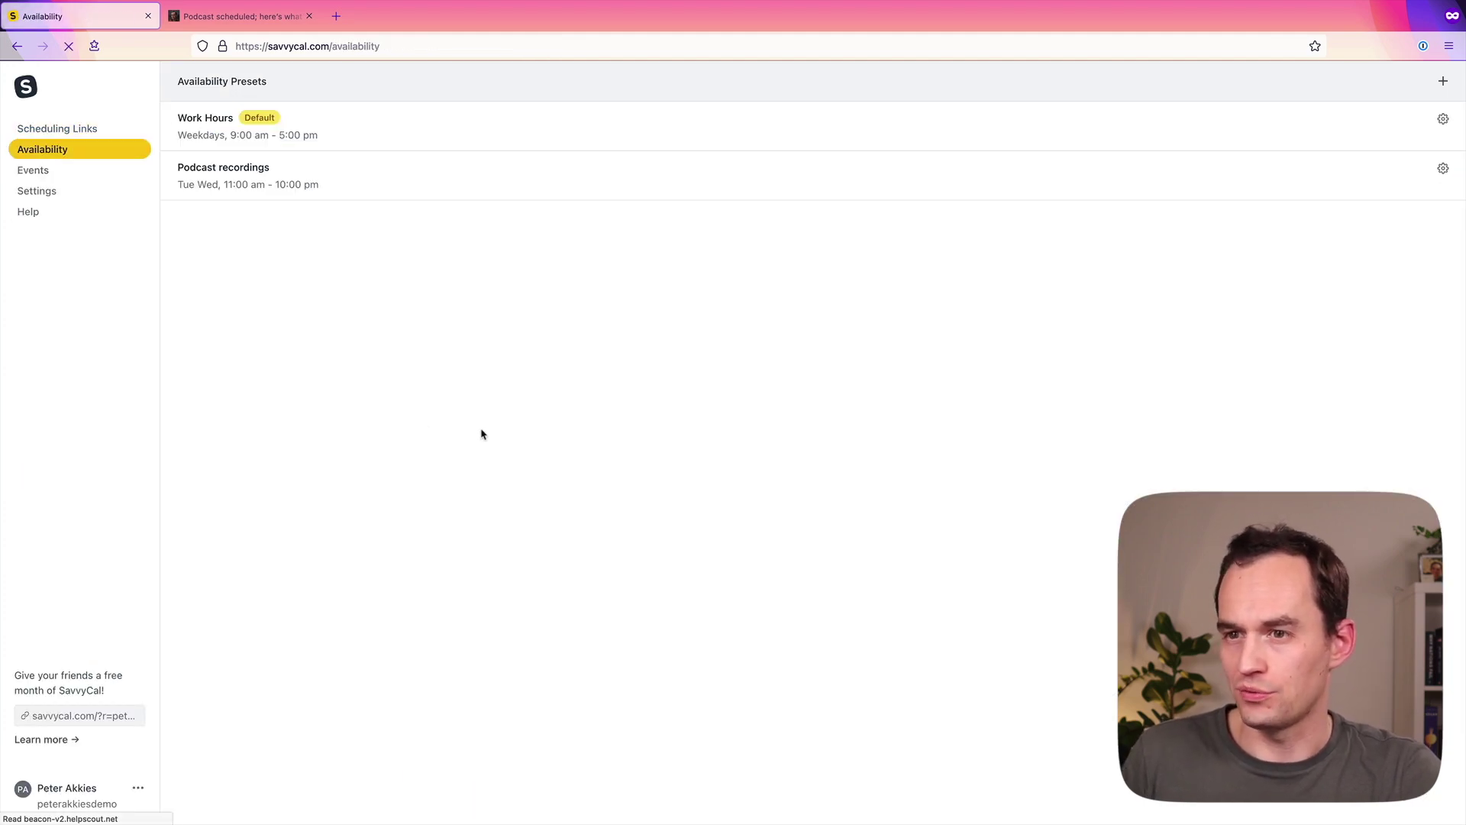
{"action": "left_click", "coordinate": [217, 167]}
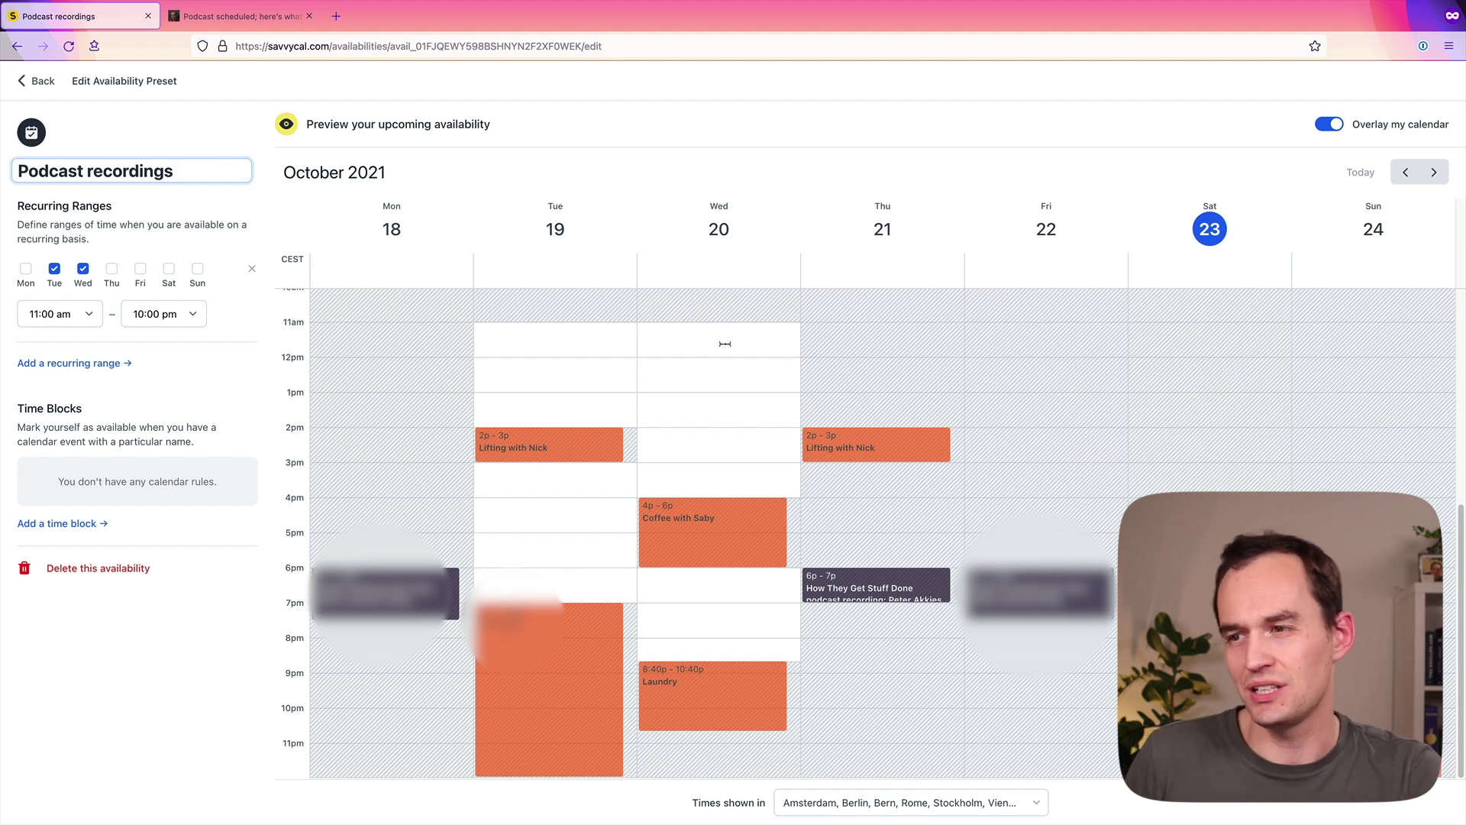
{"action": "left_click", "coordinate": [1433, 172]}
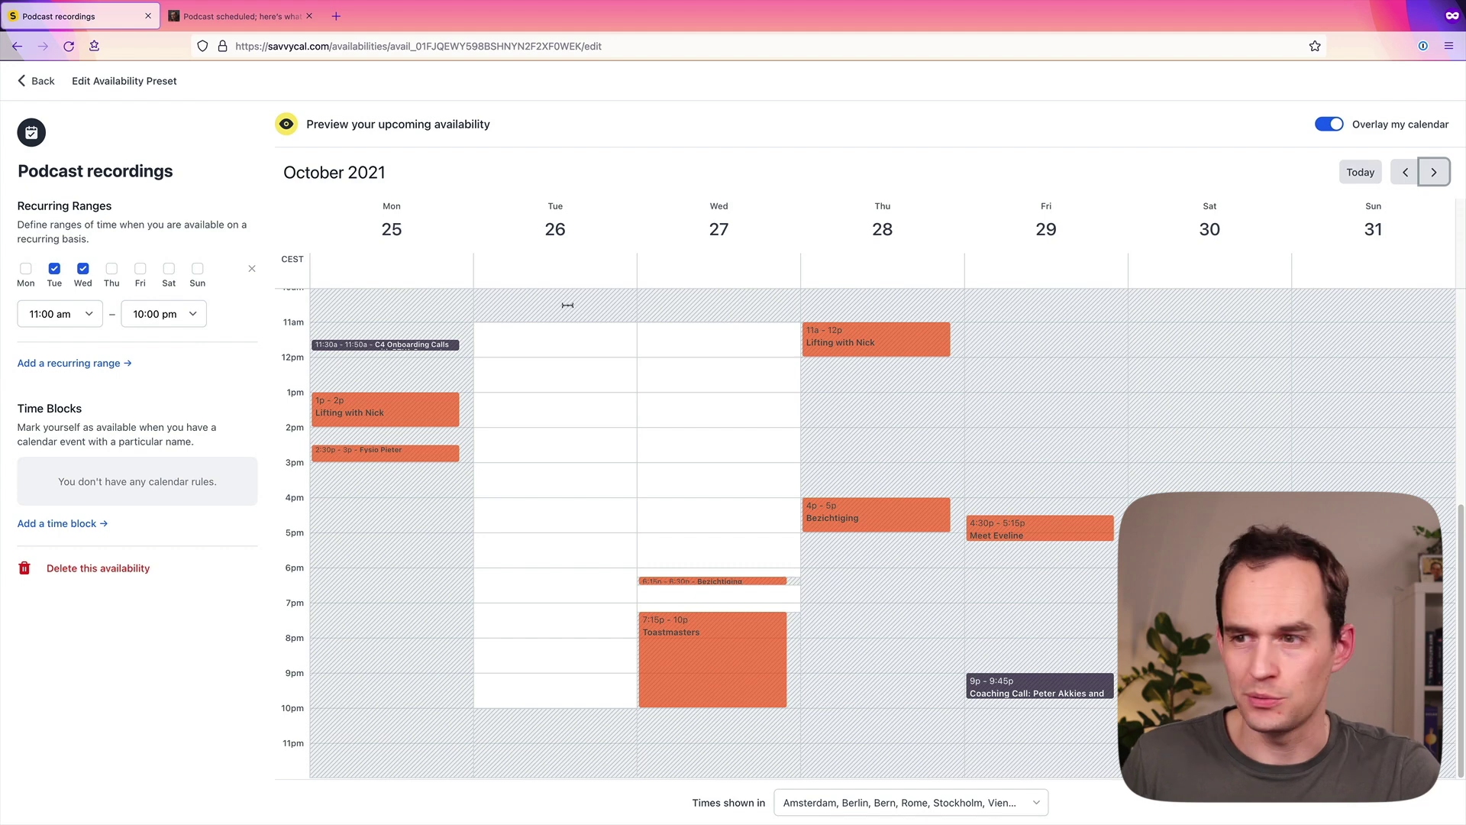
{"action": "left_click_drag", "start_coordinate": [568, 302], "coordinate": [573, 729]}
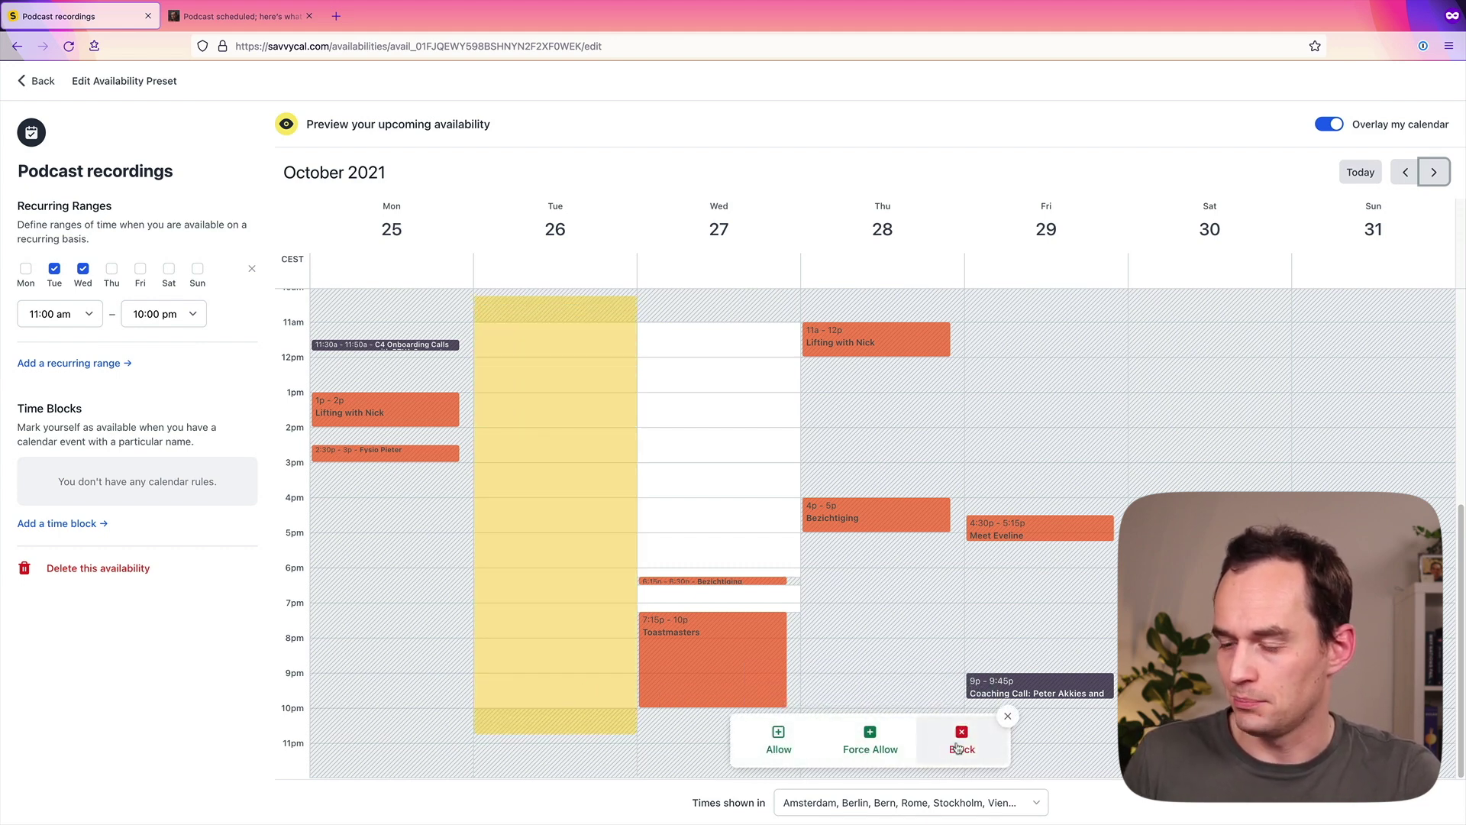
{"action": "left_click", "coordinate": [933, 739]}
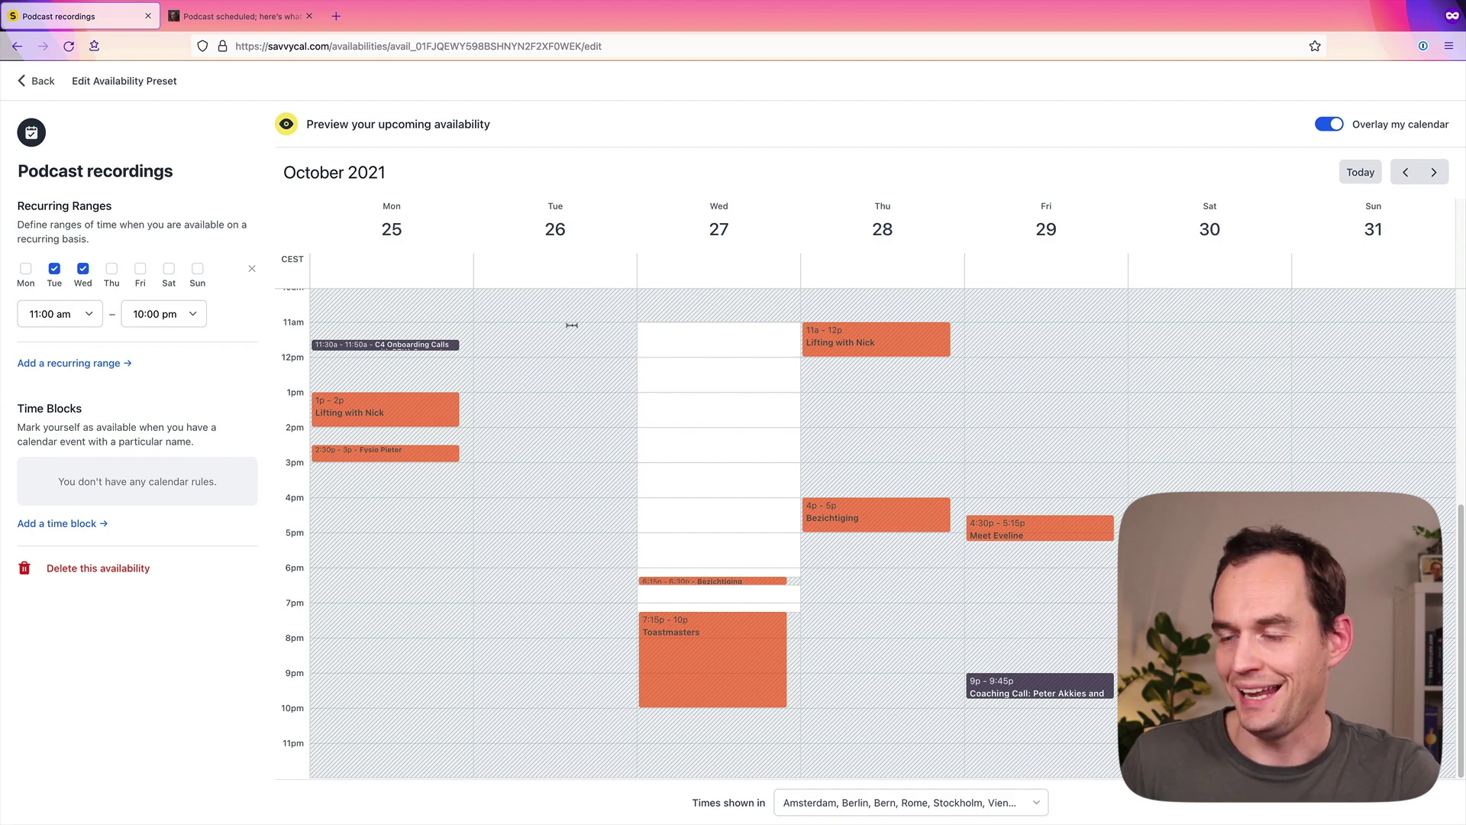
Step: Preview the podcast booking page's next week, showing only Wednesday the 27th open, then close it
{"action": "left_click", "coordinate": [39, 81]}
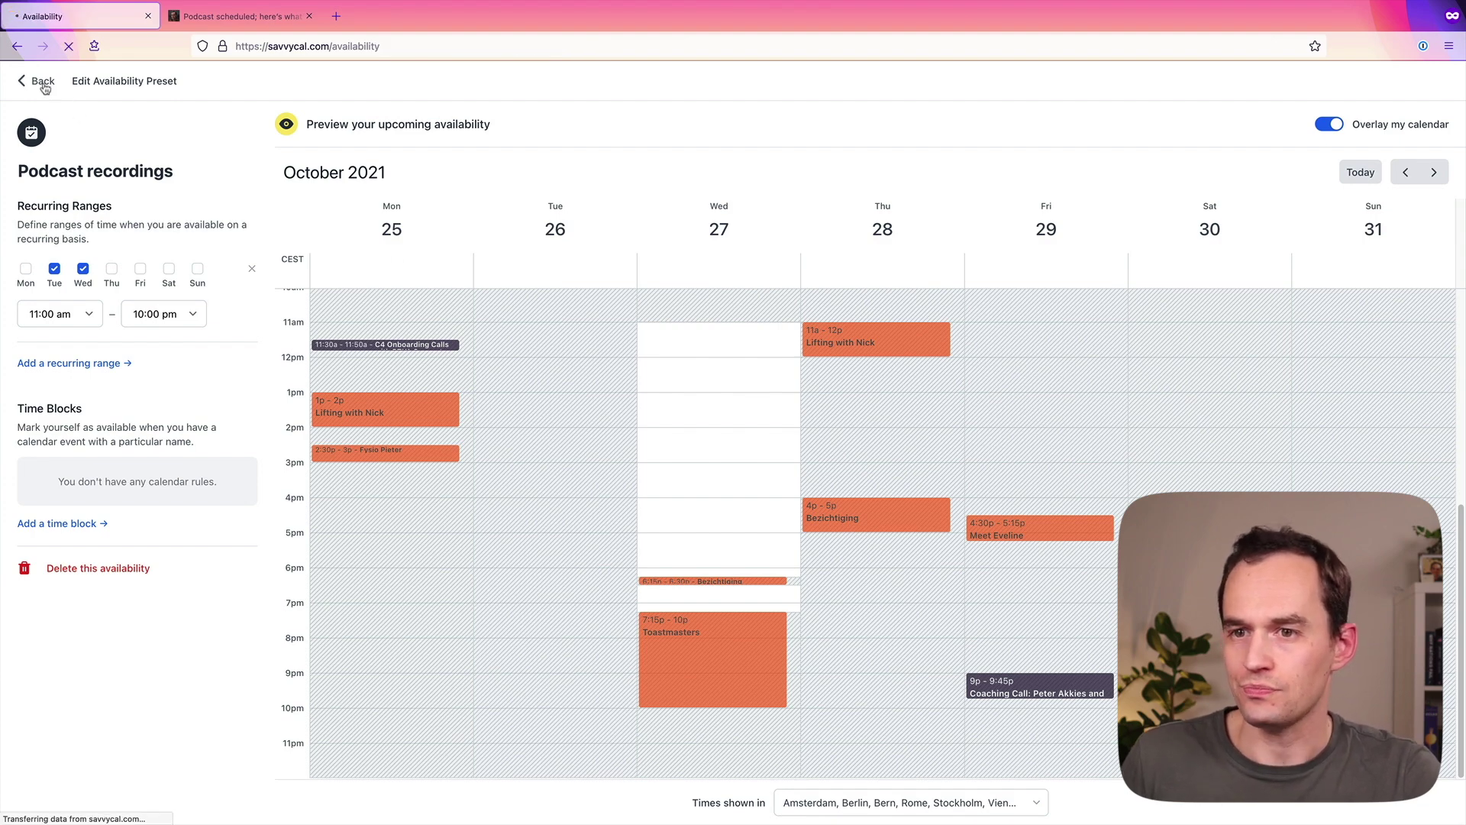
{"action": "left_click", "coordinate": [54, 127]}
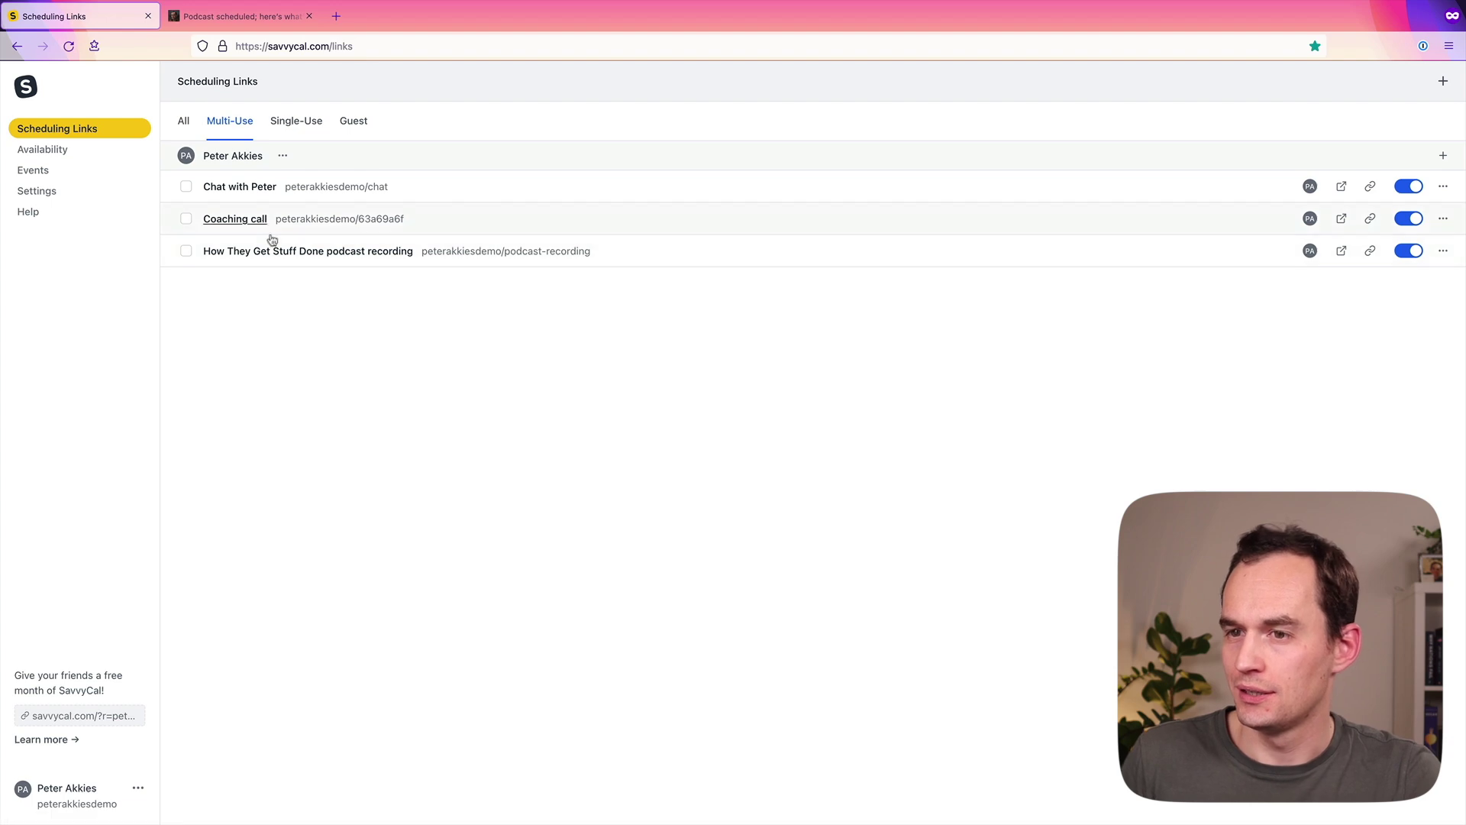
{"action": "left_click", "coordinate": [1341, 251]}
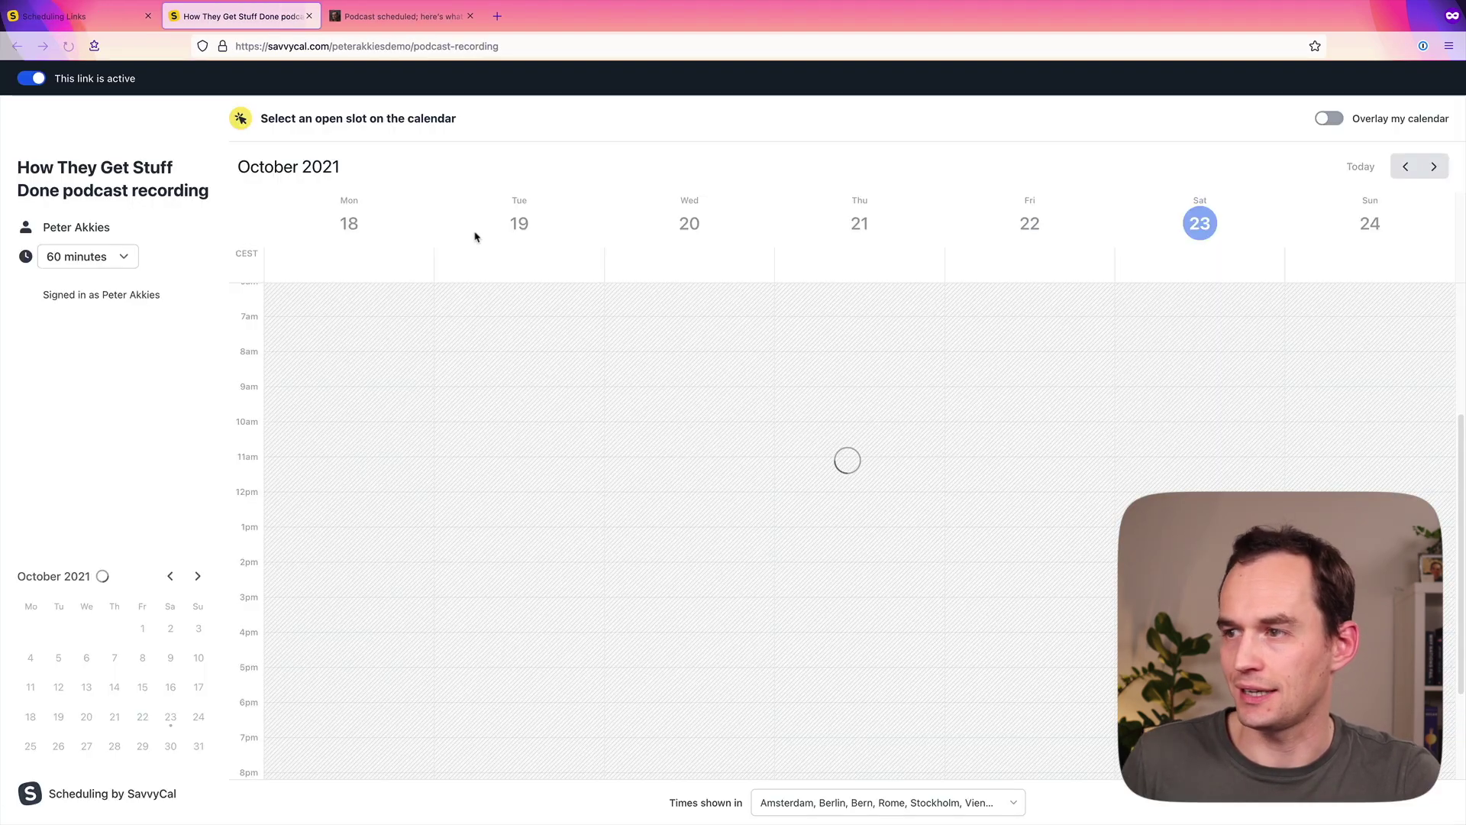
{"action": "left_click", "coordinate": [1434, 168]}
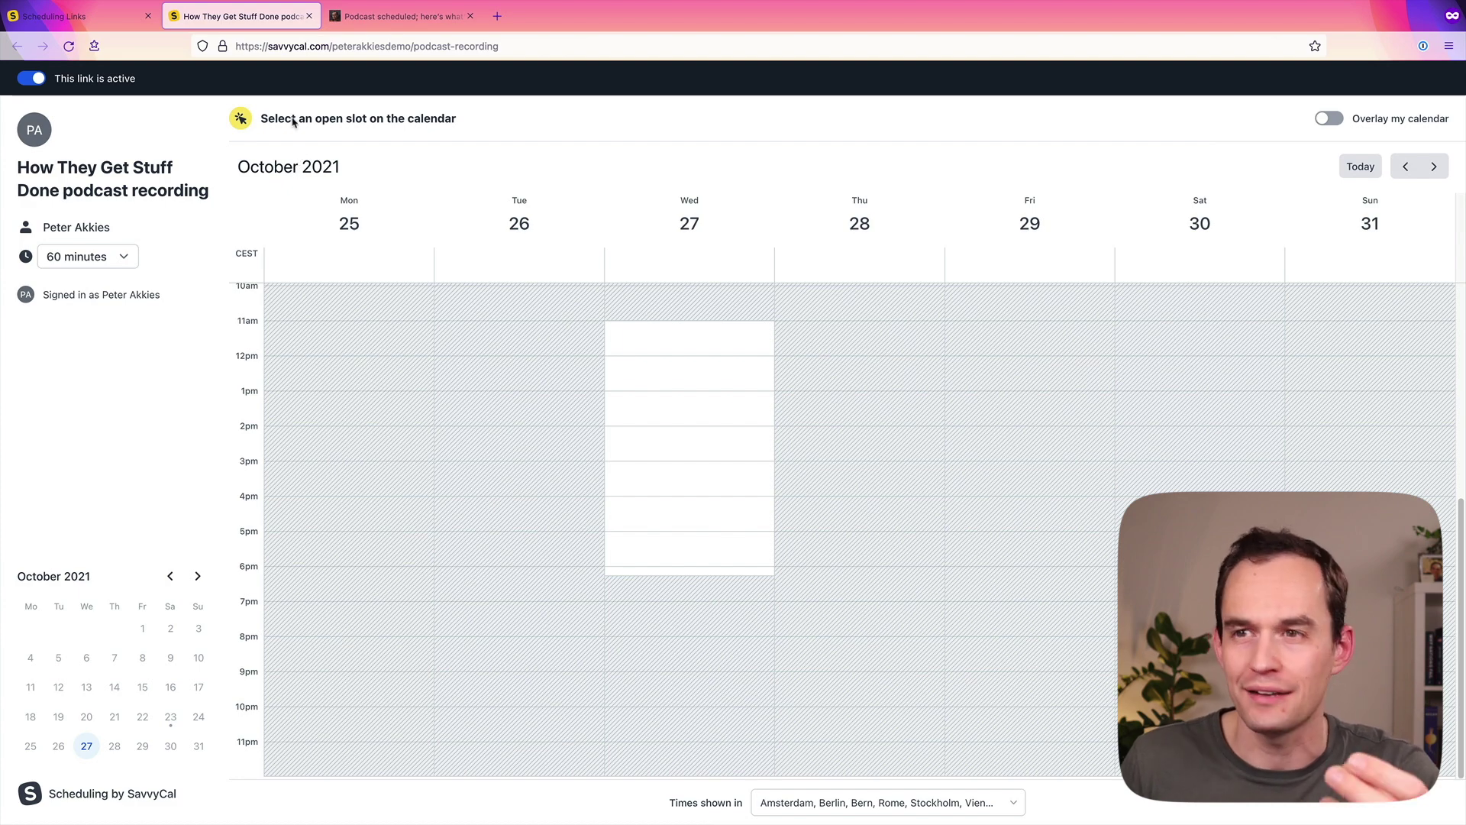
{"action": "left_click", "coordinate": [118, 21]}
{"action": "left_click", "coordinate": [310, 16]}
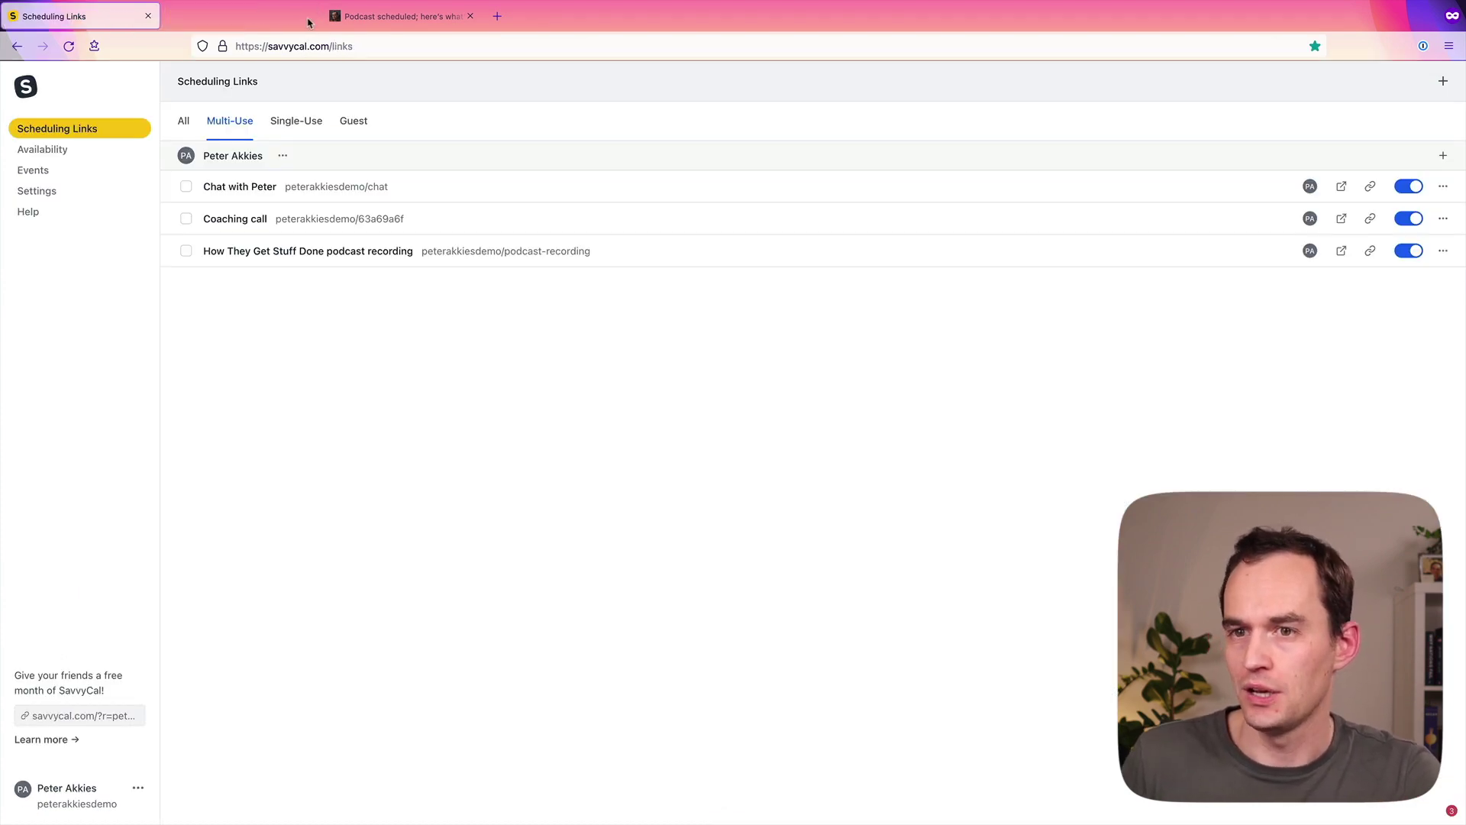
Step: Set default calendar event names to [Link Name]: [Attendees]
{"action": "left_click", "coordinate": [38, 190]}
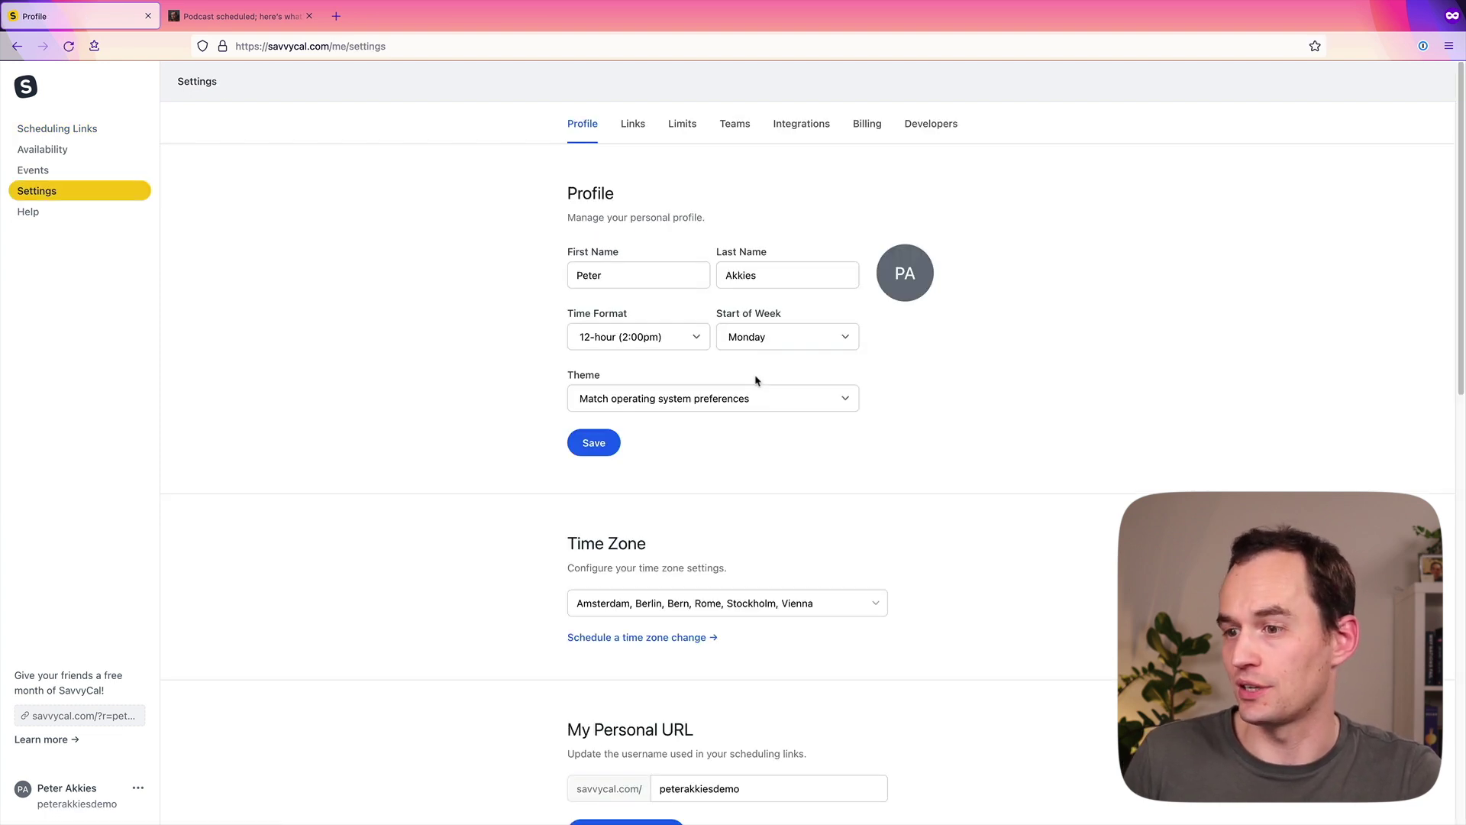
{"action": "left_click", "coordinate": [626, 125]}
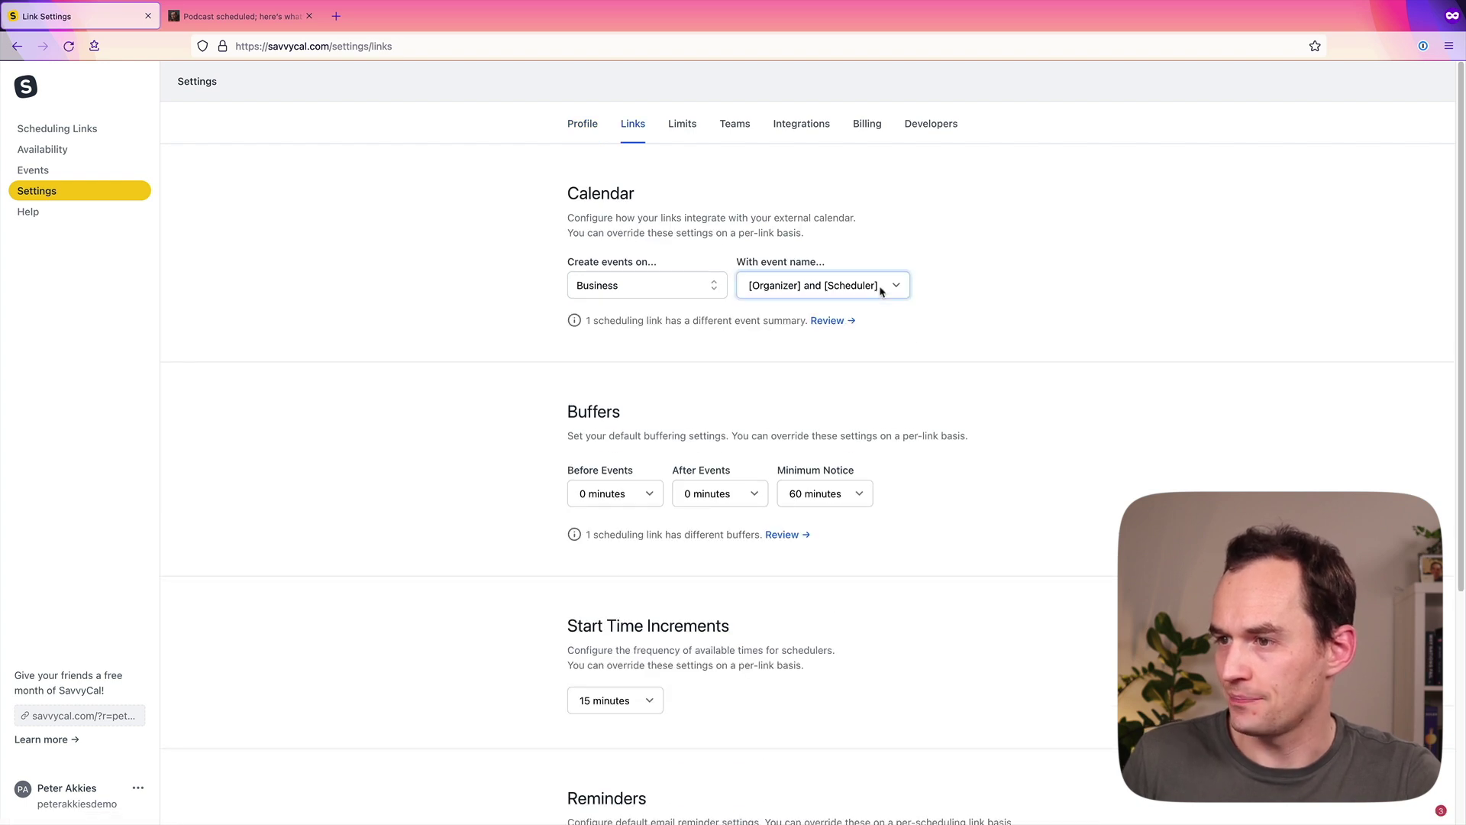
{"action": "left_click", "coordinate": [883, 287]}
{"action": "left_click", "coordinate": [851, 329]}
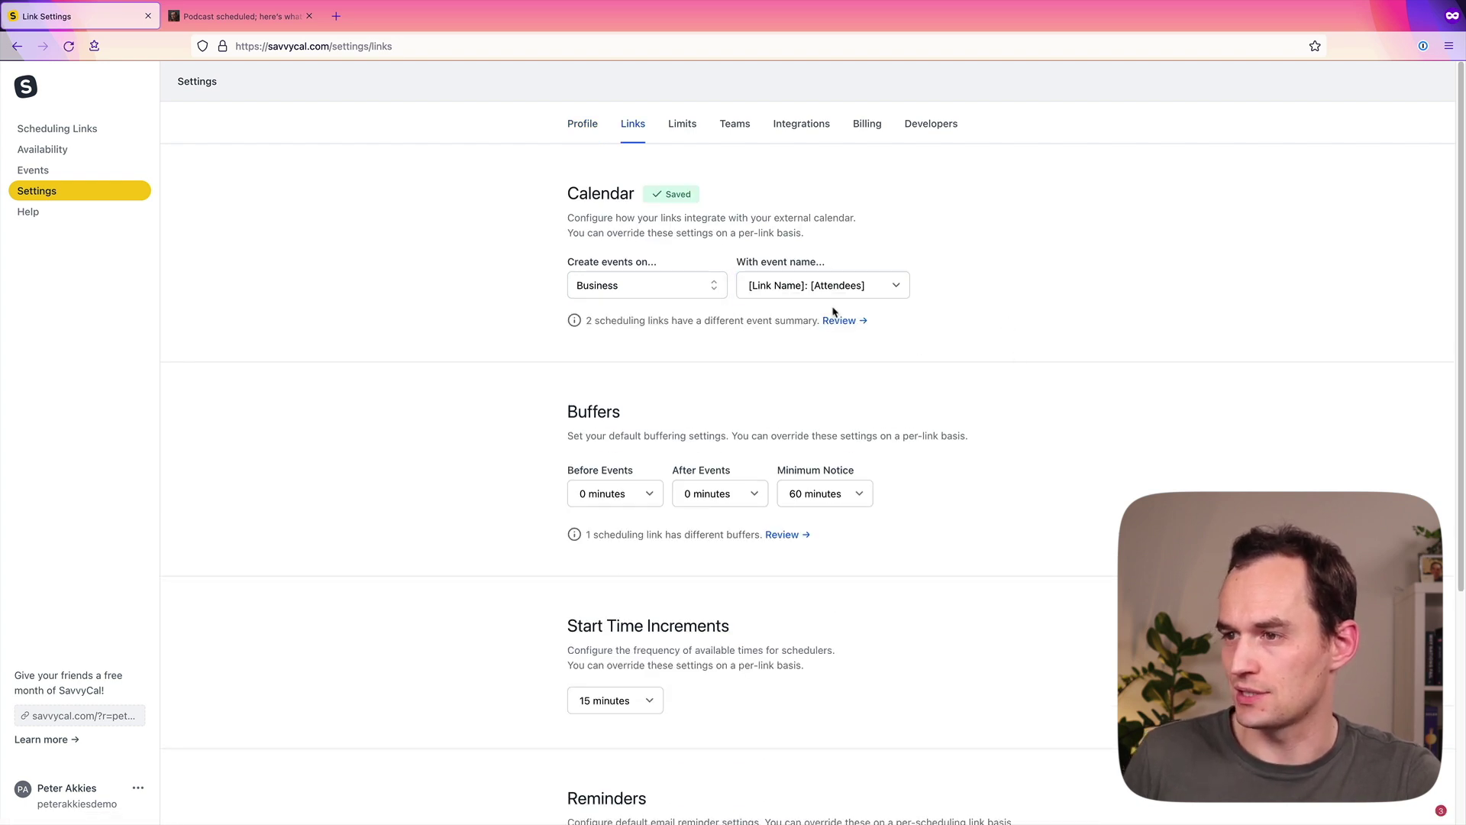
Step: Set default one-hour buffers before and after events and 48 hours' minimum notice
{"action": "scroll", "coordinate": [963, 312], "scroll_direction": "down", "scroll_amount": 3}
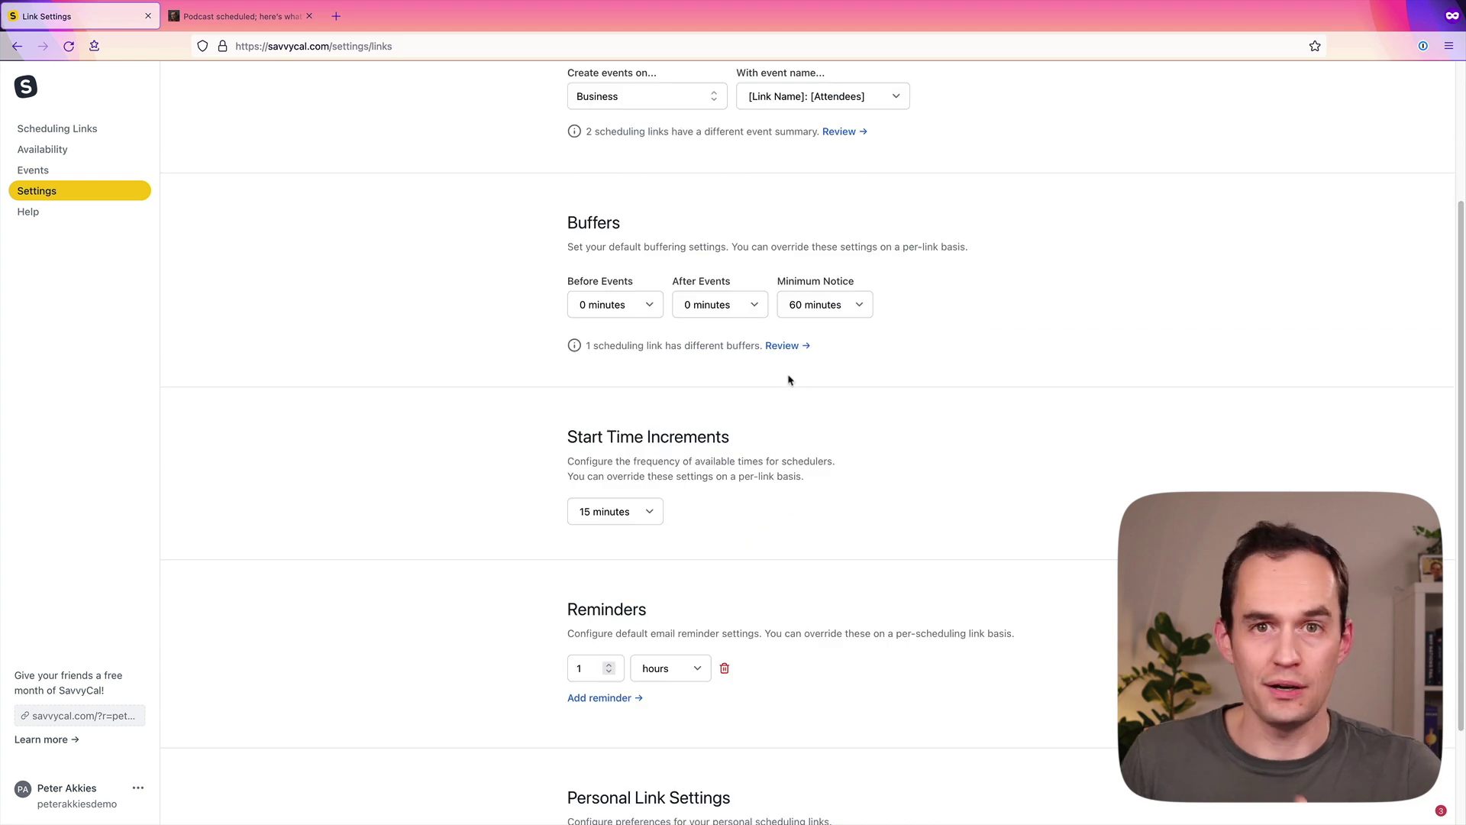
{"action": "left_click", "coordinate": [632, 304]}
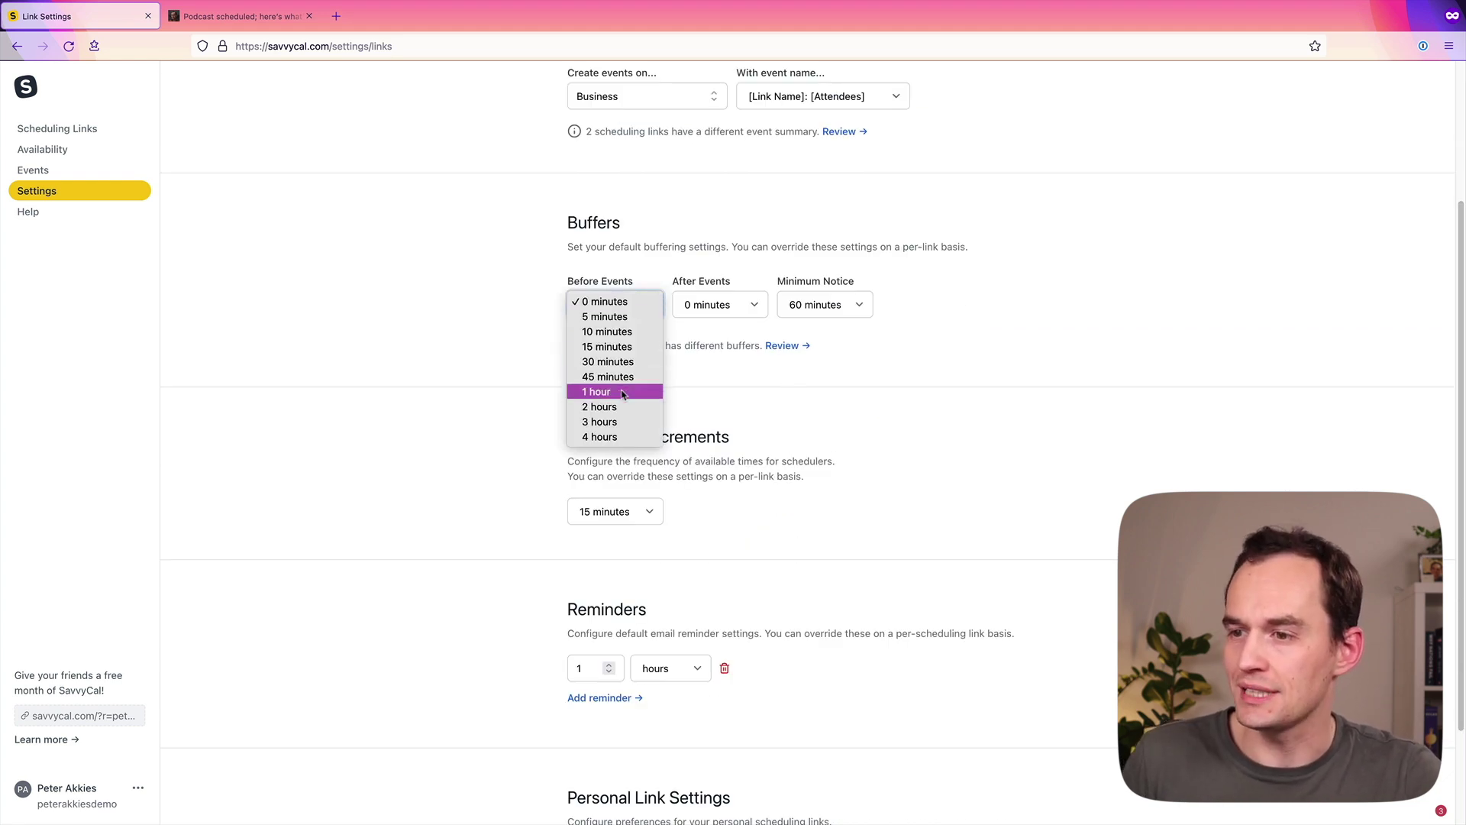
{"action": "left_click", "coordinate": [653, 362]}
{"action": "left_click", "coordinate": [722, 305]}
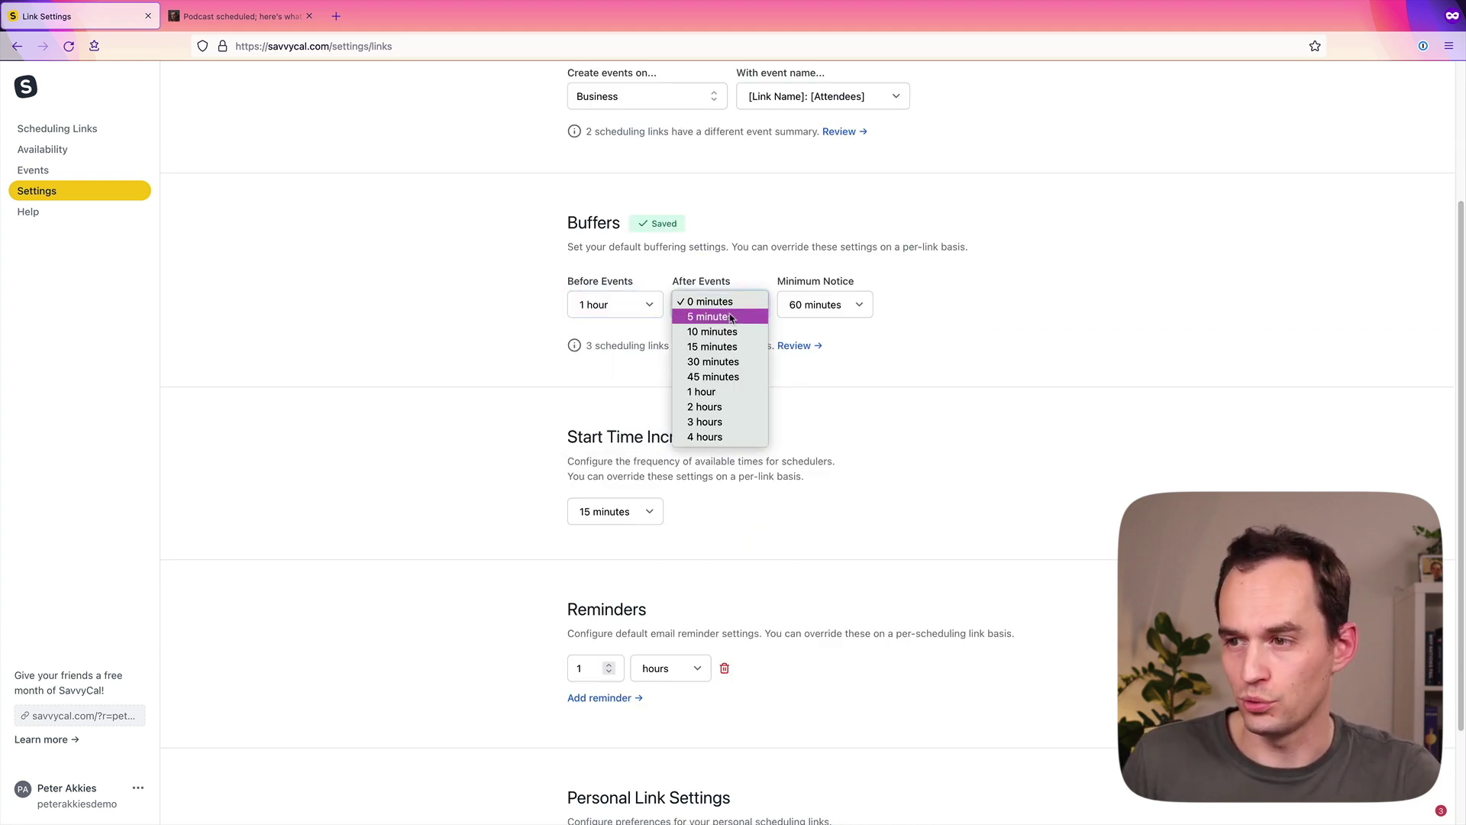
{"action": "left_click", "coordinate": [720, 387]}
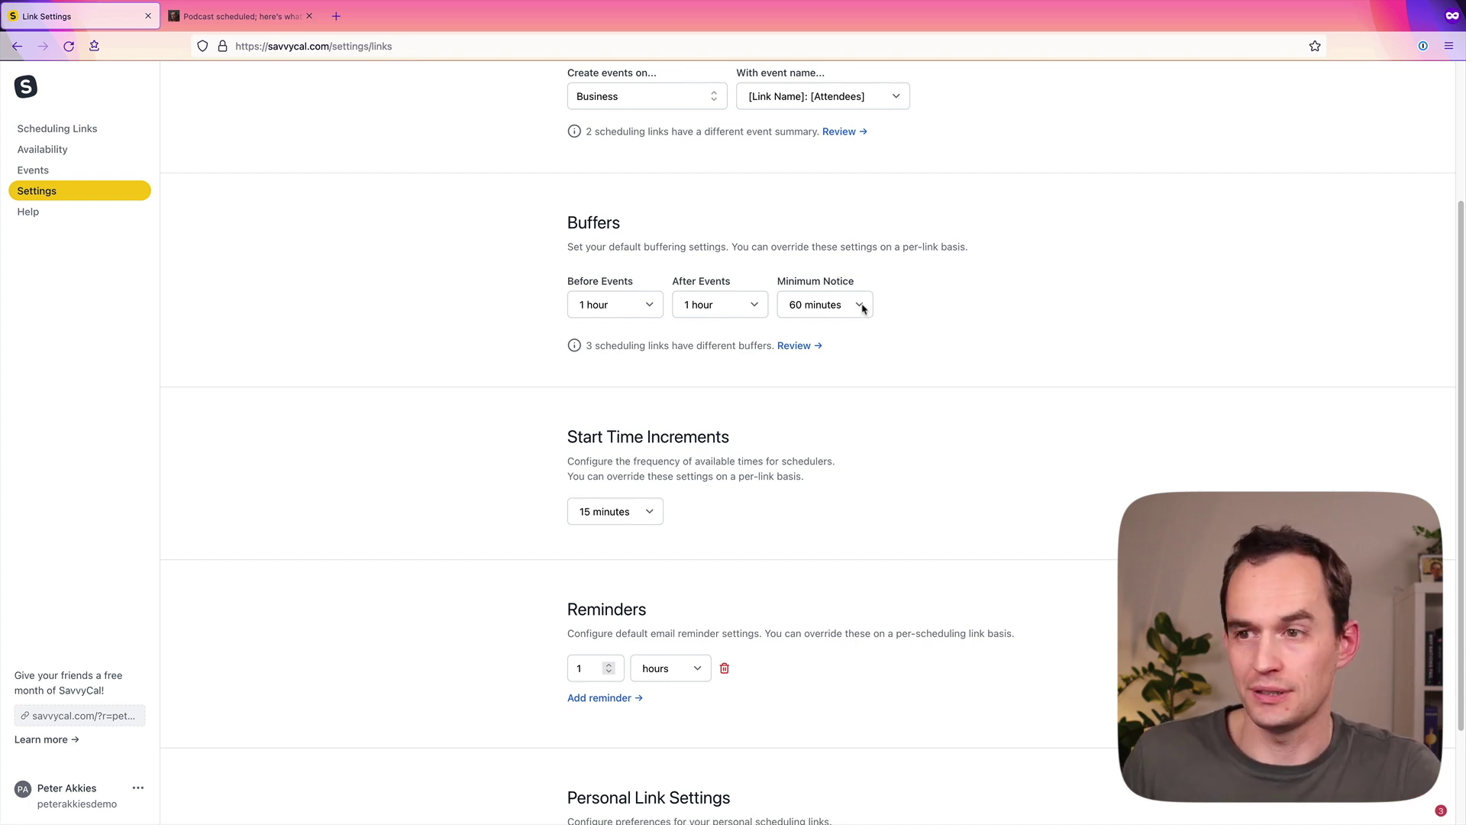
{"action": "left_click", "coordinate": [864, 308]}
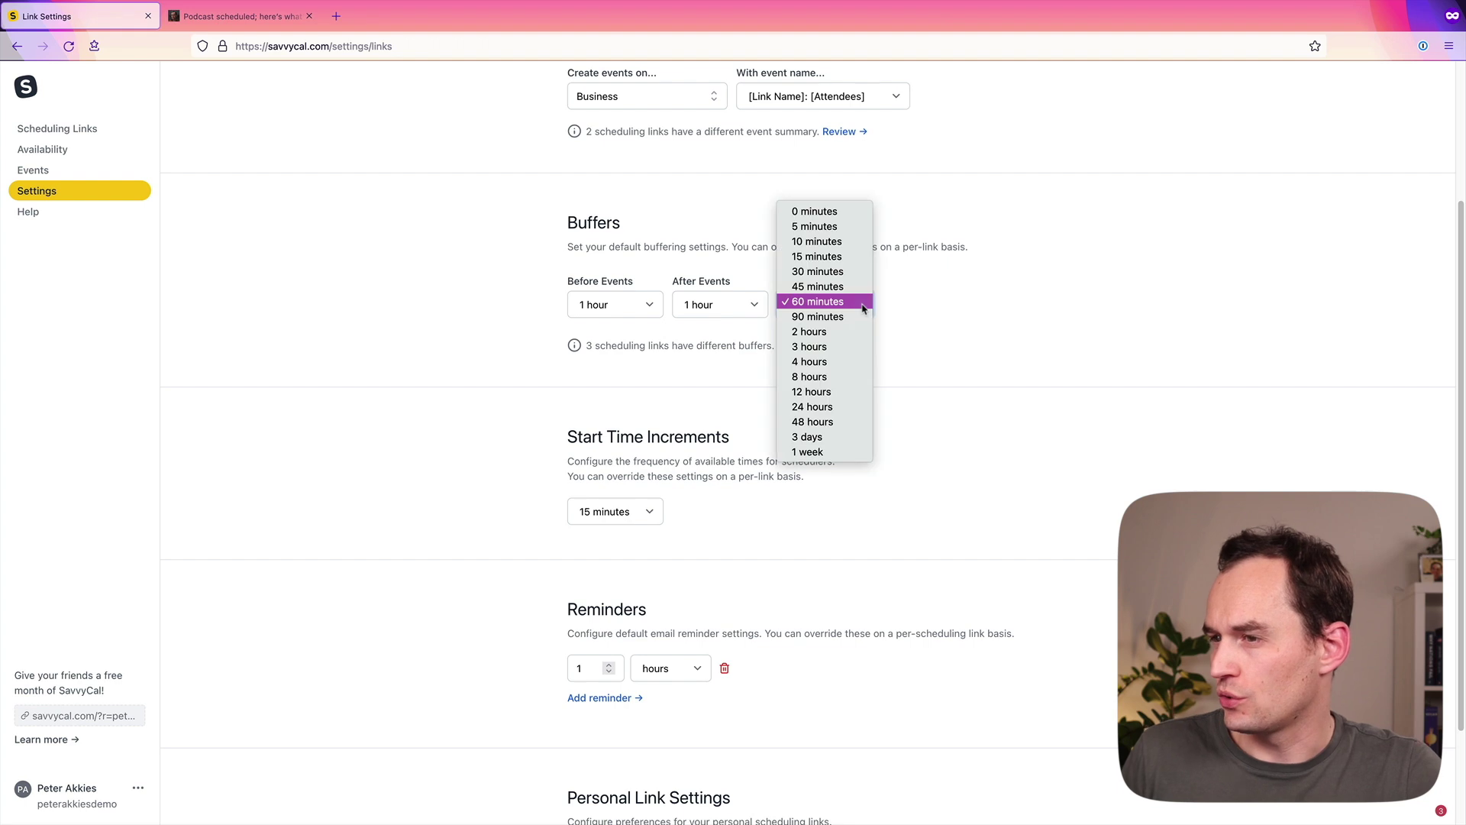
{"action": "left_click", "coordinate": [847, 425]}
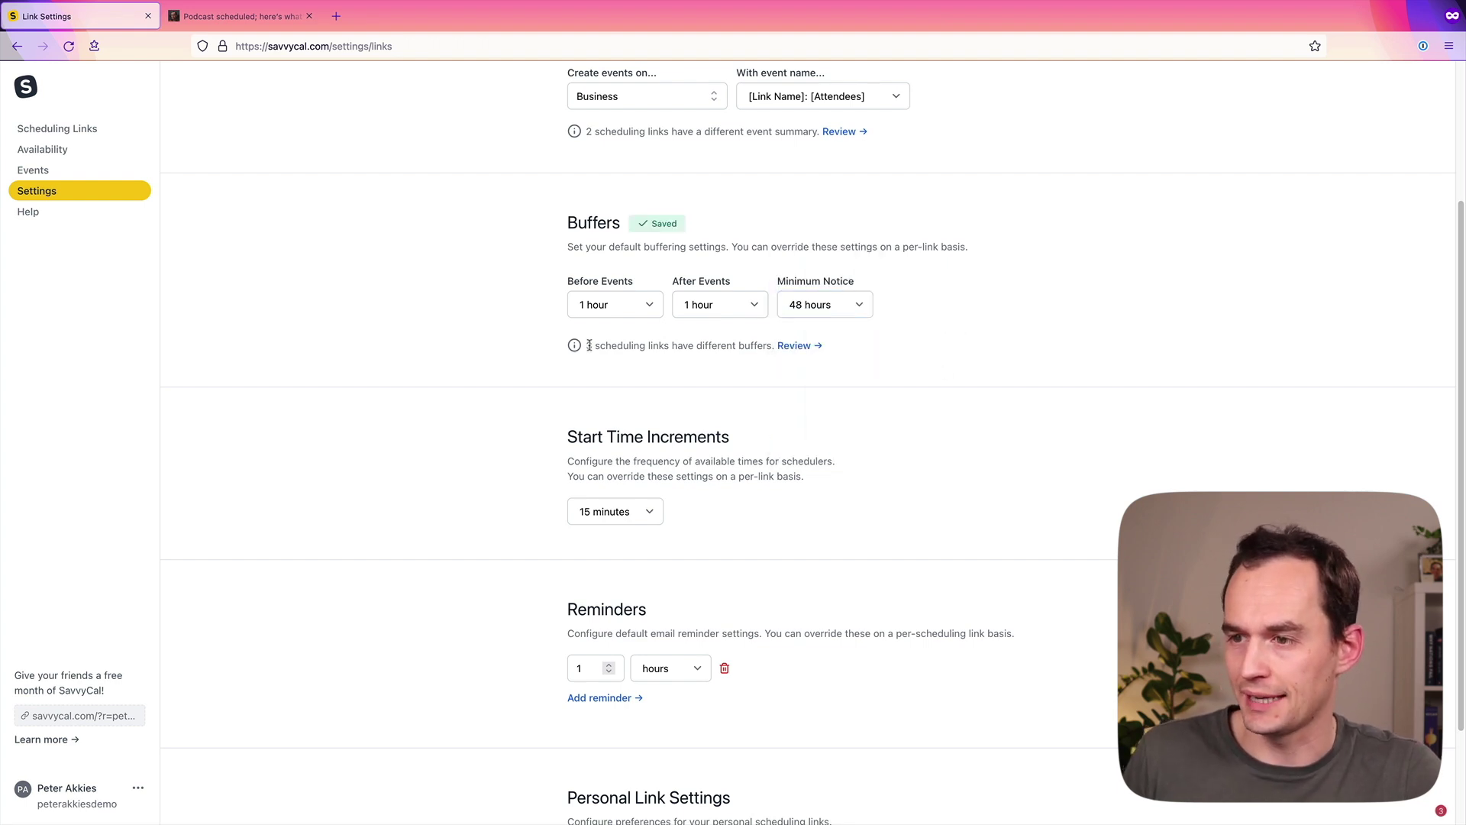
Step: Sync the links with differing buffers to the new default settings
{"action": "left_click_drag", "start_coordinate": [588, 345], "coordinate": [777, 345]}
{"action": "left_click", "coordinate": [776, 345]}
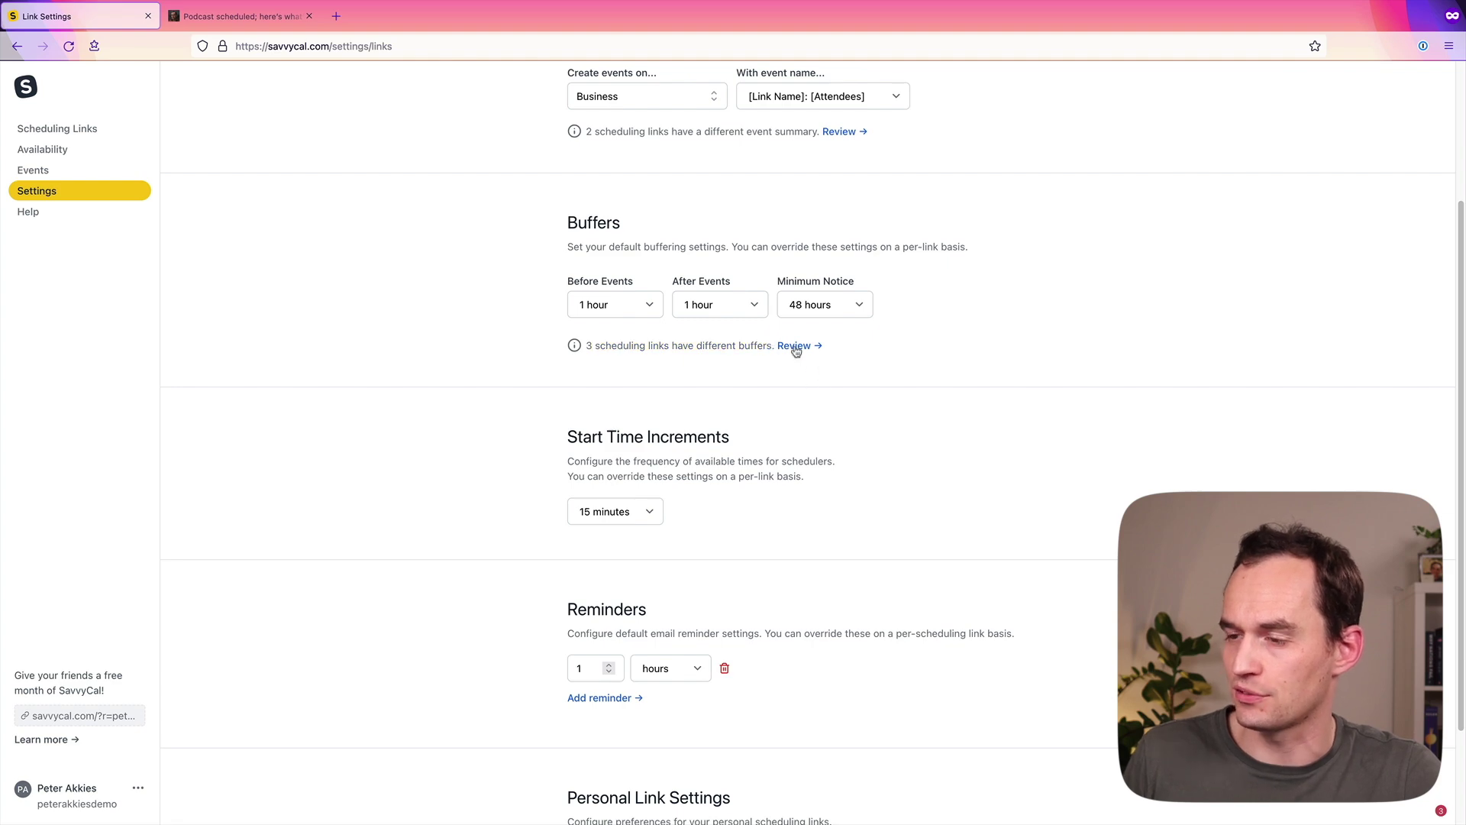
{"action": "left_click", "coordinate": [795, 348]}
{"action": "left_click", "coordinate": [855, 563]}
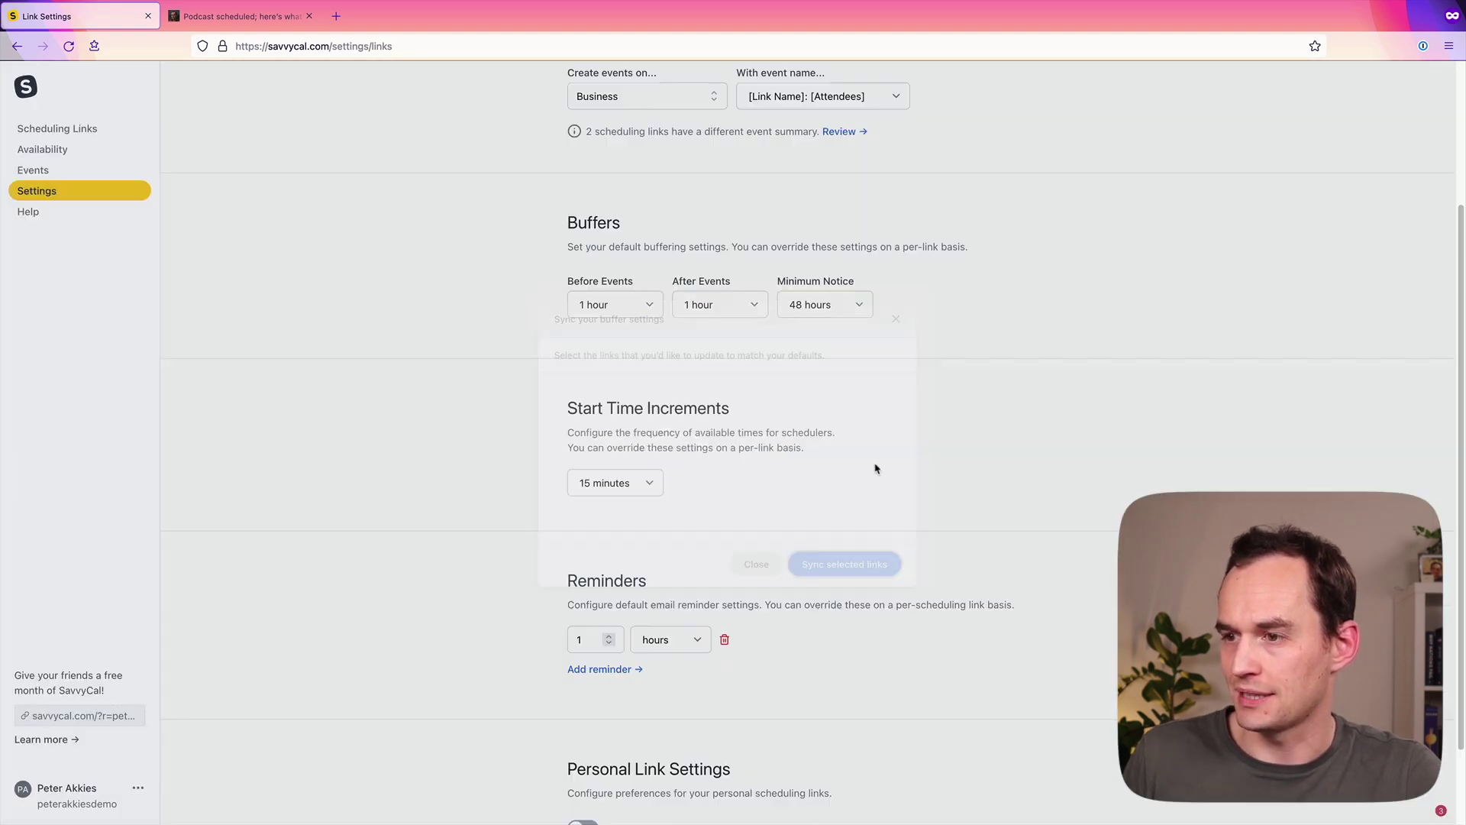
{"action": "scroll", "coordinate": [953, 479], "scroll_direction": "down", "scroll_amount": 3}
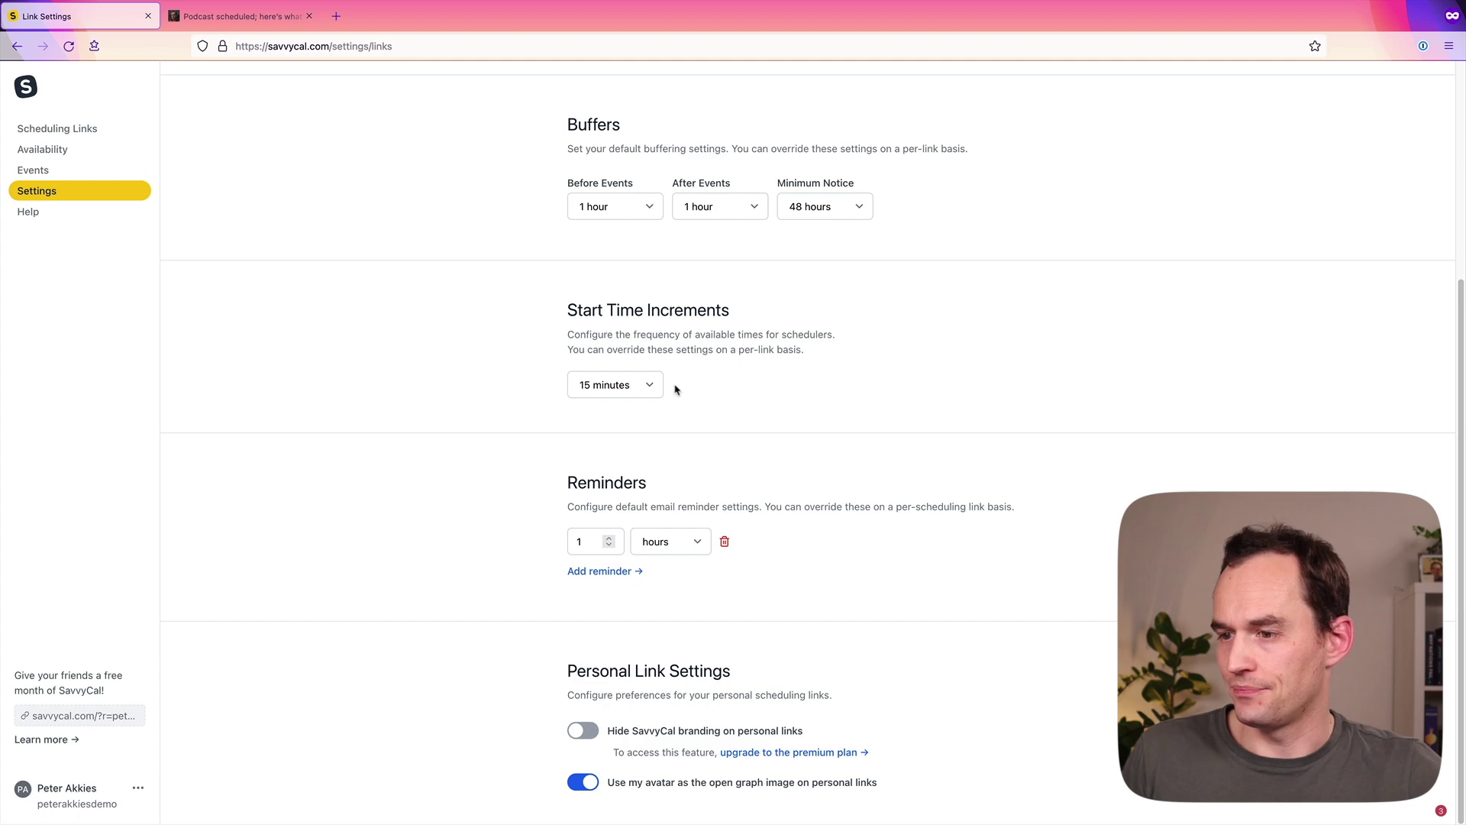
{"action": "scroll", "coordinate": [722, 509], "scroll_direction": "up", "scroll_amount": 5}
{"action": "left_click", "coordinate": [685, 136]}
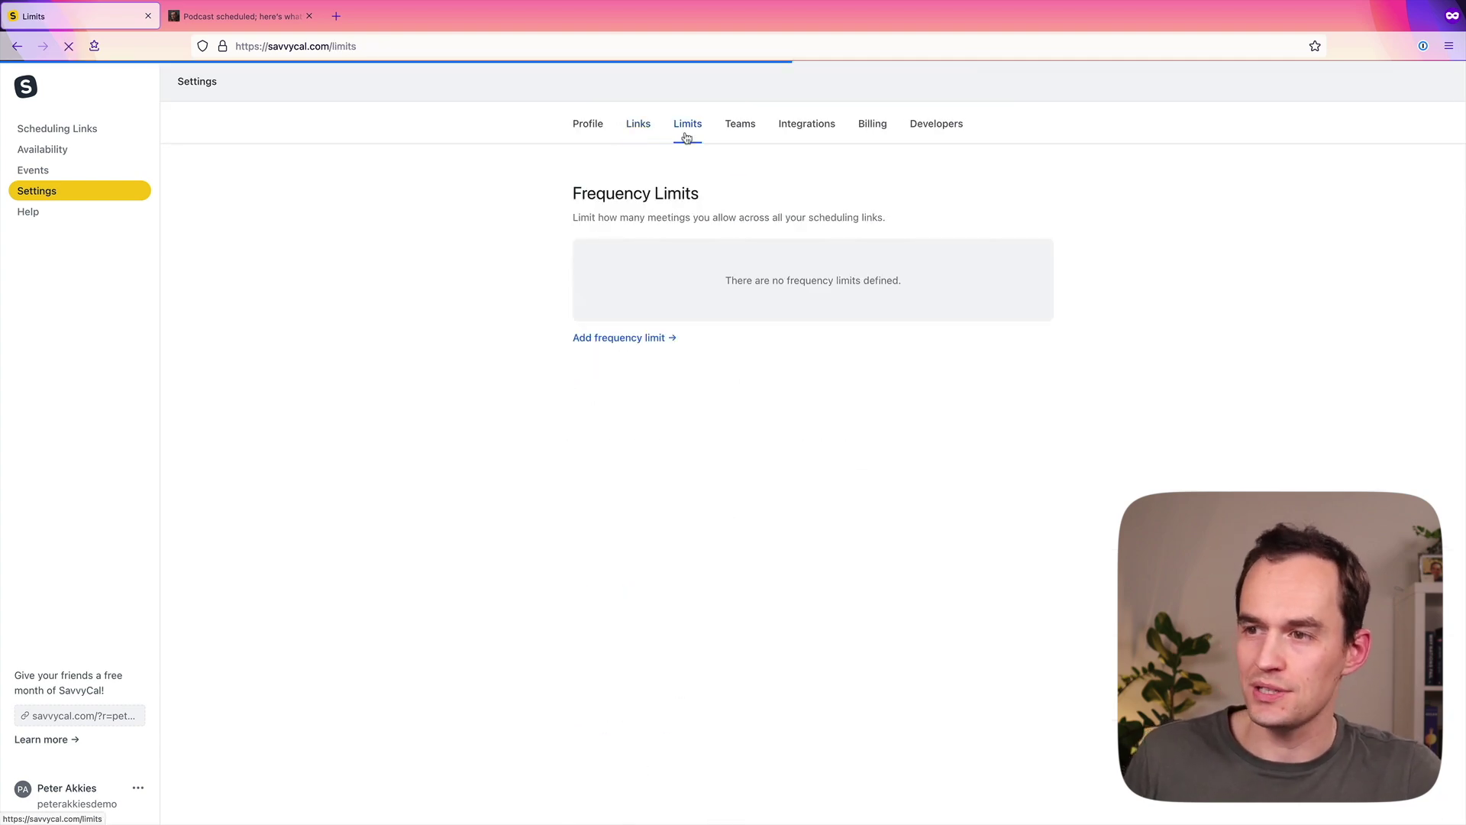
Step: Add an account-wide frequency limit of 2 meetings per day
{"action": "left_click", "coordinate": [632, 338]}
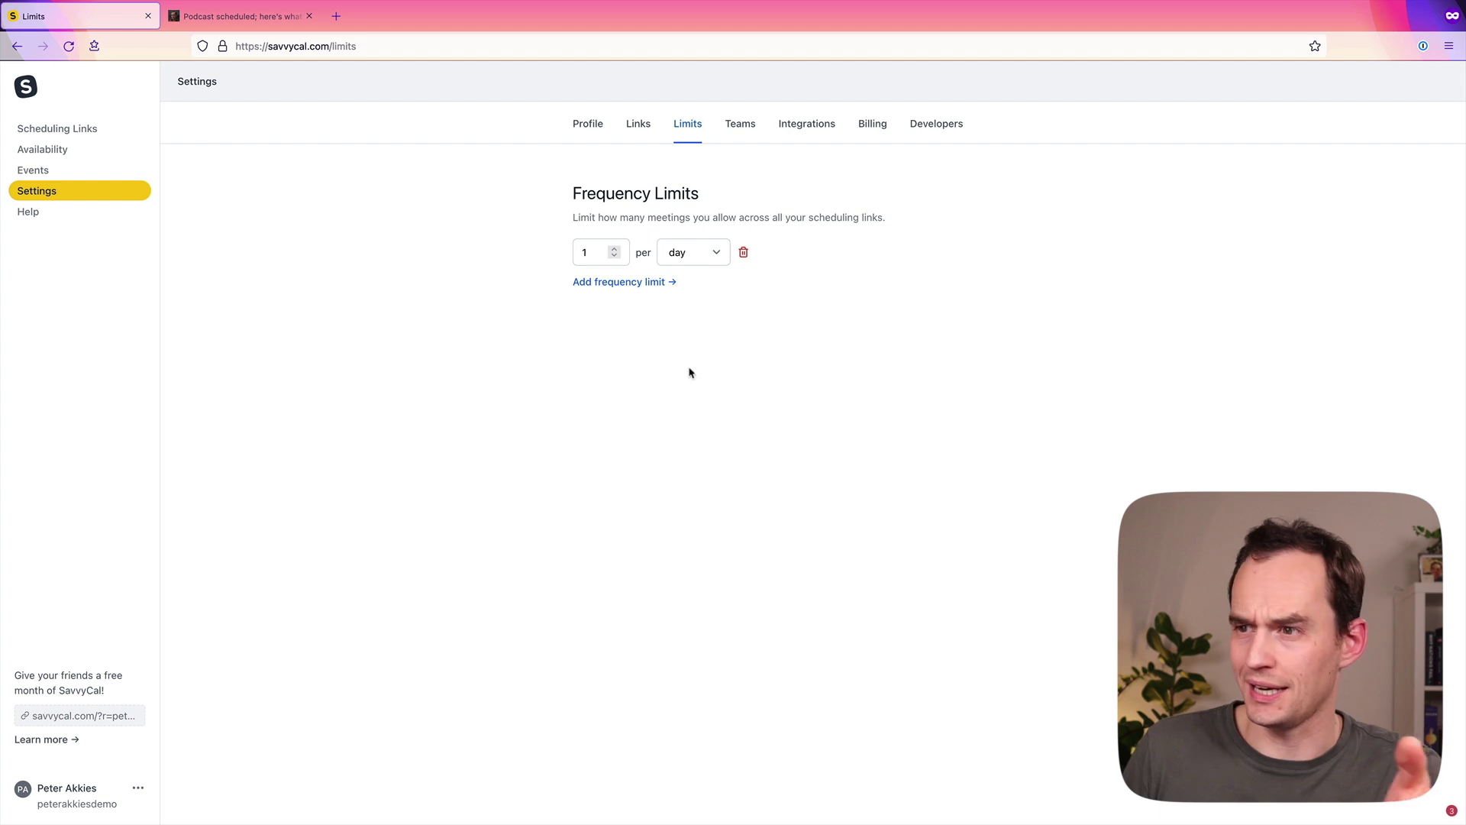
{"action": "left_click", "coordinate": [614, 249]}
{"action": "left_click", "coordinate": [687, 252]}
{"action": "left_click", "coordinate": [697, 262]}
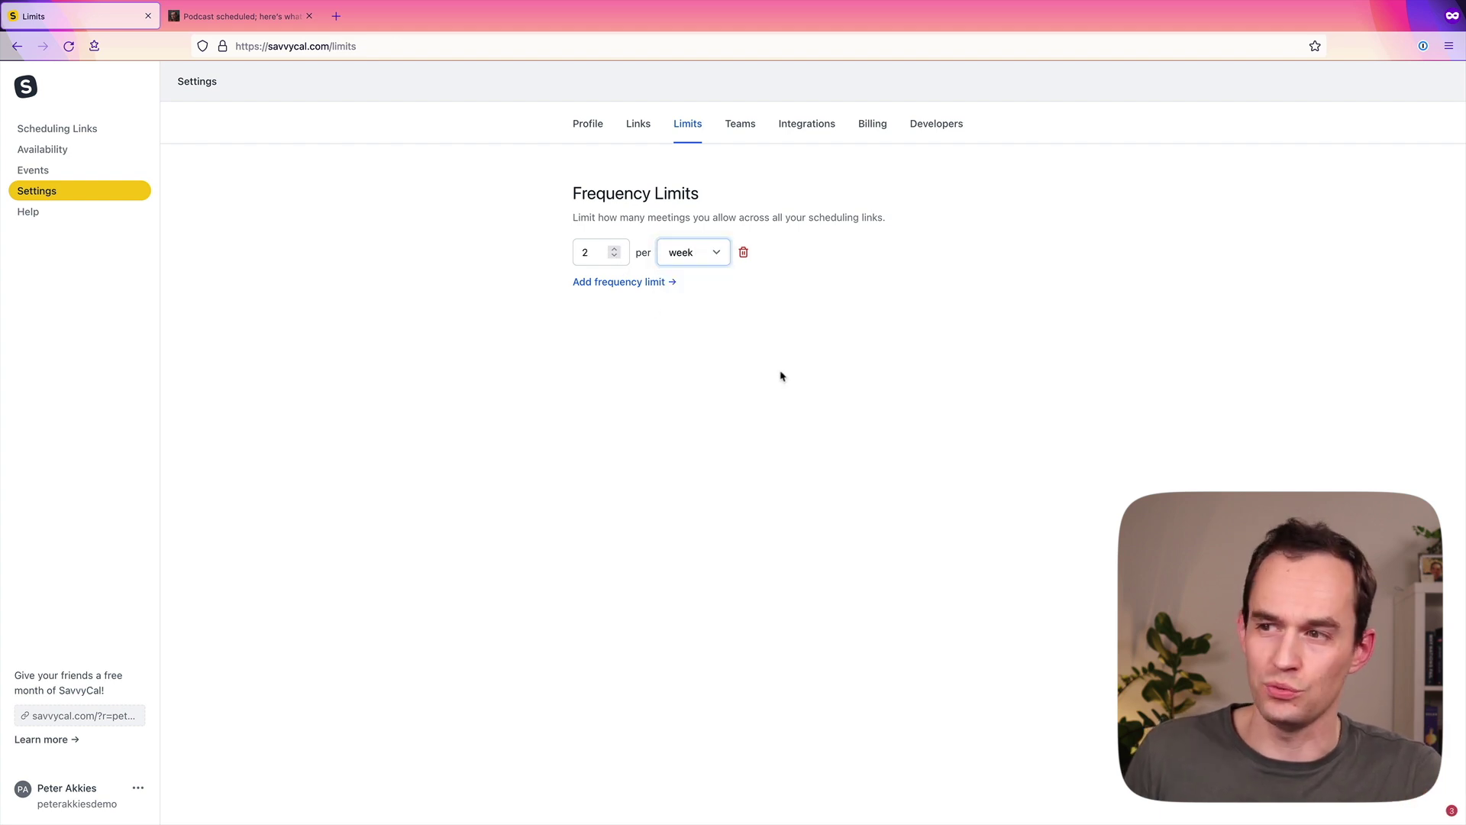
{"action": "left_click", "coordinate": [694, 262]}
{"action": "left_click", "coordinate": [687, 234]}
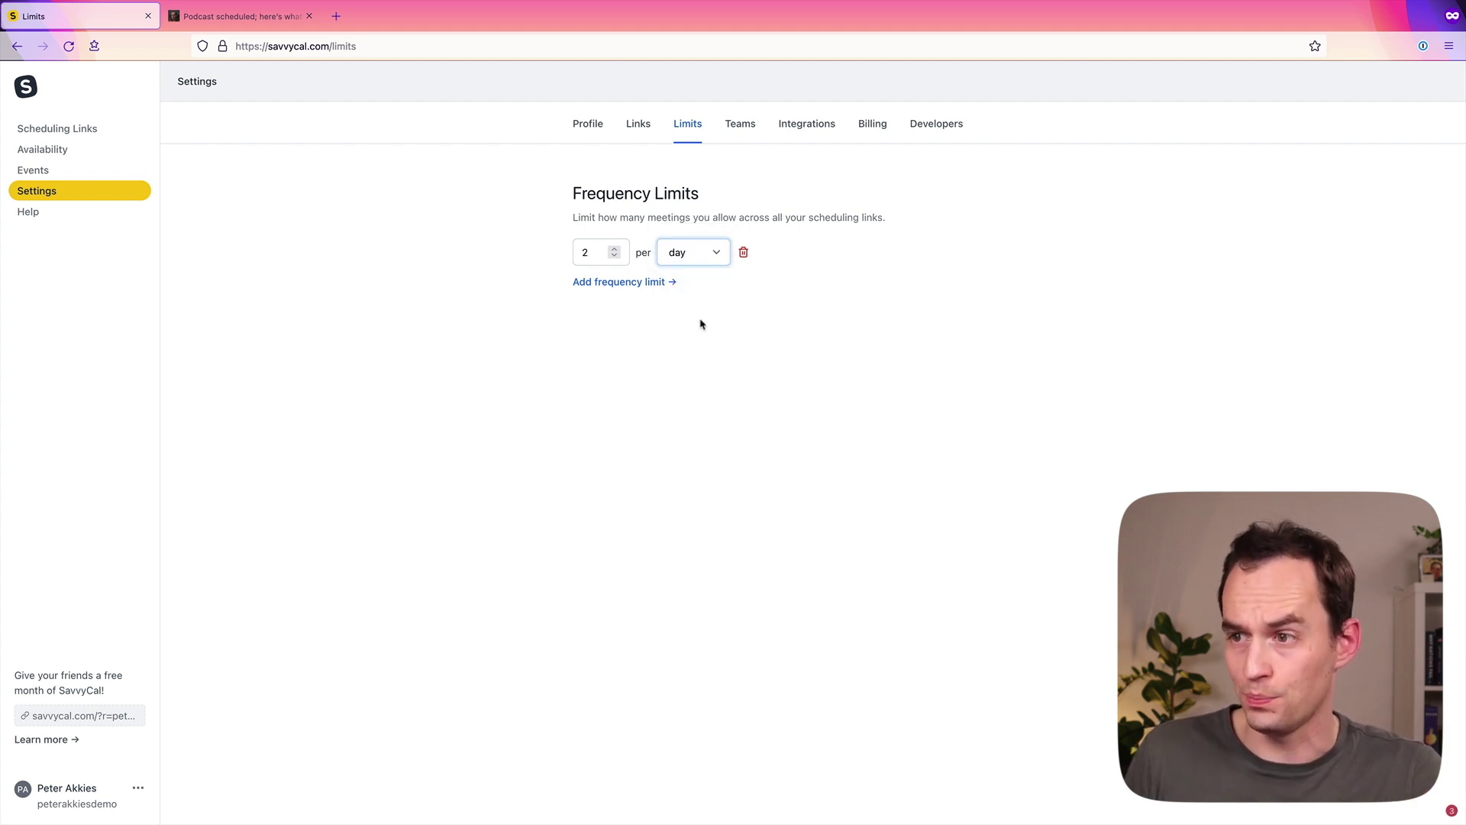
{"action": "left_click", "coordinate": [683, 259]}
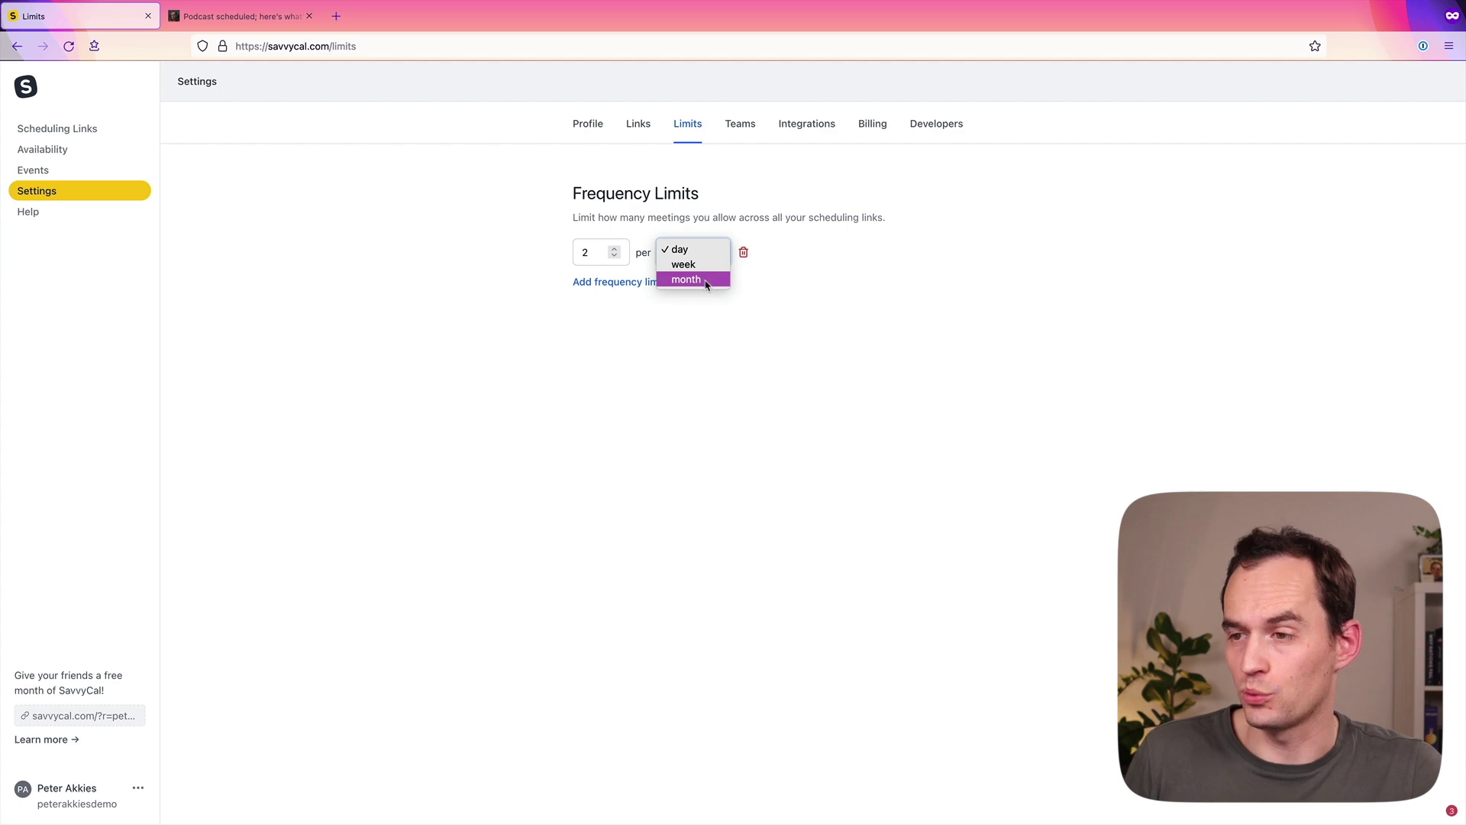
{"action": "left_click", "coordinate": [667, 354]}
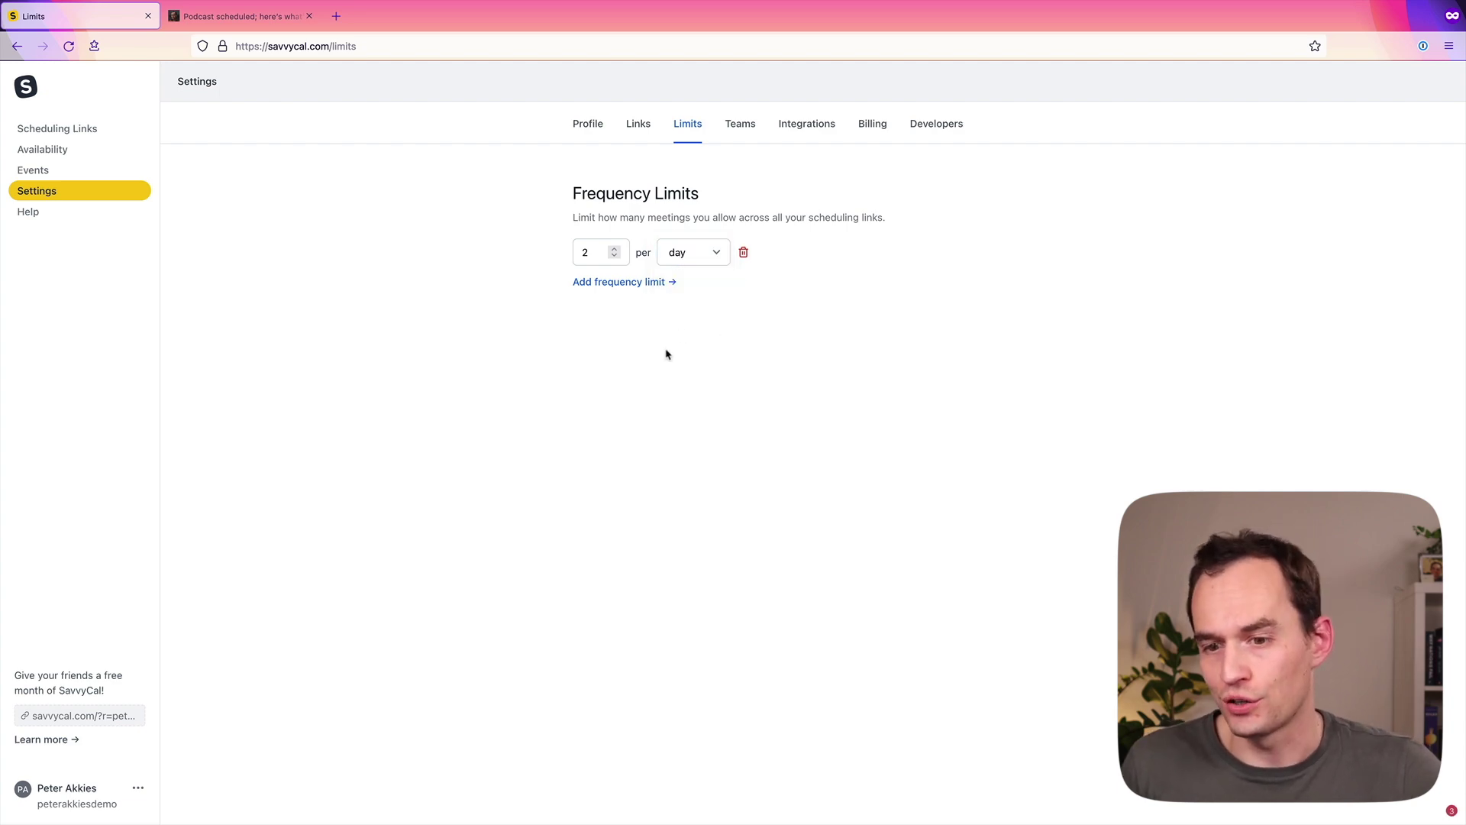